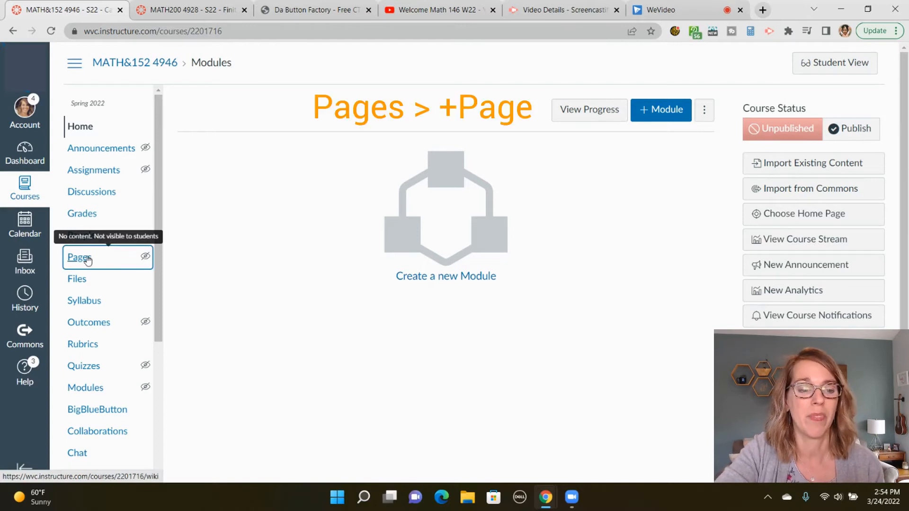
Create a new page in the MATH&152 course and title it "Home".
{"action": "left_click", "coordinate": [88, 260]}
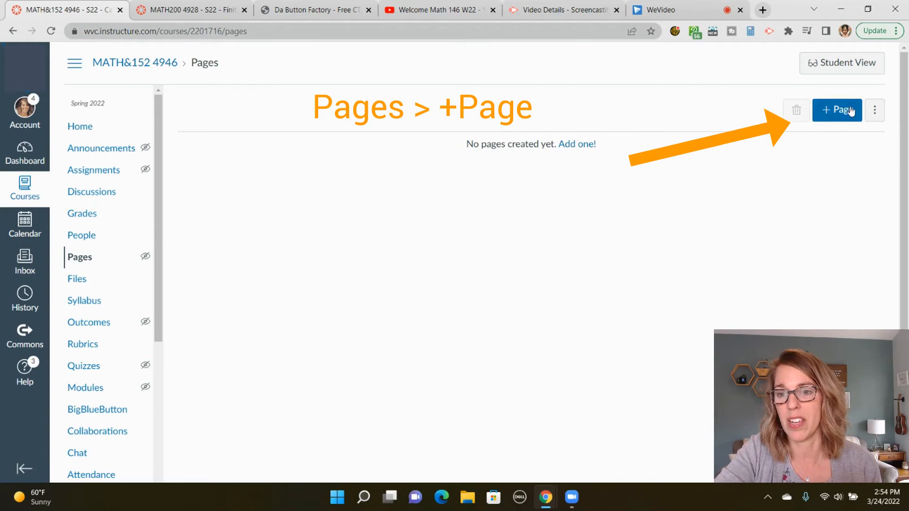
{"action": "left_click", "coordinate": [841, 118]}
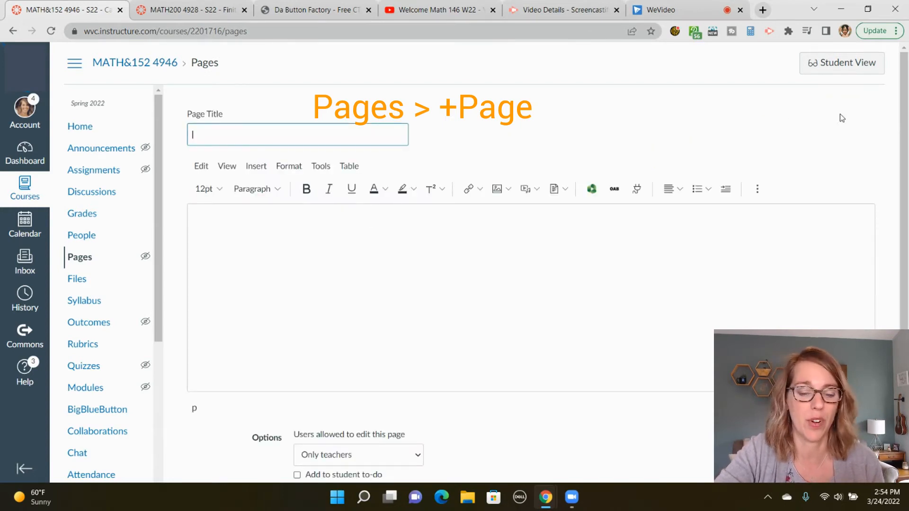
{"action": "type", "text": "Home"}
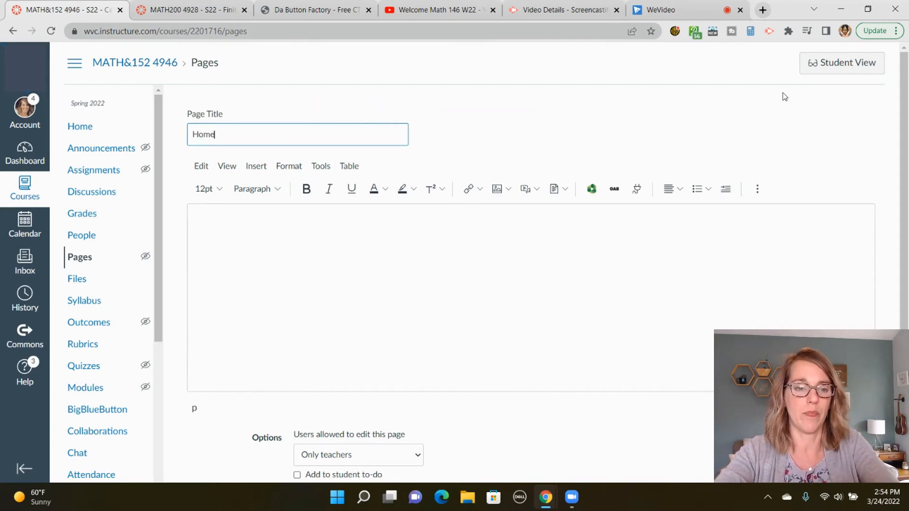
Start an image upload in the page body and choose the "Welcome to Calculus II" PNG from the Downloads folder.
{"action": "left_click", "coordinate": [197, 212]}
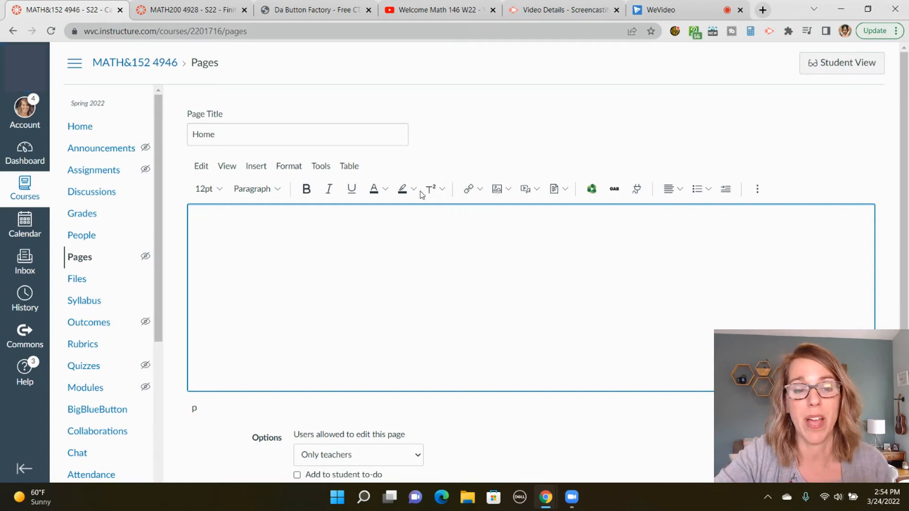
{"action": "left_click", "coordinate": [258, 168]}
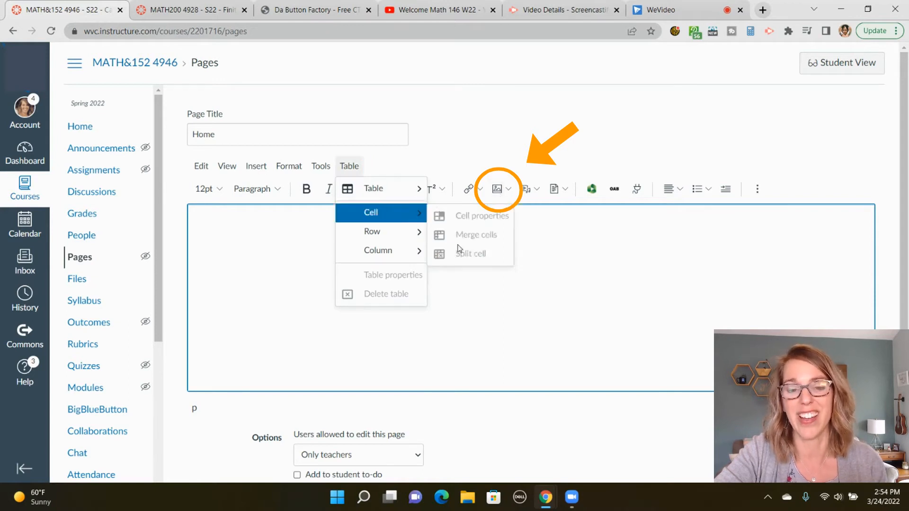
{"action": "left_click", "coordinate": [506, 155]}
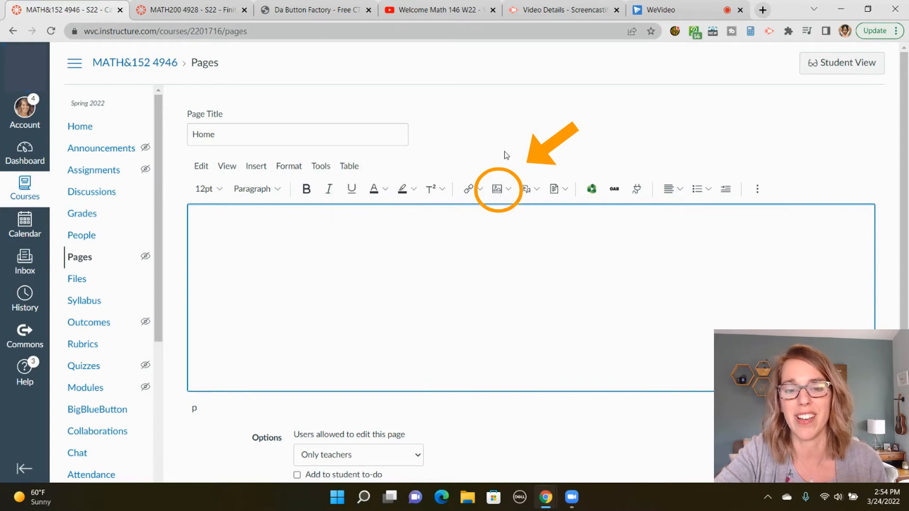
{"action": "left_click", "coordinate": [497, 189]}
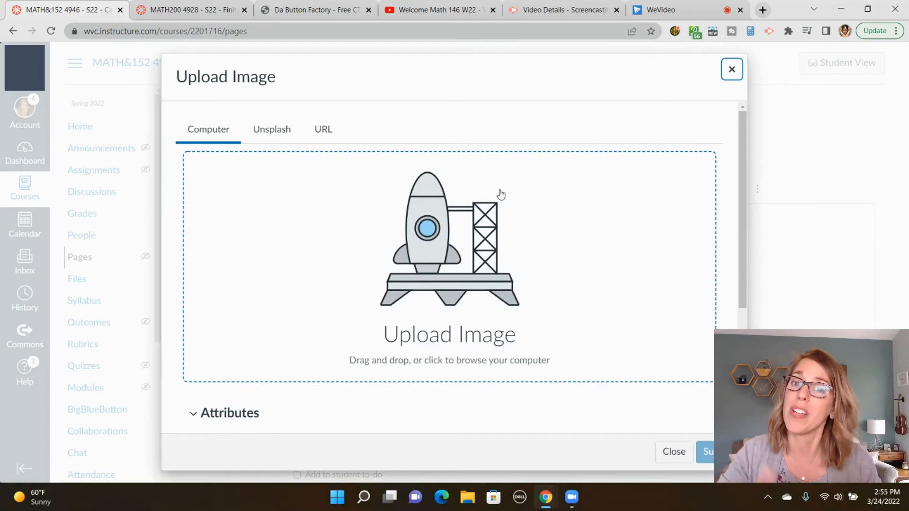
{"action": "left_click", "coordinate": [442, 253]}
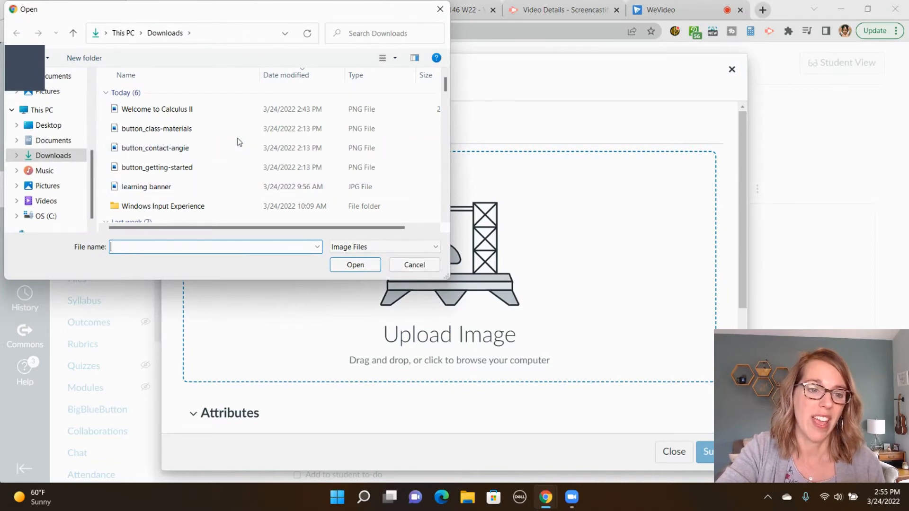
{"action": "left_click", "coordinate": [201, 112]}
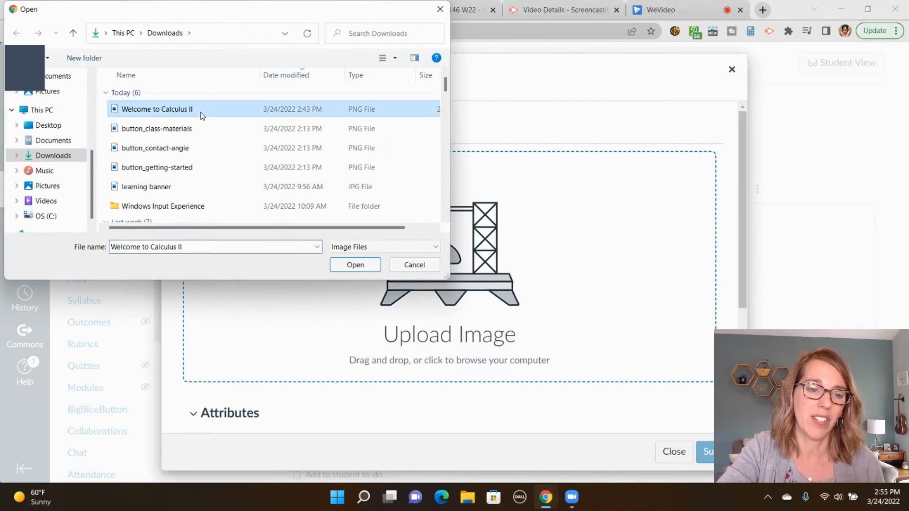
{"action": "left_click", "coordinate": [355, 266]}
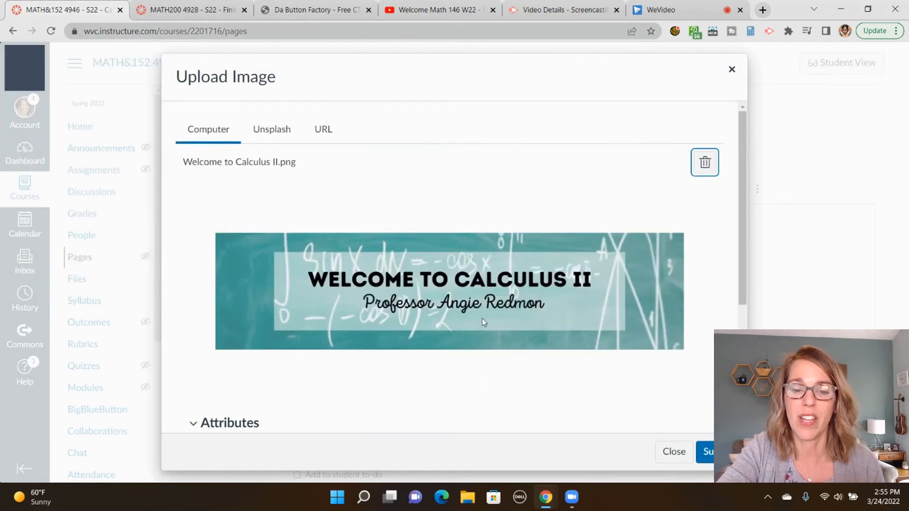
Set the alt text to "Banner that reads Welcome to Calculus II," followed by the professor's name, and submit the banner as an embedded image.
{"action": "scroll", "coordinate": [482, 318], "scroll_direction": "down", "scroll_amount": 2}
{"action": "left_click", "coordinate": [223, 384]}
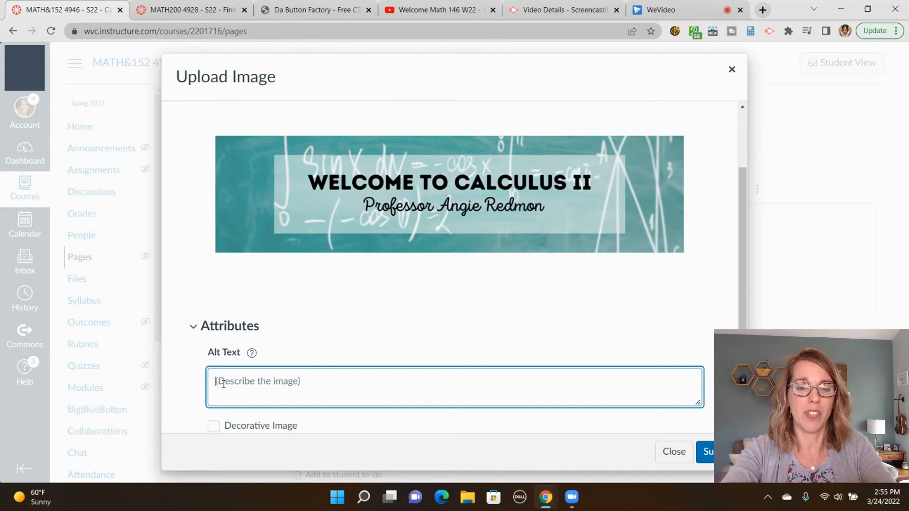
{"action": "type", "text": "Banner that reads Elc"}
{"action": "key", "text": "BackSpace"}
{"action": "type", "text": "Welcometo Calculs"}
{"action": "key", "text": "BackSpace"}
{"action": "key", "text": "BackSpace"}
{"action": "key", "text": "BackSpace"}
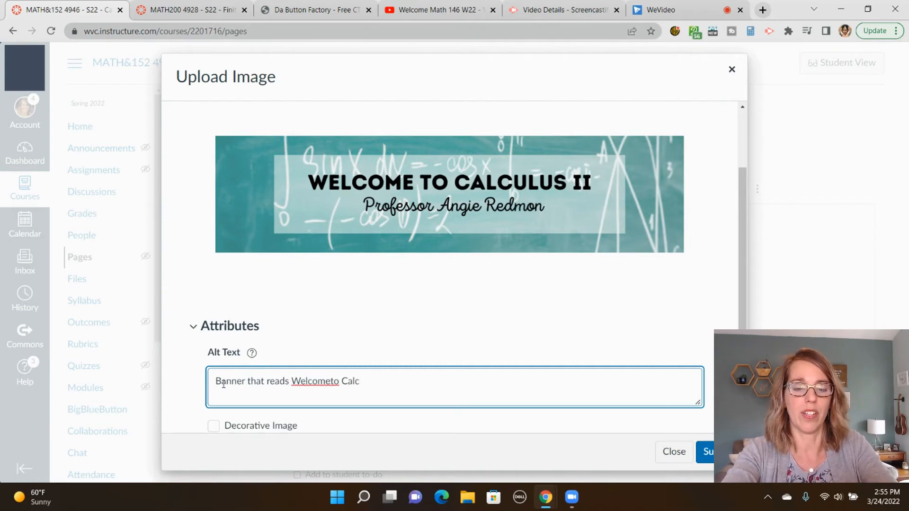
{"action": "key", "text": "BackSpace"}
{"action": "key", "text": "BackSpace"}
{"action": "key", "text": "BackSpace"}
{"action": "key", "text": "BackSpace"}
{"action": "type", "text": "to Calculus II"}
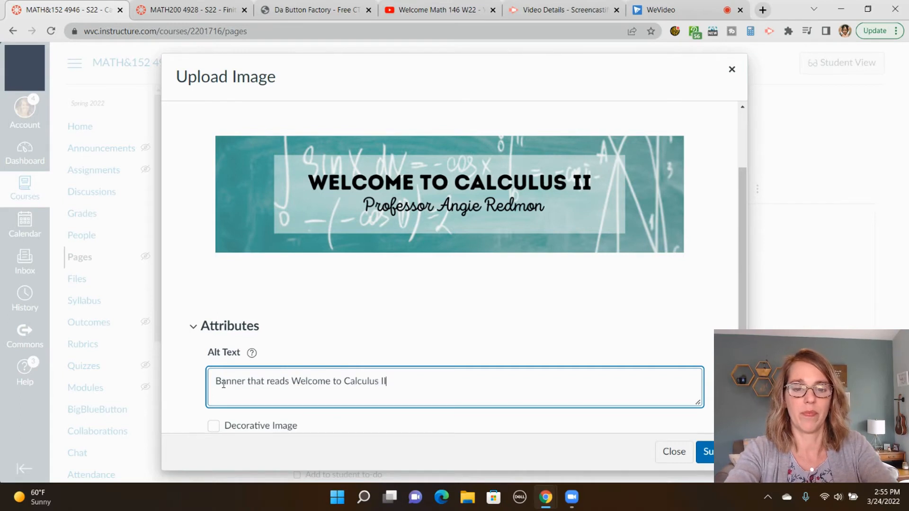
{"action": "type", "text": ", Pr"}
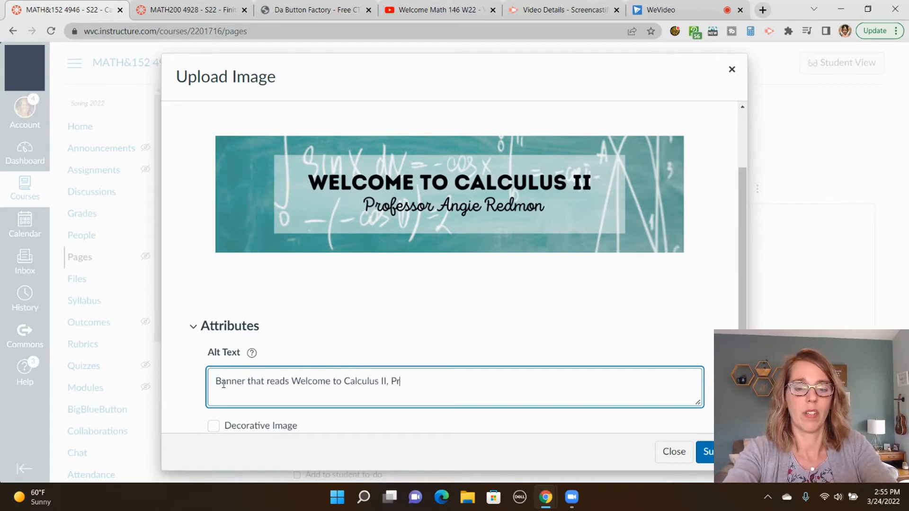
{"action": "type", "text": "ofessor Angie Redmon"}
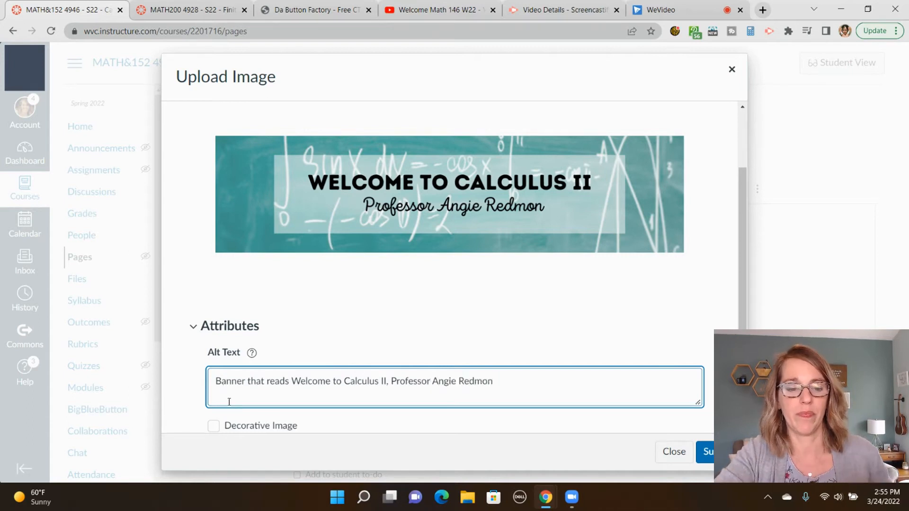
{"action": "scroll", "coordinate": [423, 407], "scroll_direction": "down", "scroll_amount": 2}
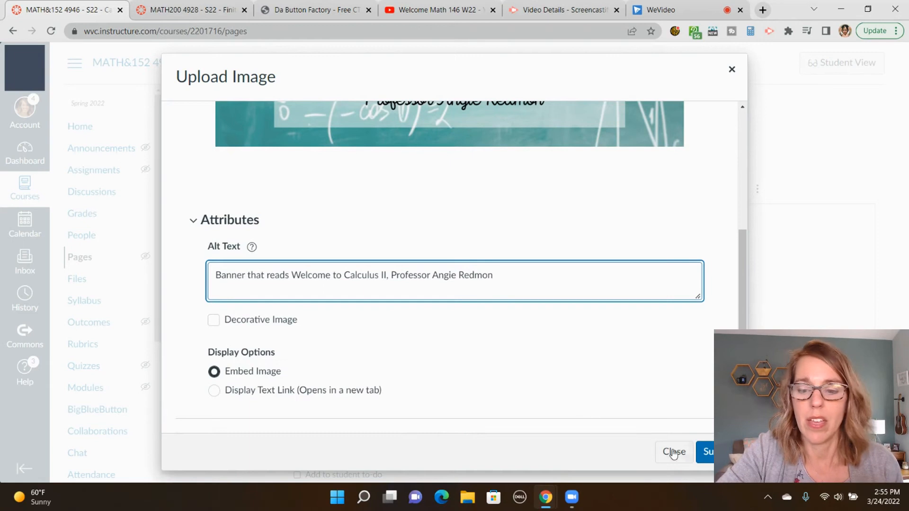
{"action": "left_click", "coordinate": [706, 452]}
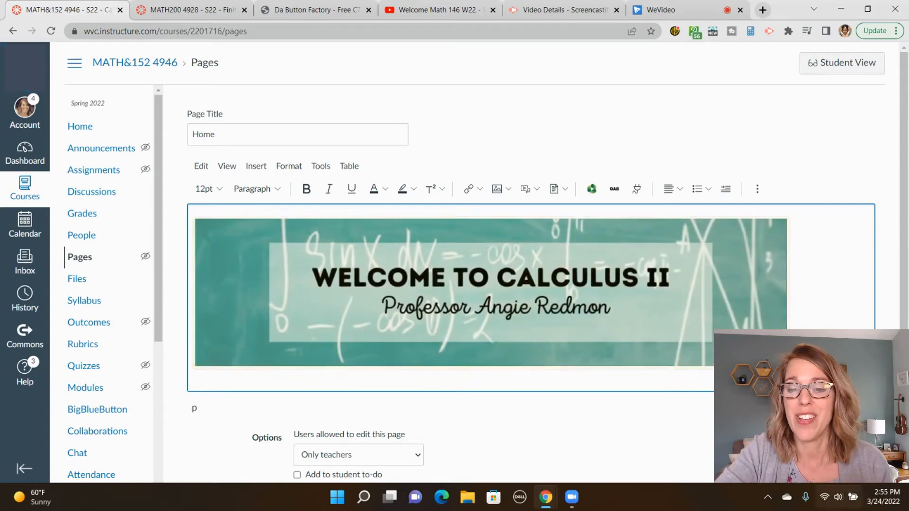
Center the Calculus II banner on the page and add two blank lines below it.
{"action": "left_click", "coordinate": [641, 246]}
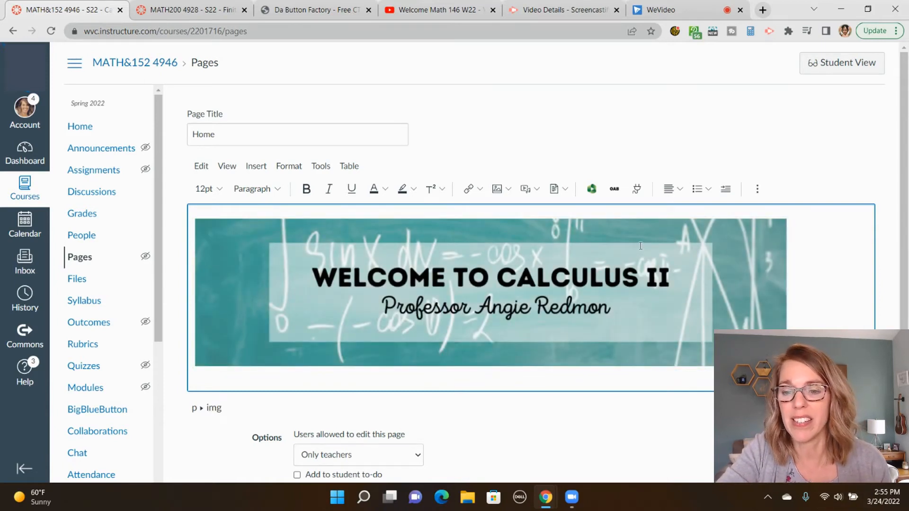
{"action": "left_click", "coordinate": [681, 190]}
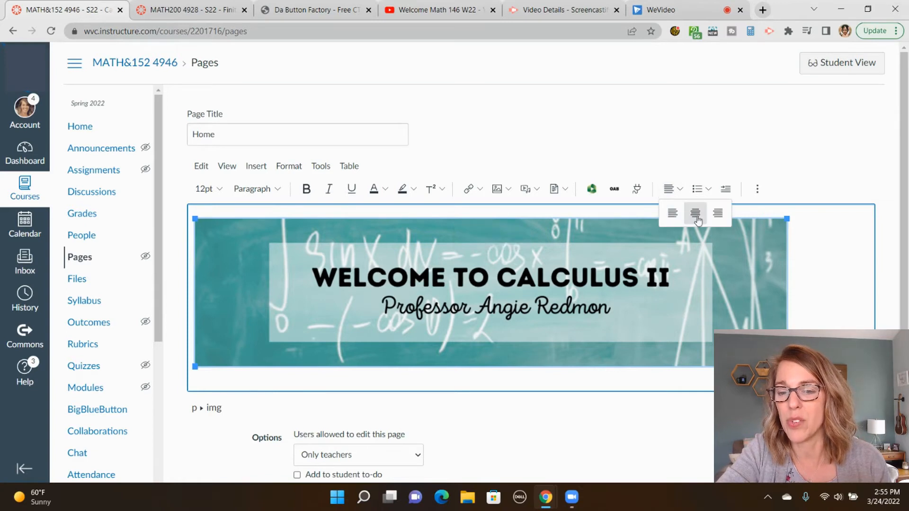
{"action": "left_click", "coordinate": [696, 214]}
{"action": "left_click", "coordinate": [849, 283]}
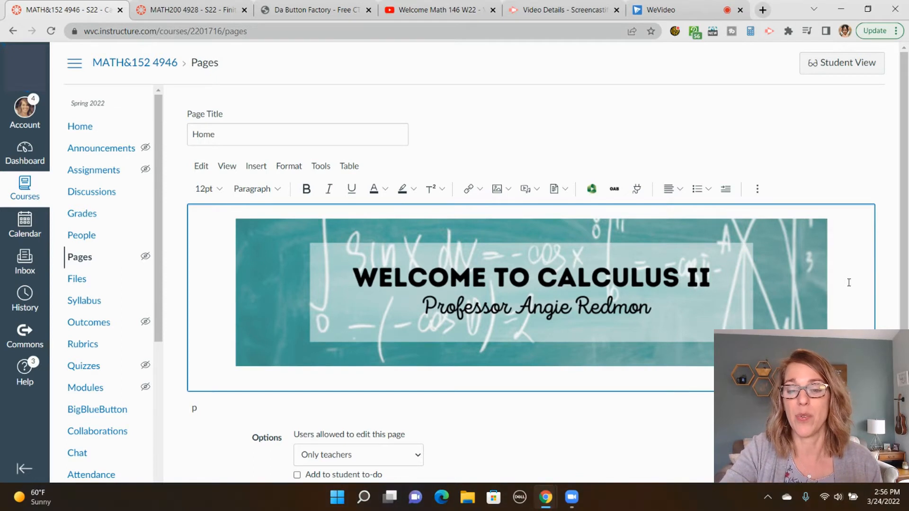
{"action": "key", "text": "Return"}
{"action": "key", "text": "Return"}
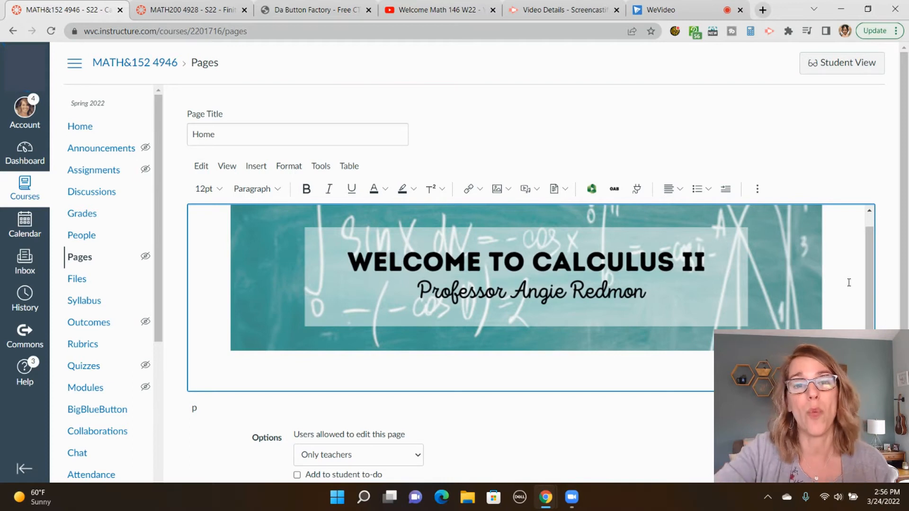
Search Google in a new browser tab for "welcome images" and show the image results.
{"action": "left_click", "coordinate": [767, 12]}
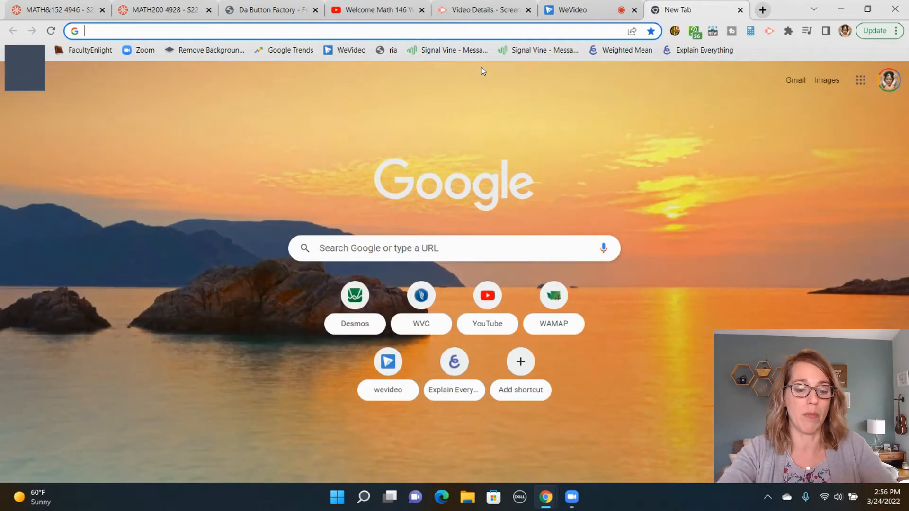
{"action": "type", "text": "welcome"}
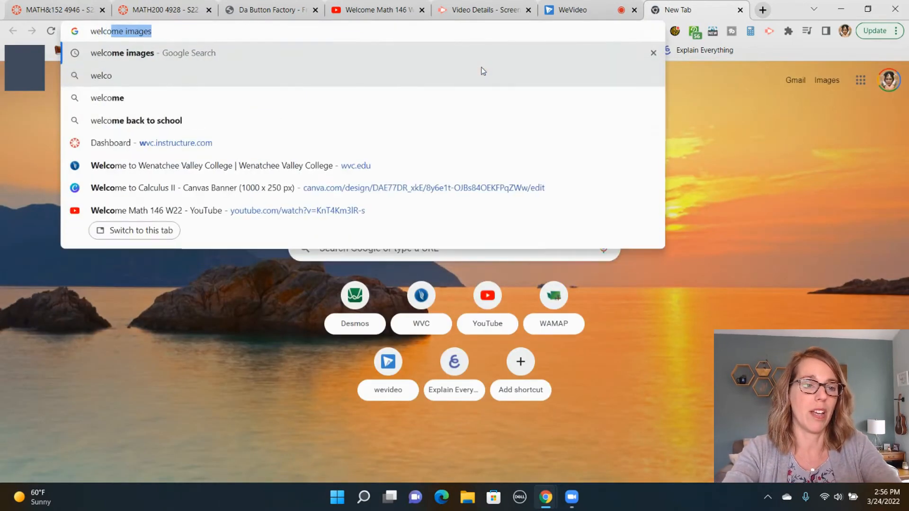
{"action": "type", "text": " images"}
{"action": "key", "text": "Return"}
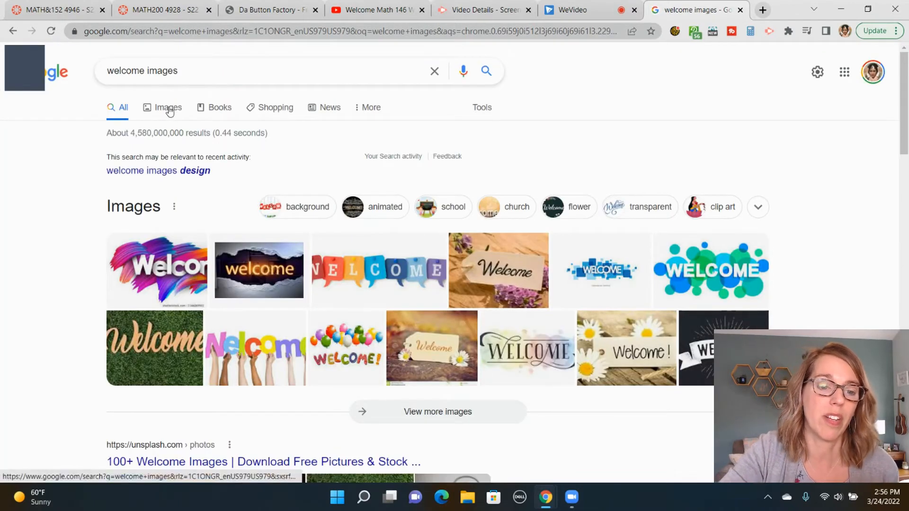
{"action": "left_click", "coordinate": [169, 109]}
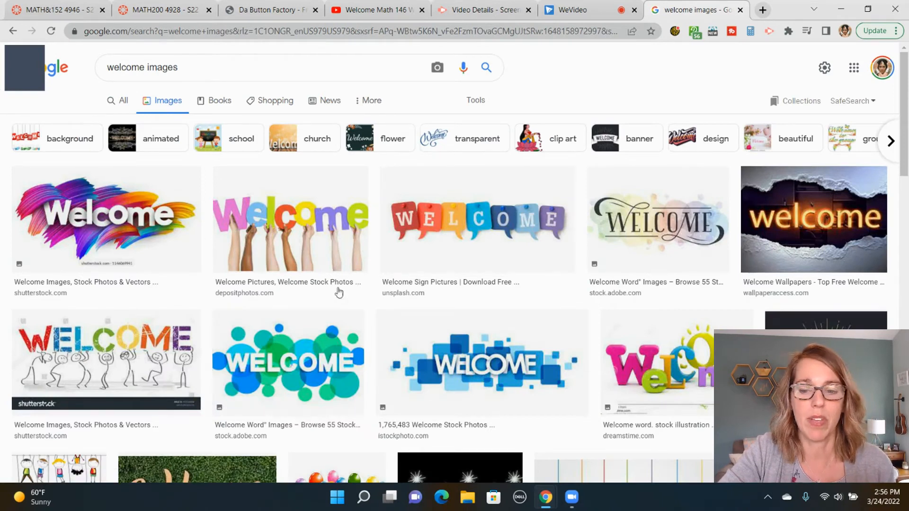
Open the colorful speech-bubble WELCOME sign from Unsplash and copy the image.
{"action": "left_click", "coordinate": [481, 242]}
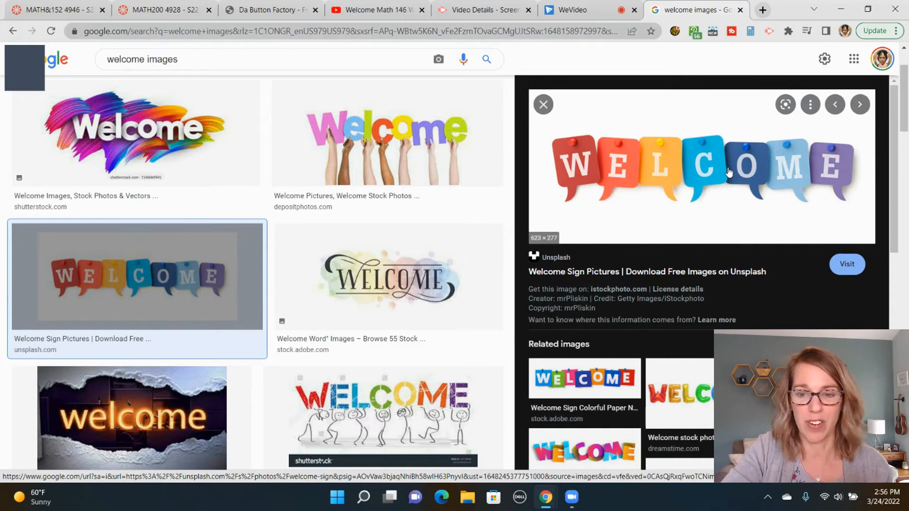
{"action": "right_click", "coordinate": [730, 172]}
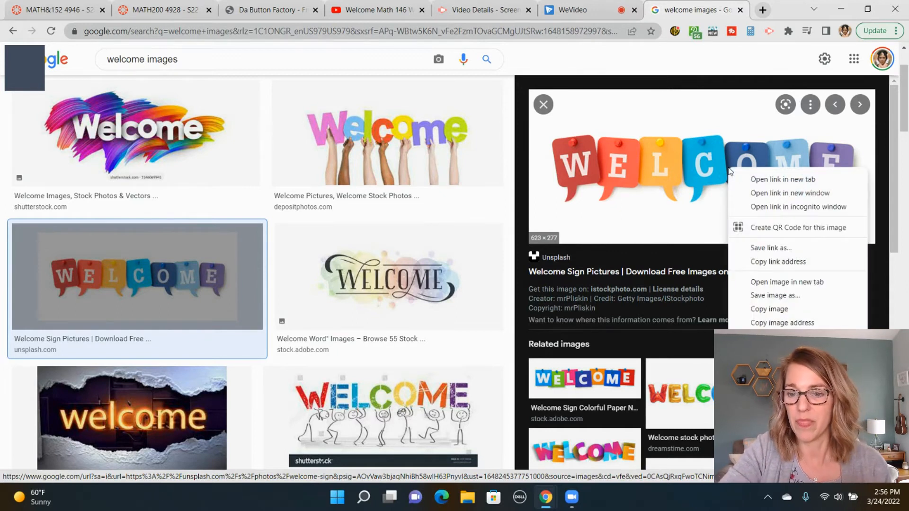
{"action": "left_click", "coordinate": [786, 309]}
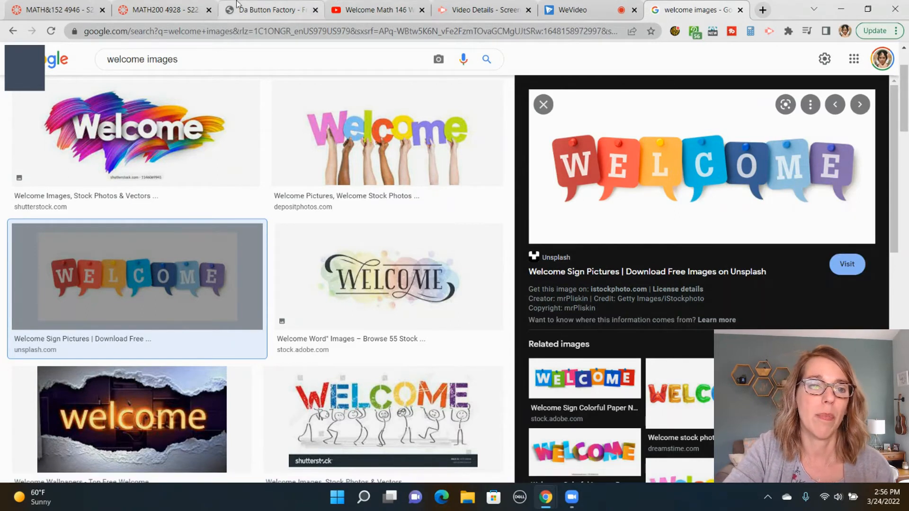
Return to the Canvas Home page, paste the copied WELCOME image below the banner and center it.
{"action": "left_click", "coordinate": [62, 9]}
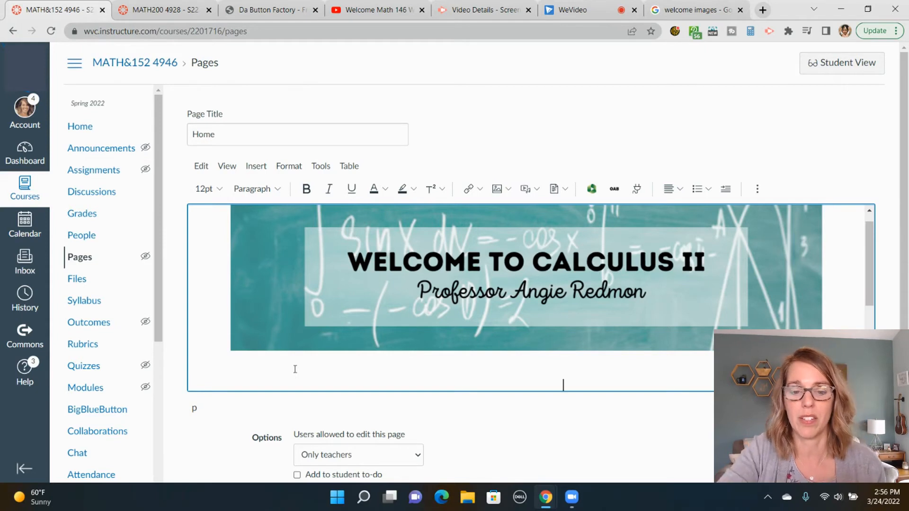
{"action": "scroll", "coordinate": [577, 368], "scroll_direction": "down", "scroll_amount": 4}
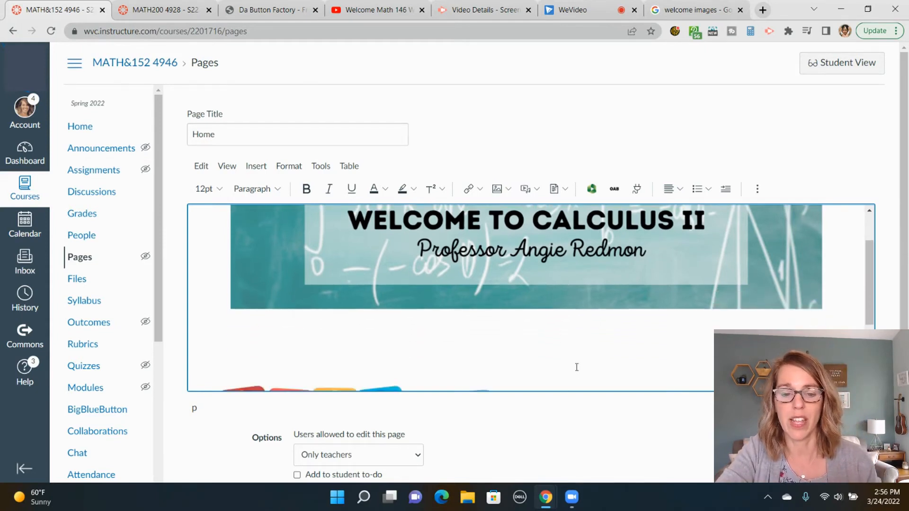
{"action": "left_click", "coordinate": [425, 305]}
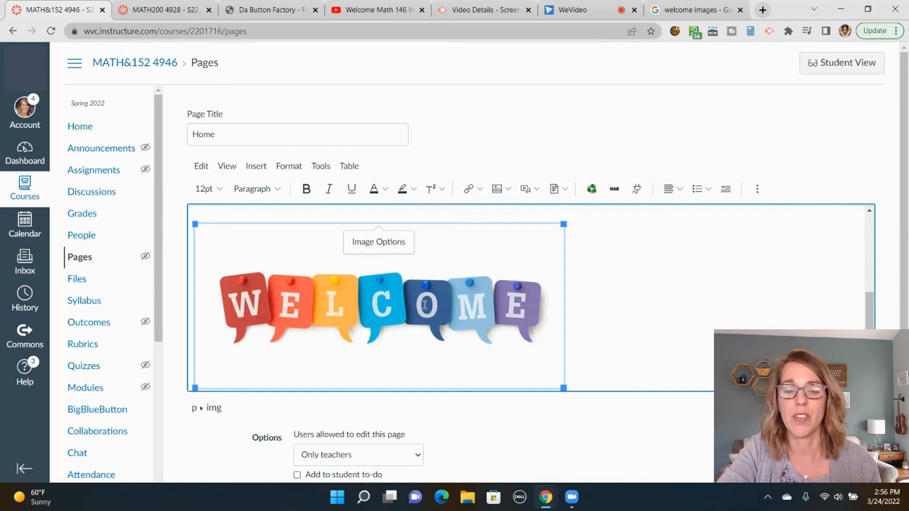
{"action": "left_click", "coordinate": [682, 194]}
{"action": "left_click", "coordinate": [693, 211]}
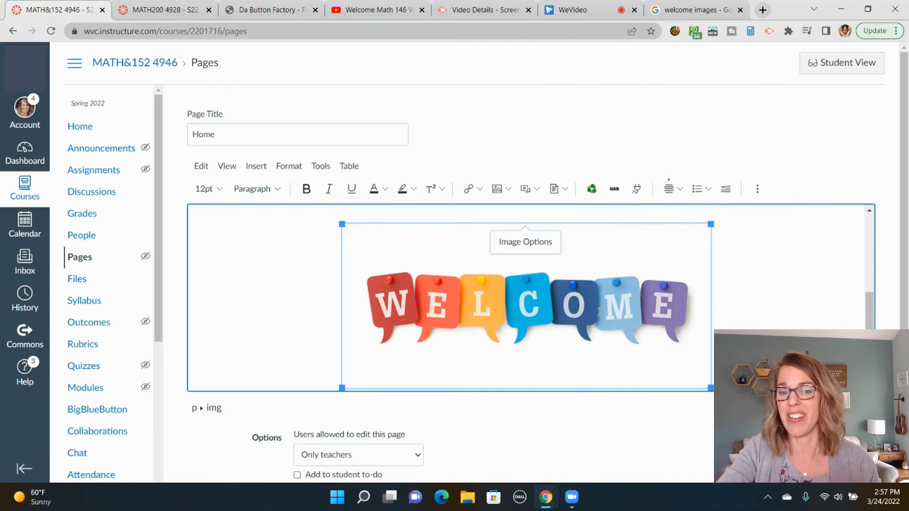
Shorten the pasted WELCOME image's alt text to "Welcome Sign" and save the image options.
{"action": "left_click", "coordinate": [523, 248]}
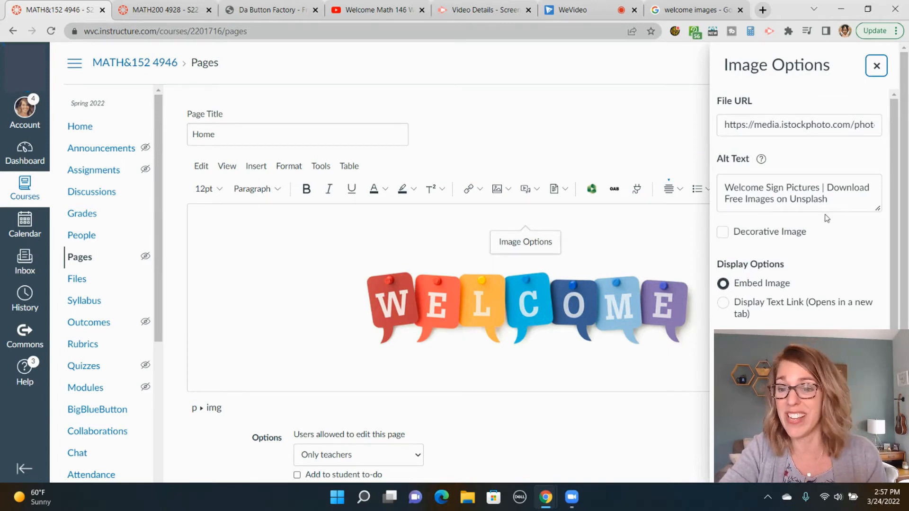
{"action": "left_click", "coordinate": [838, 200]}
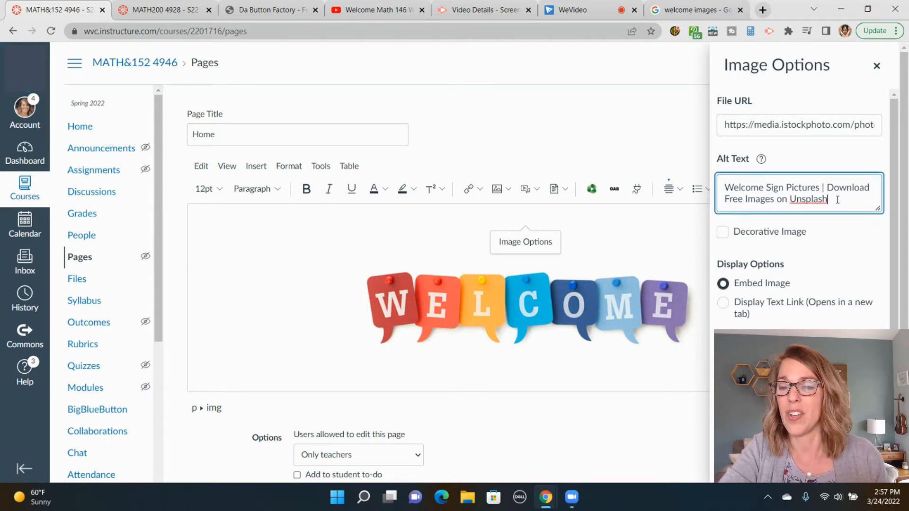
{"action": "key", "text": "BackSpace"}
{"action": "key", "text": "BackSpace"}
{"action": "key", "text": "BackSpace"}
{"action": "key", "text": "BackSpace"}
{"action": "key", "text": "BackSpace"}
{"action": "key", "text": "BackSpace"}
{"action": "key", "text": "BackSpace"}
{"action": "key", "text": "BackSpace"}
{"action": "key", "text": "BackSpace"}
{"action": "key", "text": "BackSpace"}
{"action": "key", "text": "BackSpace"}
{"action": "key", "text": "BackSpace"}
{"action": "key", "text": "BackSpace"}
{"action": "key", "text": "BackSpace"}
{"action": "key", "text": "BackSpace"}
{"action": "key", "text": "BackSpace"}
{"action": "key", "text": "BackSpace"}
{"action": "key", "text": "BackSpace"}
{"action": "key", "text": "BackSpace"}
{"action": "key", "text": "BackSpace"}
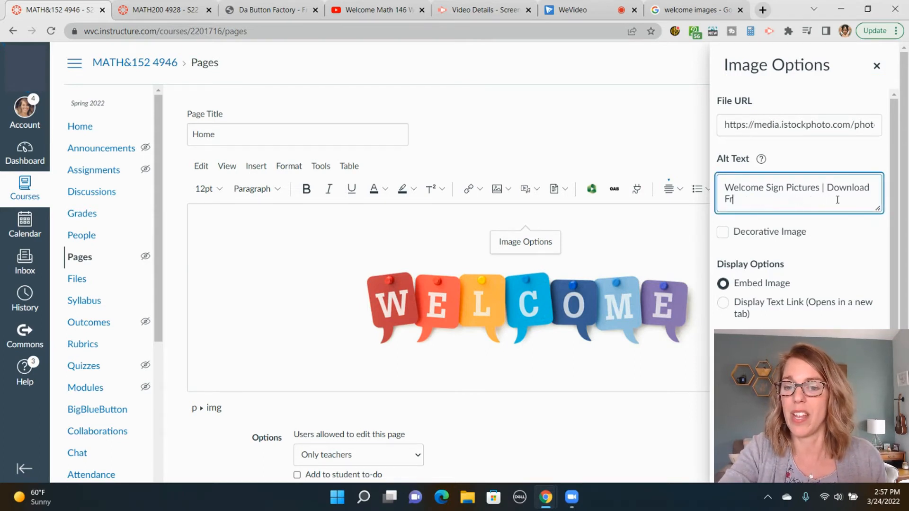
{"action": "key", "text": "BackSpace"}
{"action": "key", "text": "BackSpace"}
{"action": "key", "text": "BackSpace"}
{"action": "key", "text": "BackSpace"}
{"action": "key", "text": "BackSpace"}
{"action": "key", "text": "BackSpace"}
{"action": "key", "text": "BackSpace"}
{"action": "key", "text": "BackSpace"}
{"action": "key", "text": "BackSpace"}
{"action": "key", "text": "BackSpace"}
{"action": "key", "text": "BackSpace"}
{"action": "key", "text": "BackSpace"}
{"action": "key", "text": "BackSpace"}
{"action": "key", "text": "BackSpace"}
{"action": "key", "text": "BackSpace"}
{"action": "key", "text": "BackSpace"}
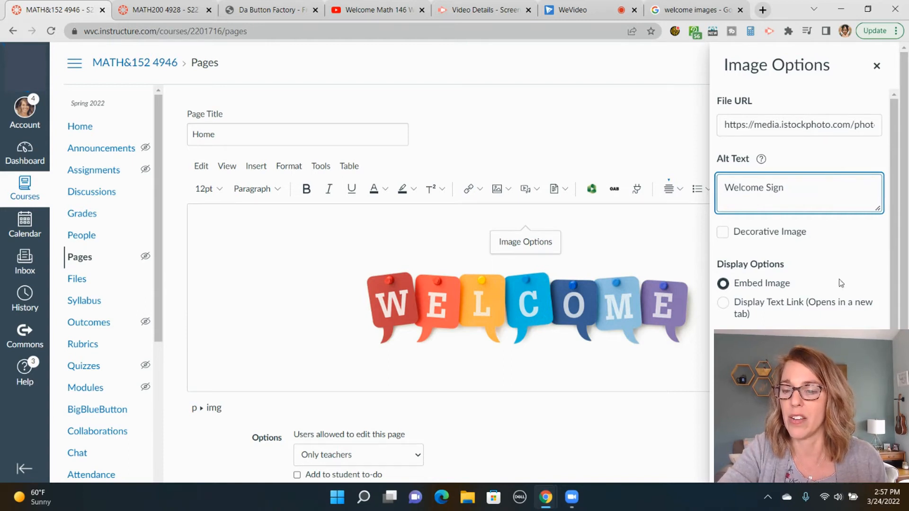
{"action": "scroll", "coordinate": [824, 275], "scroll_direction": "down", "scroll_amount": 1}
{"action": "left_click", "coordinate": [872, 464]}
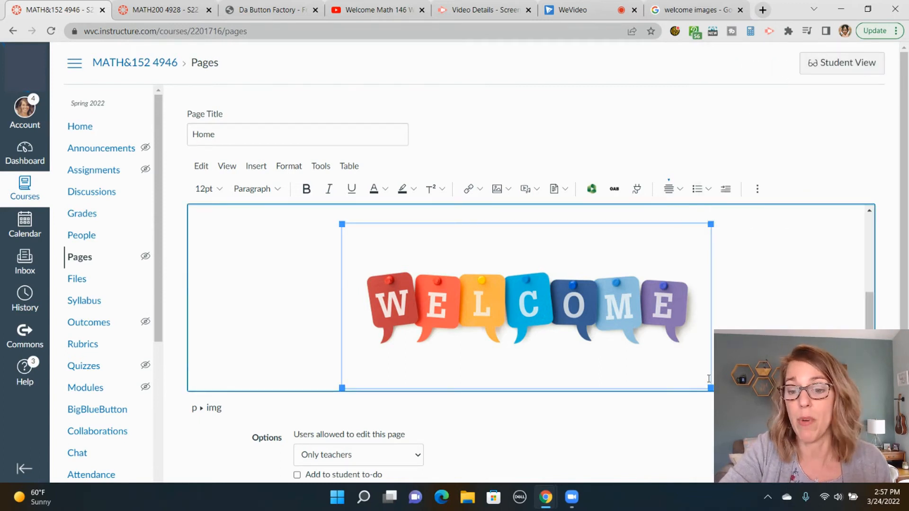
Shrink the WELCOME image to about two thirds of its width and the Calculus II banner to about five sixths.
{"action": "left_click_drag", "start_coordinate": [709, 388], "coordinate": [656, 332]}
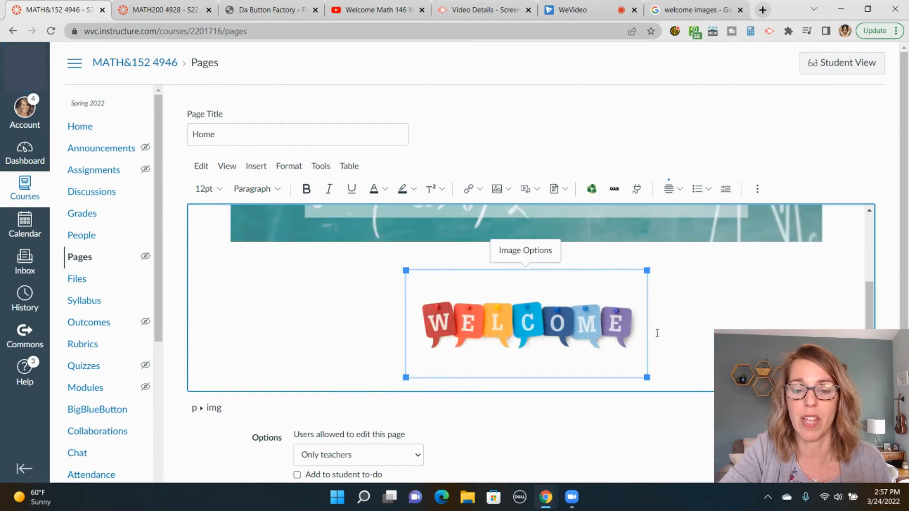
{"action": "scroll", "coordinate": [692, 310], "scroll_direction": "down", "scroll_amount": 1}
{"action": "scroll", "coordinate": [692, 312], "scroll_direction": "up", "scroll_amount": 1}
{"action": "left_click", "coordinate": [756, 252]}
{"action": "left_click_drag", "start_coordinate": [823, 262], "coordinate": [721, 220]}
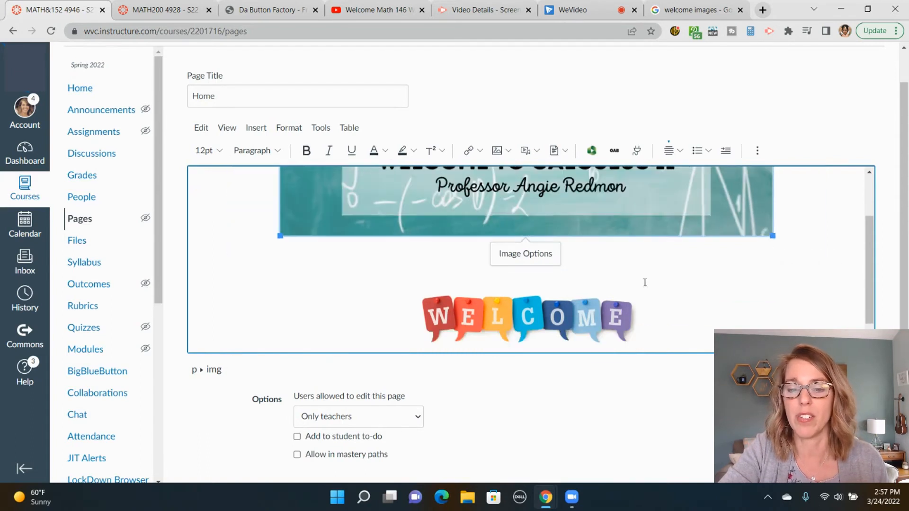
Delete the WELCOME image and insert a table with three columns and one row in its place below the banner.
{"action": "left_click", "coordinate": [584, 313]}
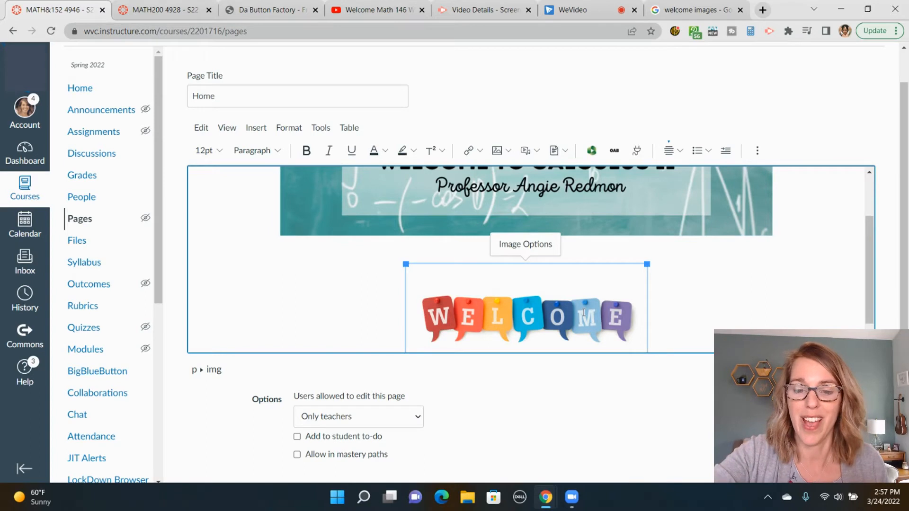
{"action": "key", "text": "Delete"}
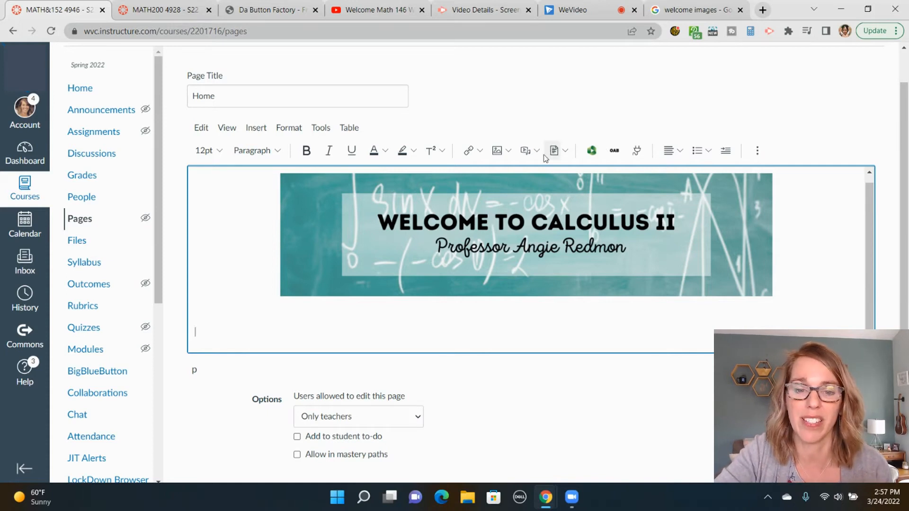
{"action": "left_click", "coordinate": [263, 133]}
{"action": "mouse_move", "coordinate": [286, 251]}
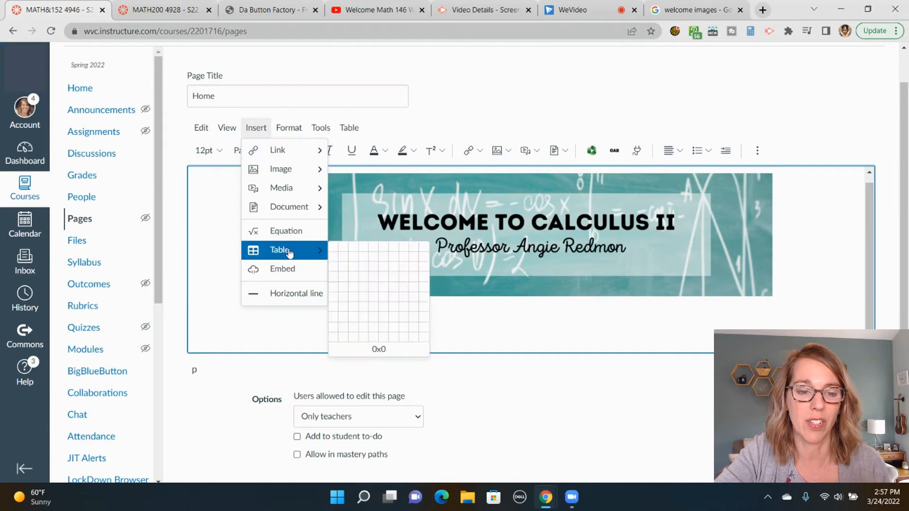
{"action": "left_click", "coordinate": [352, 253]}
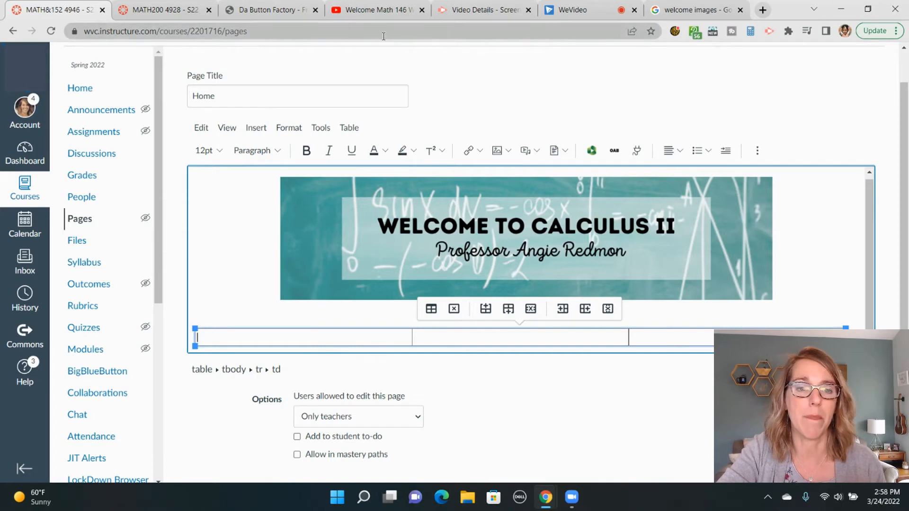
Switch to Da Button Factory, change the button text to "Getting Started" and download the button as a PNG.
{"action": "left_click", "coordinate": [278, 16]}
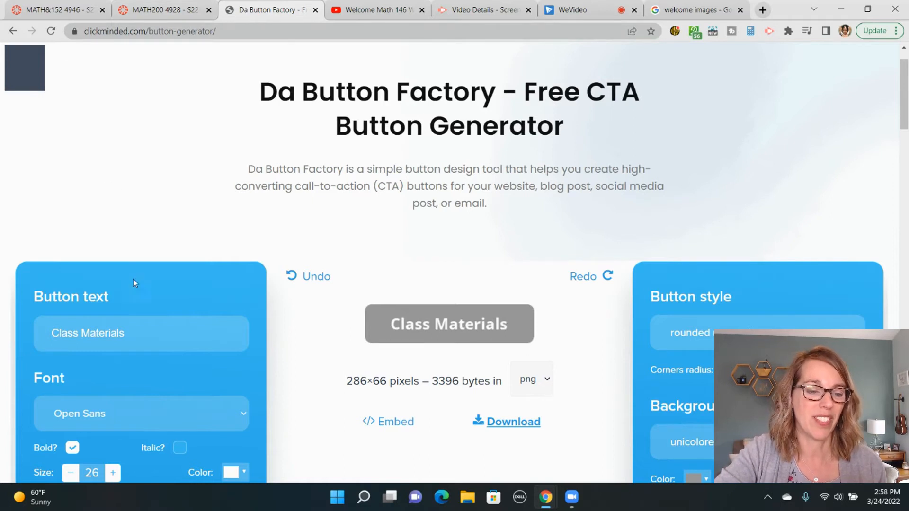
{"action": "left_click_drag", "start_coordinate": [133, 333], "coordinate": [52, 333]}
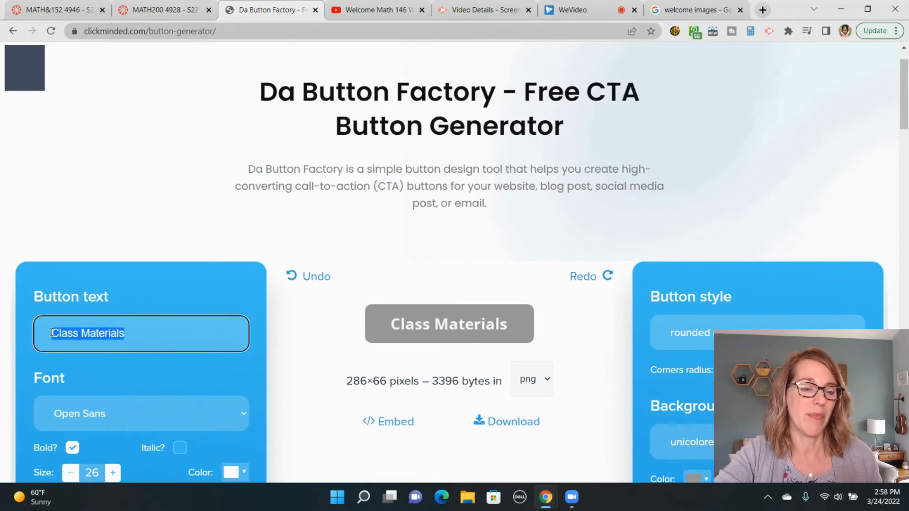
{"action": "type", "text": "G"}
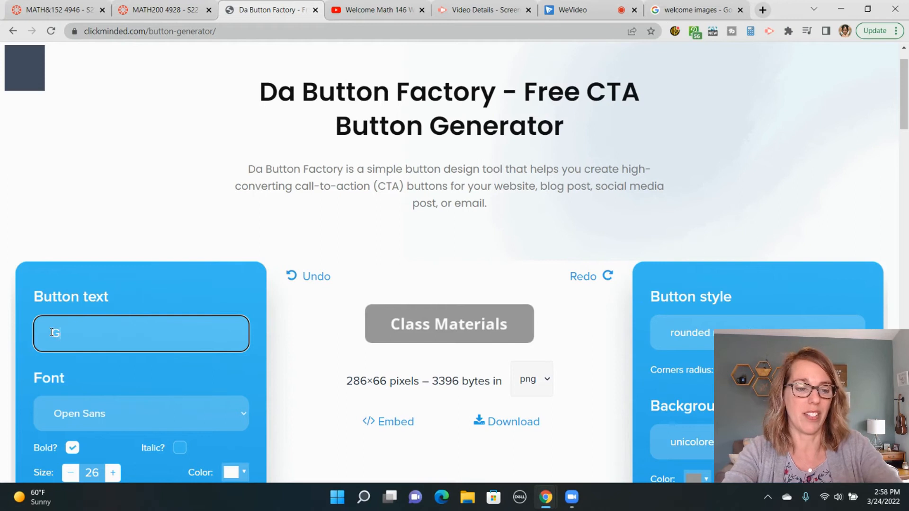
{"action": "type", "text": "etting Started"}
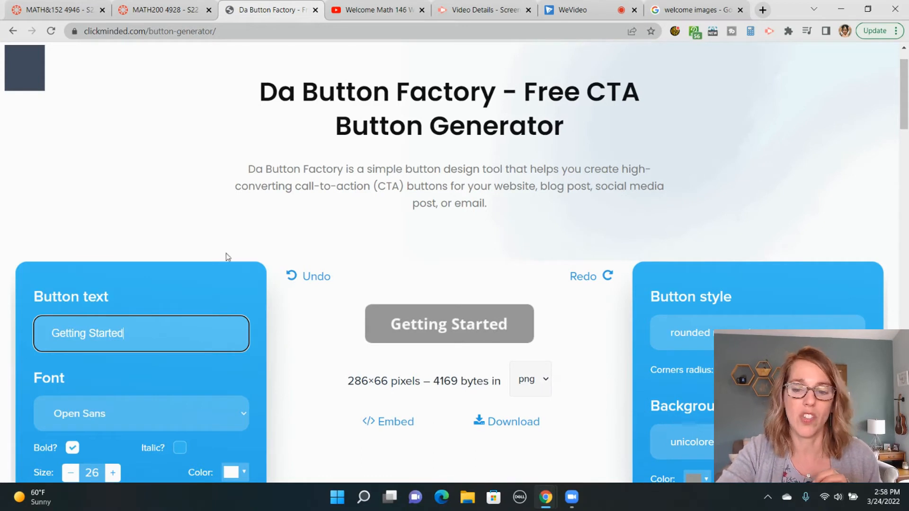
{"action": "scroll", "coordinate": [567, 416], "scroll_direction": "down", "scroll_amount": 1}
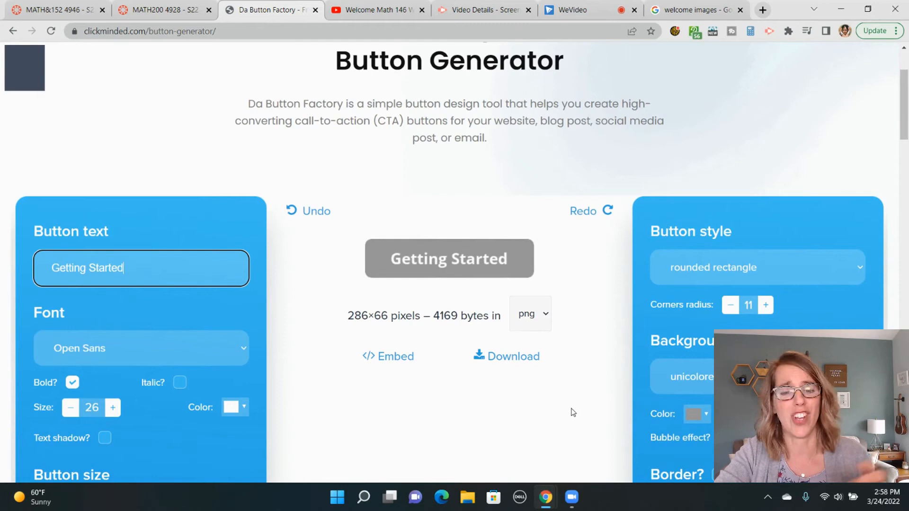
{"action": "left_click", "coordinate": [525, 361]}
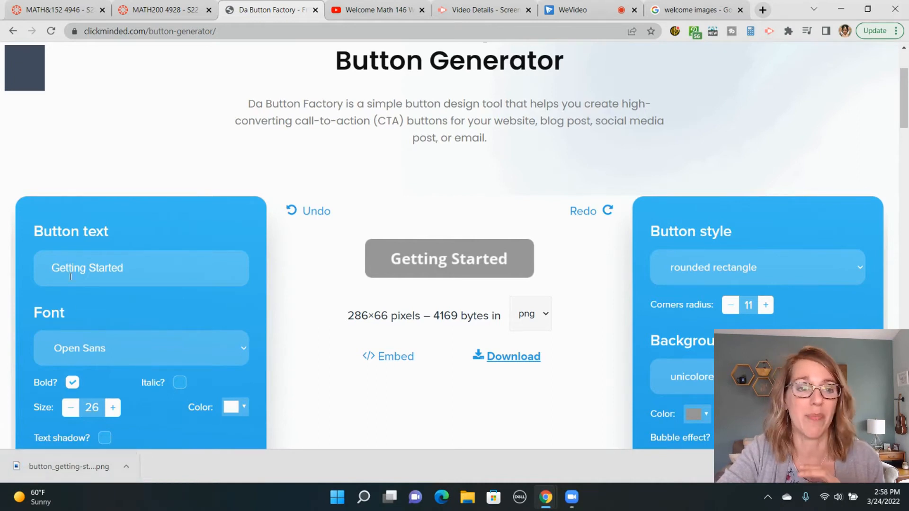
Return to the Canvas Home page and choose button_getting-started (1) as the image to upload into the table's first cell.
{"action": "left_click", "coordinate": [57, 11]}
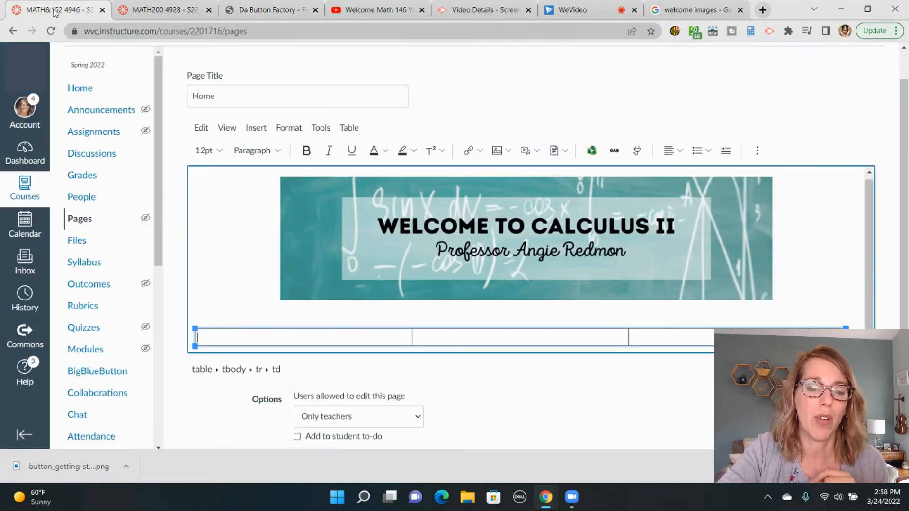
{"action": "left_click", "coordinate": [215, 335]}
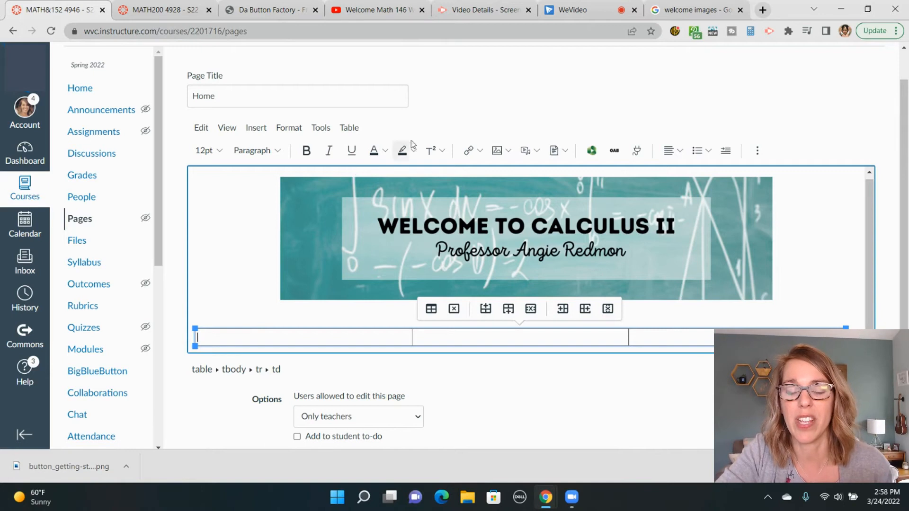
{"action": "left_click", "coordinate": [498, 156]}
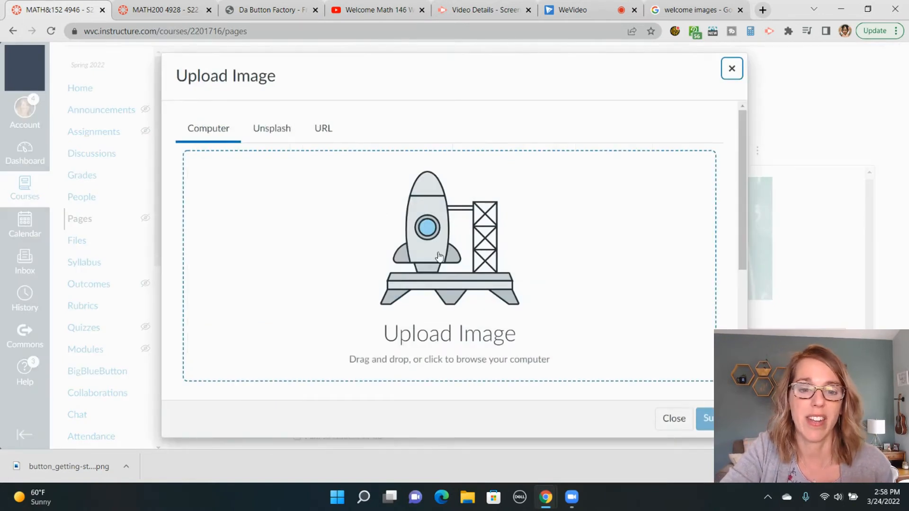
{"action": "left_click", "coordinate": [440, 256]}
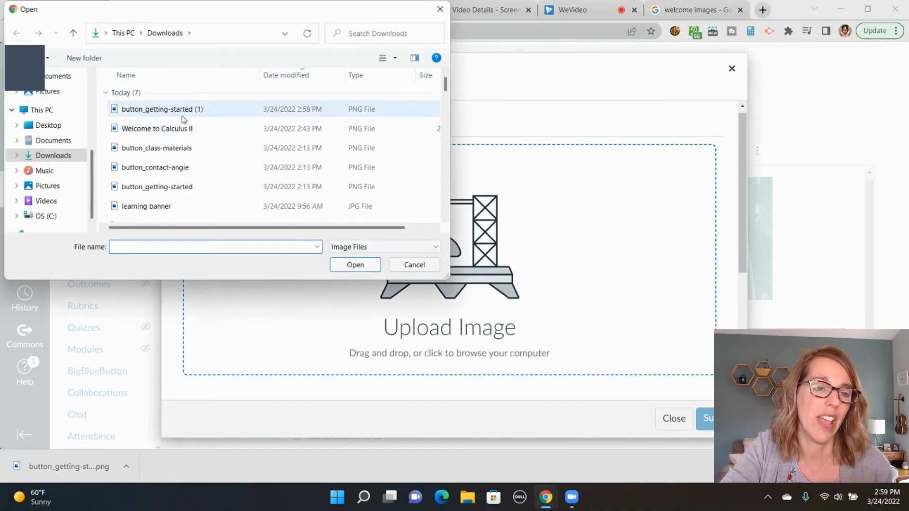
{"action": "left_click", "coordinate": [179, 112]}
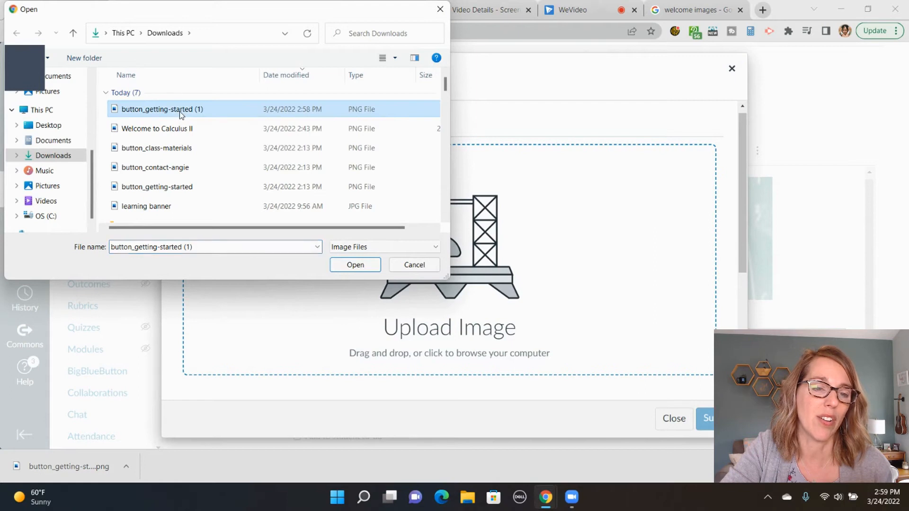
{"action": "left_click", "coordinate": [355, 265]}
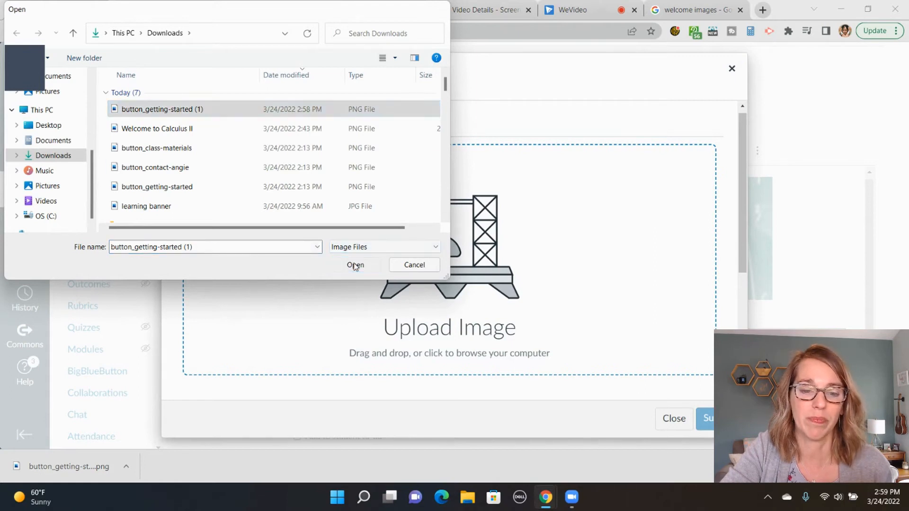
Set the button image's alt text to "Getting Started Button" and submit the upload.
{"action": "scroll", "coordinate": [507, 300], "scroll_direction": "down", "scroll_amount": 3}
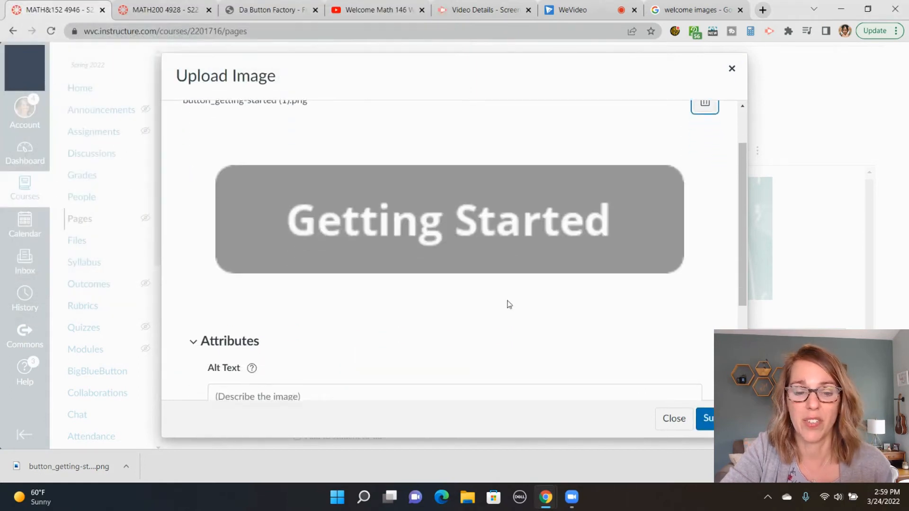
{"action": "left_click", "coordinate": [228, 335]}
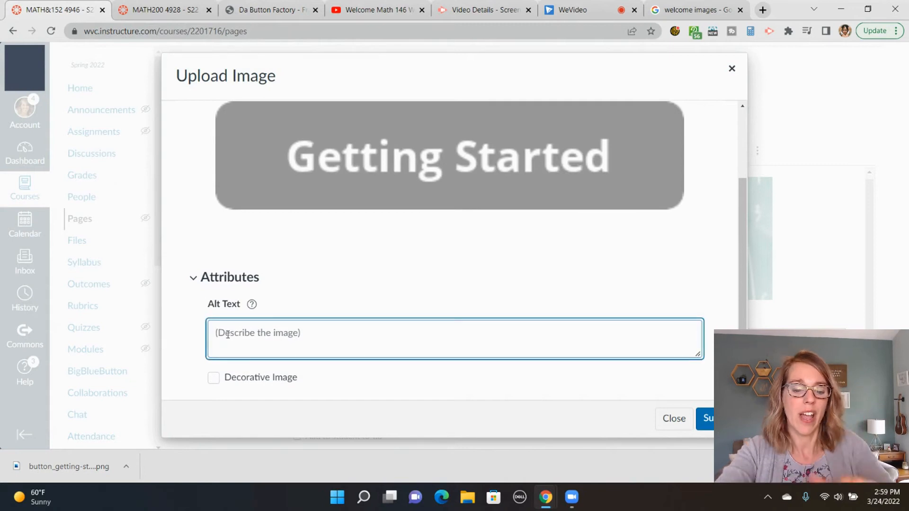
{"action": "type", "text": "Getting"}
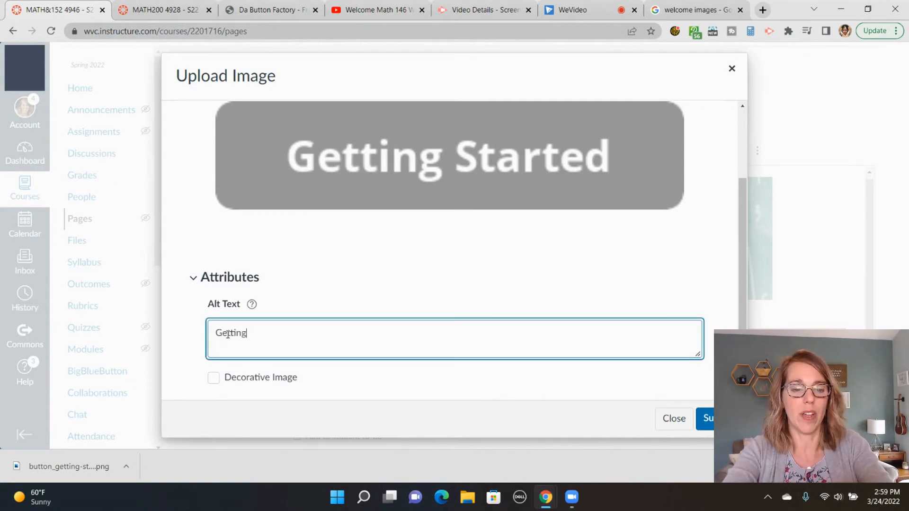
{"action": "type", "text": " Started Button"}
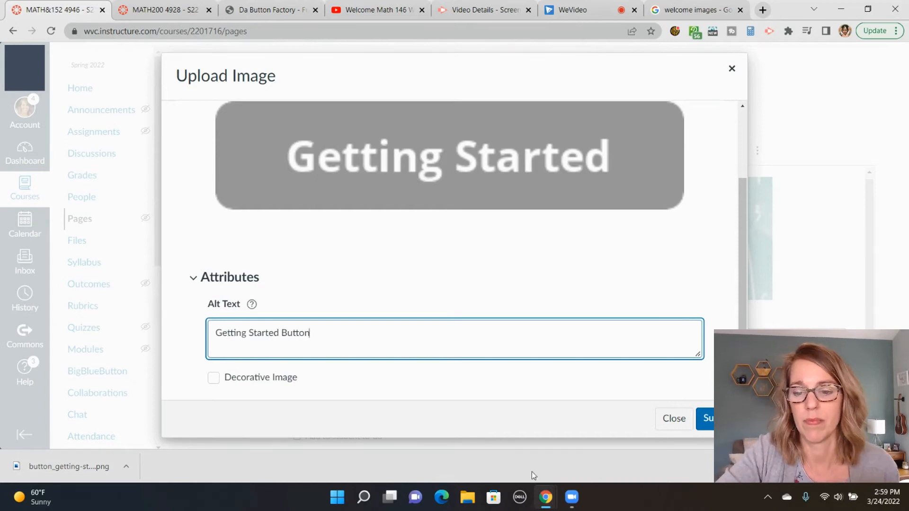
{"action": "left_click", "coordinate": [709, 421]}
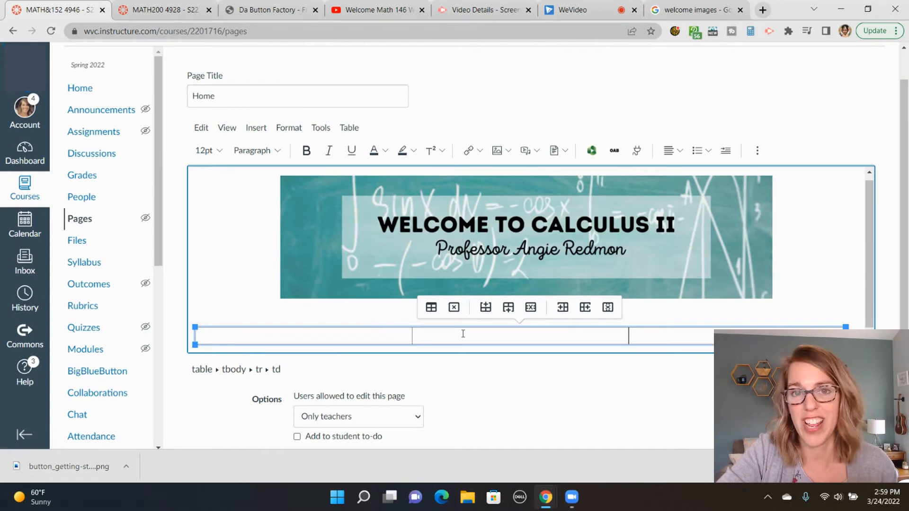
Choose button_class-materials from Downloads as the image to upload into the table's middle cell.
{"action": "scroll", "coordinate": [463, 334], "scroll_direction": "down", "scroll_amount": 3}
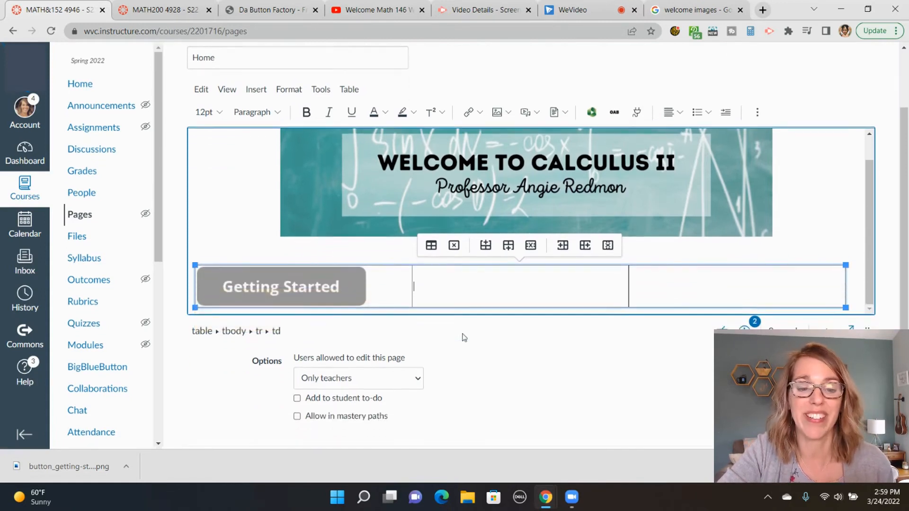
{"action": "left_click", "coordinate": [334, 277]}
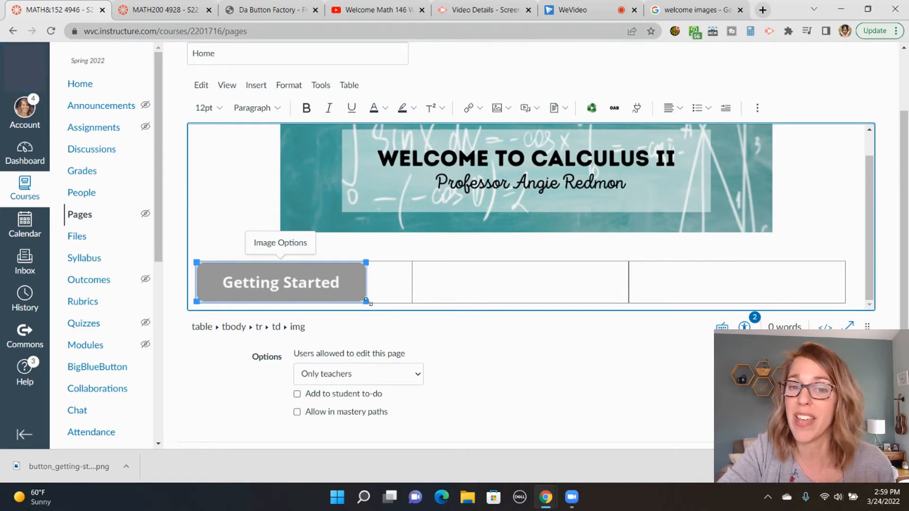
{"action": "left_click", "coordinate": [446, 288]}
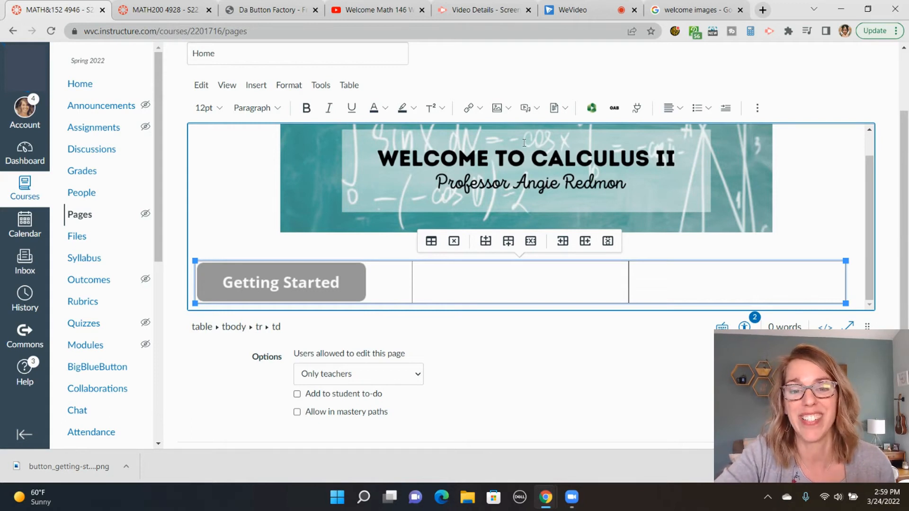
{"action": "left_click", "coordinate": [501, 112]}
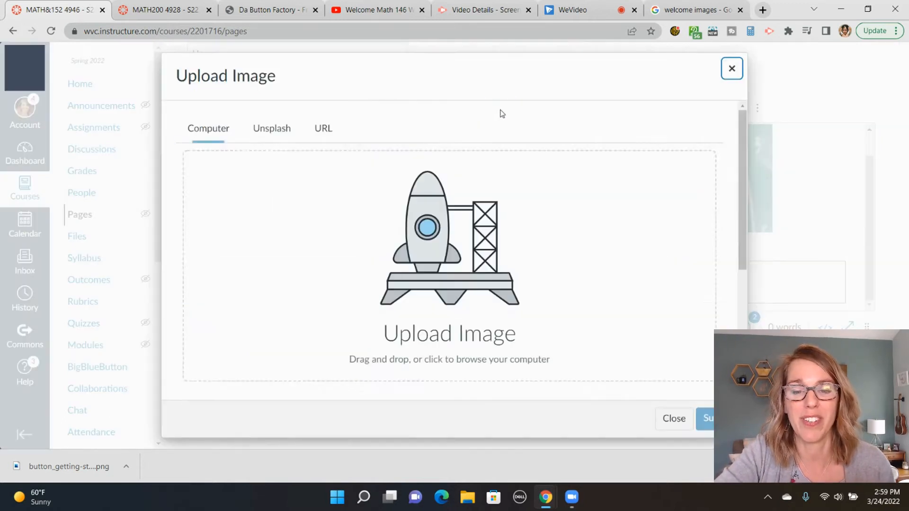
{"action": "left_click", "coordinate": [432, 235]}
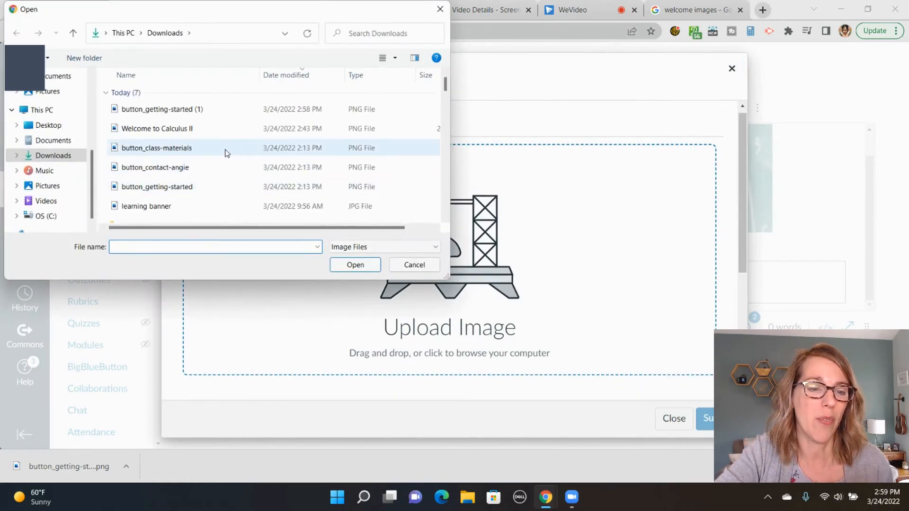
{"action": "left_click", "coordinate": [225, 153]}
{"action": "left_click", "coordinate": [358, 265]}
Set the class materials image's alt text to "Class Materials Button" and submit the upload.
{"action": "scroll", "coordinate": [390, 341], "scroll_direction": "down", "scroll_amount": 3}
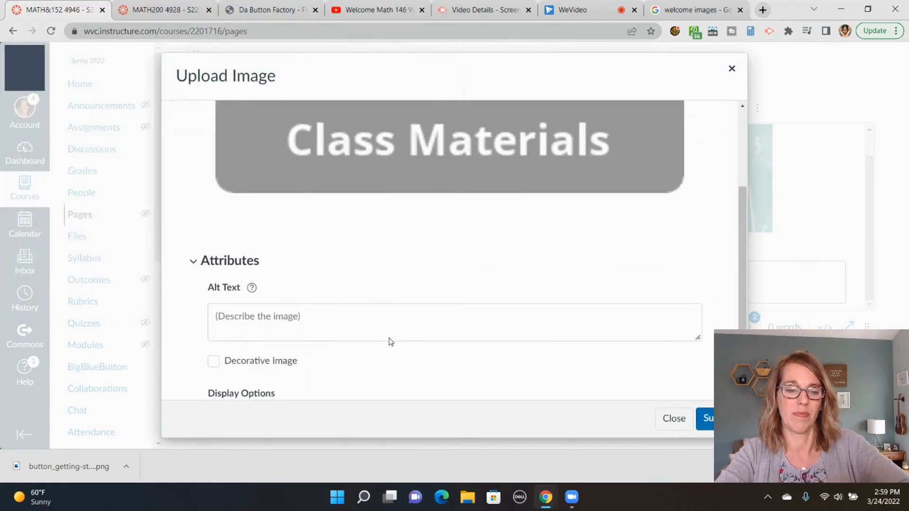
{"action": "left_click", "coordinate": [264, 322]}
{"action": "type", "text": "Cla"}
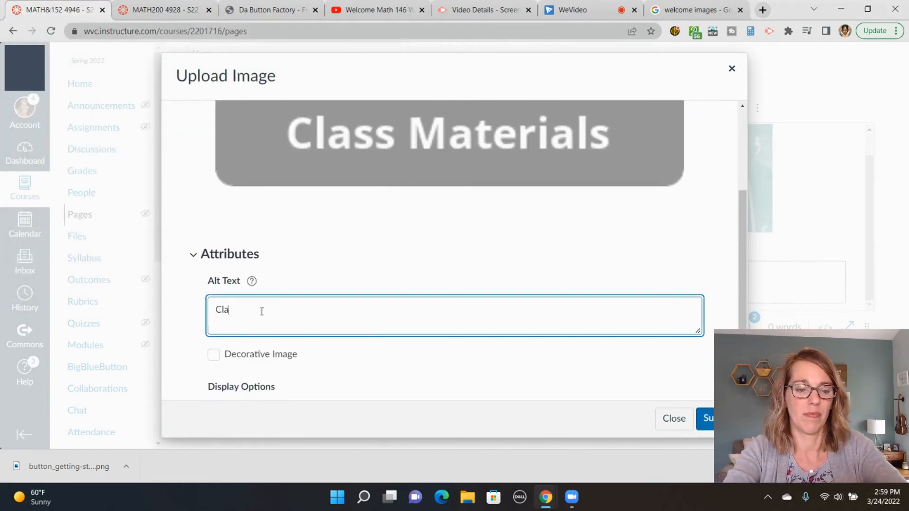
{"action": "type", "text": "ss Materials "}
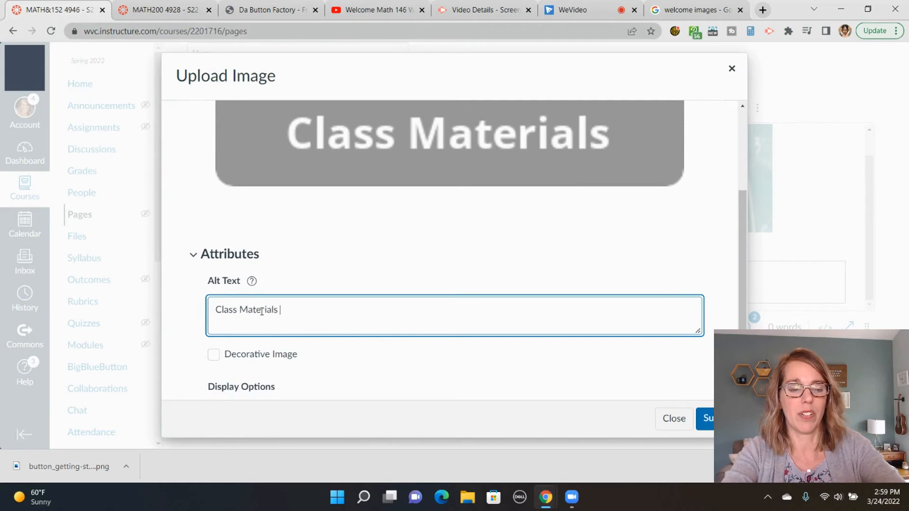
{"action": "type", "text": "Button"}
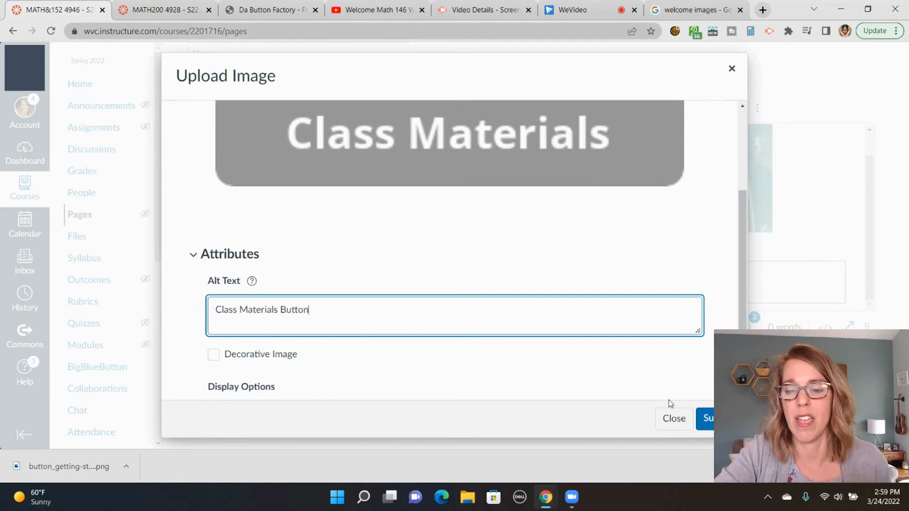
{"action": "right_click", "coordinate": [707, 423]}
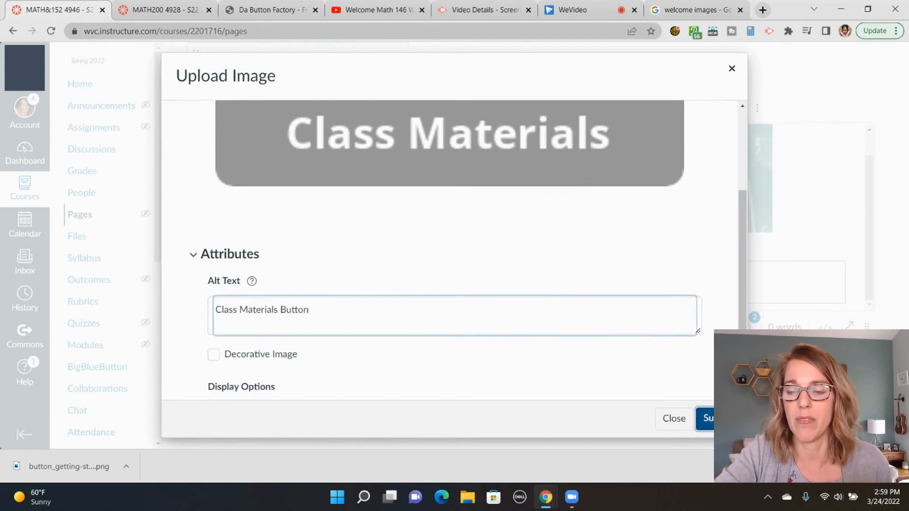
{"action": "left_click", "coordinate": [709, 420]}
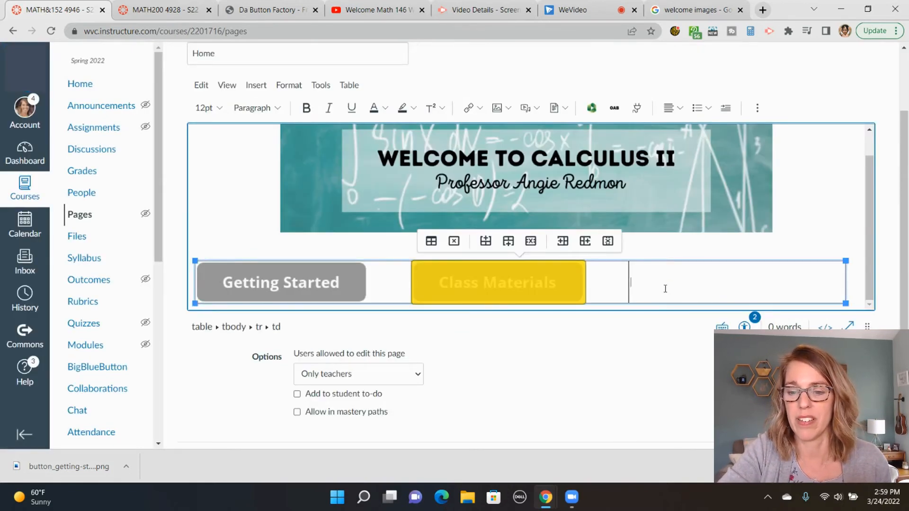
Choose the contact button PNG from Downloads as the image to upload into the table's third cell.
{"action": "left_click", "coordinate": [497, 108]}
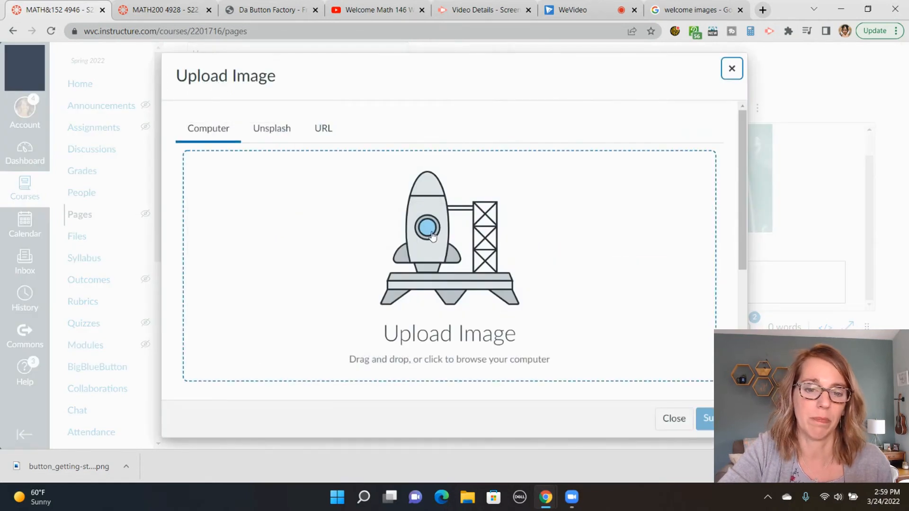
{"action": "left_click", "coordinate": [432, 236]}
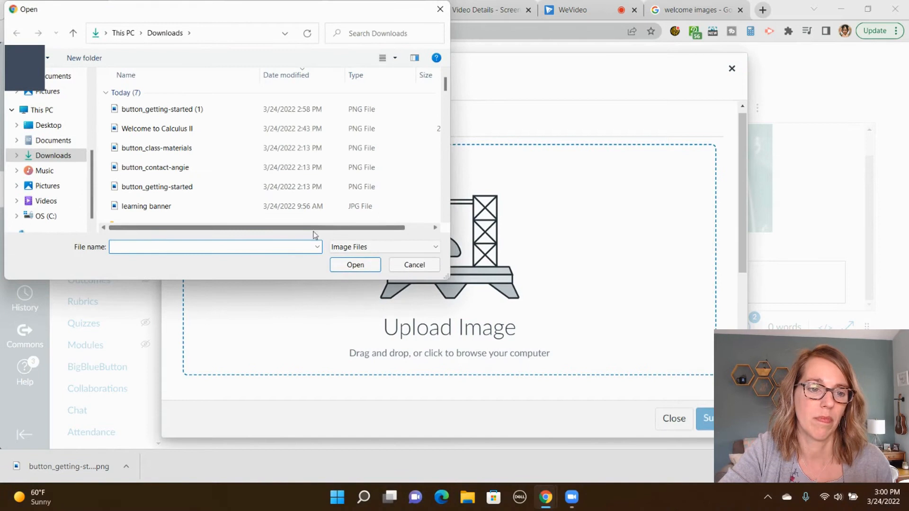
{"action": "left_click", "coordinate": [198, 166]}
{"action": "left_click", "coordinate": [353, 262]}
{"action": "scroll", "coordinate": [466, 267], "scroll_direction": "down", "scroll_amount": 2}
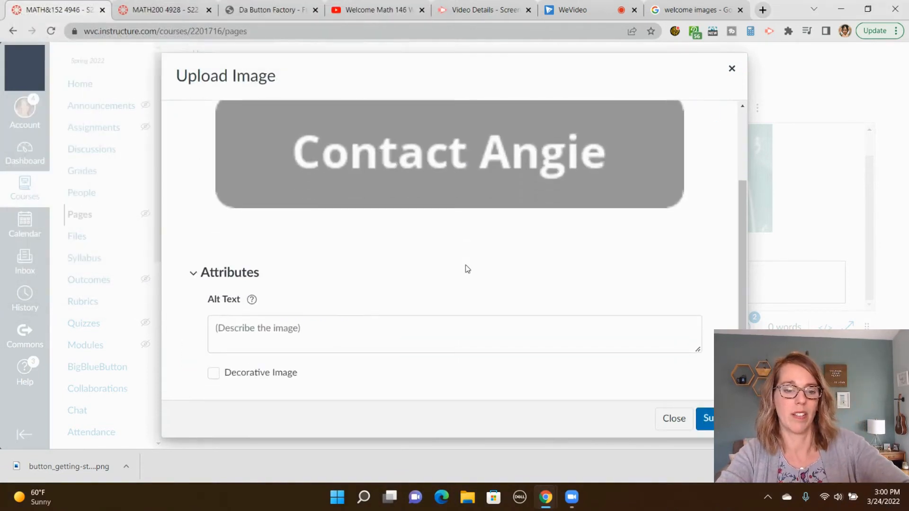
Enter "Contact" followed by the instructor's first name as the contact button image's alt text.
{"action": "left_click", "coordinate": [248, 331]}
{"action": "type", "text": "Contact"}
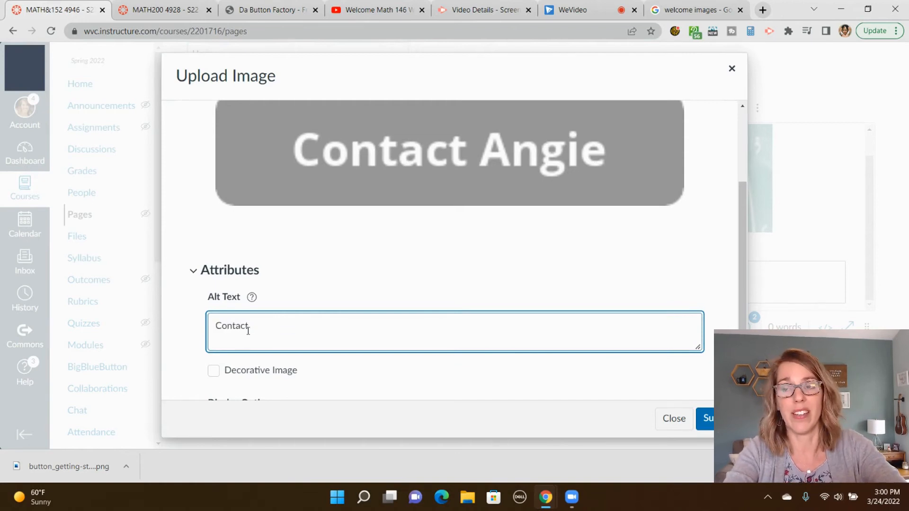
{"action": "type", "text": " Angie"}
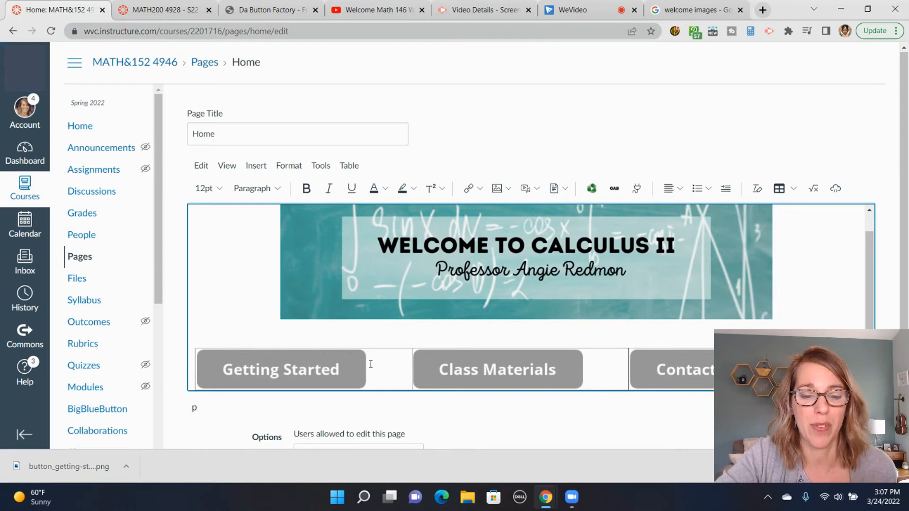
Select all three table cells and center the button images within them.
{"action": "left_click_drag", "start_coordinate": [372, 365], "coordinate": [477, 373]}
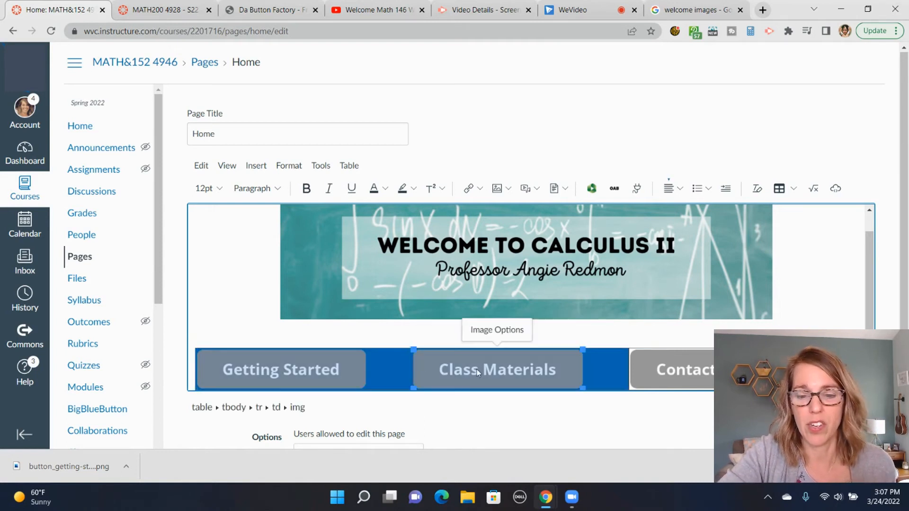
{"action": "left_click", "coordinate": [635, 377]}
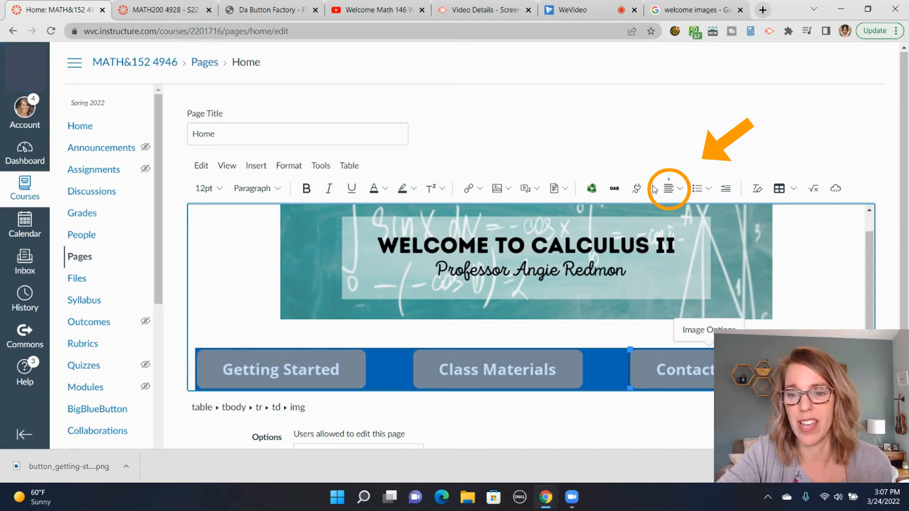
{"action": "left_click", "coordinate": [681, 192]}
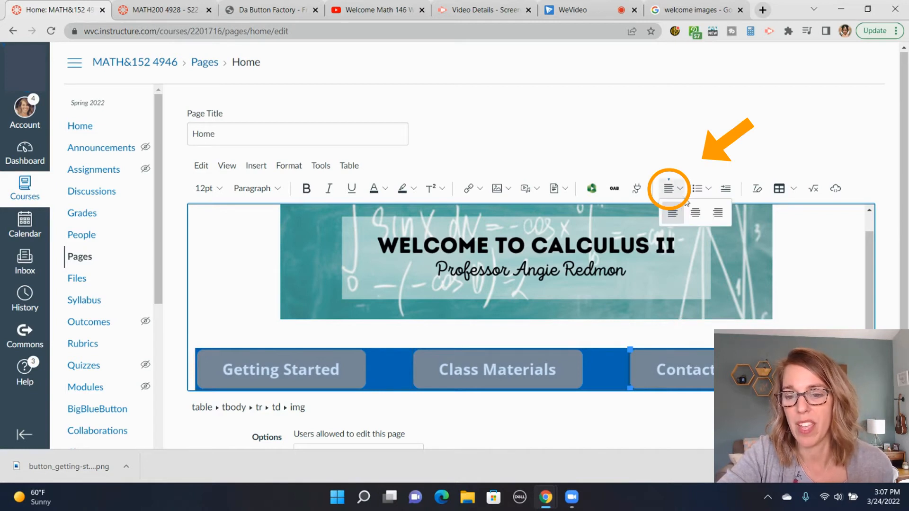
{"action": "left_click", "coordinate": [696, 213]}
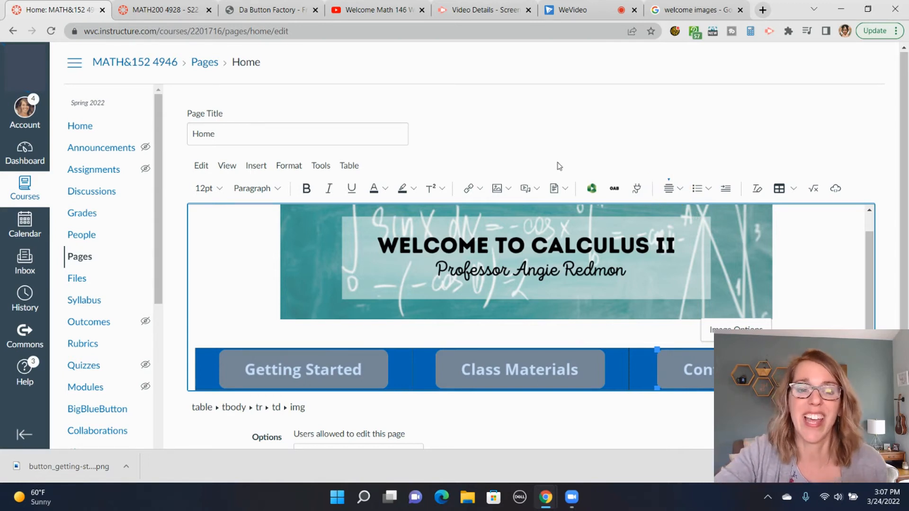
Set the table's alignment to Center and its border width to 0, and save the properties.
{"action": "left_click", "coordinate": [350, 165]}
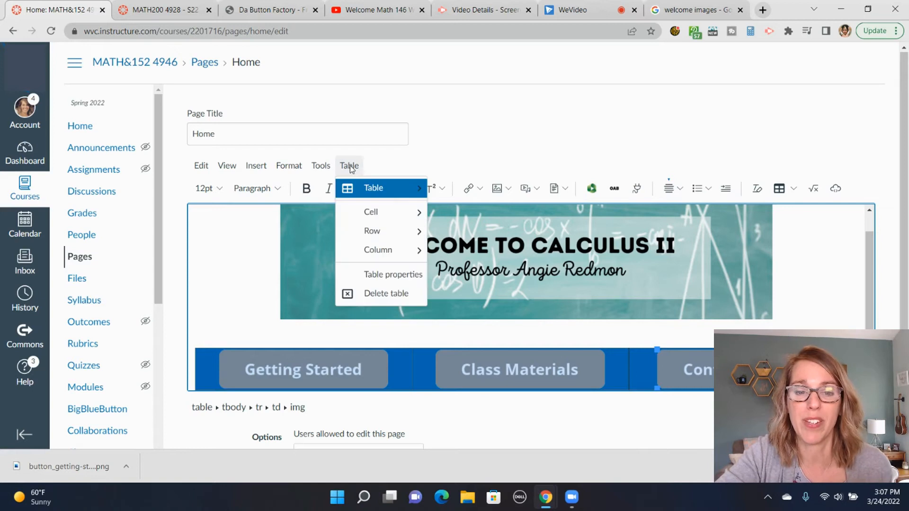
{"action": "left_click", "coordinate": [395, 274]}
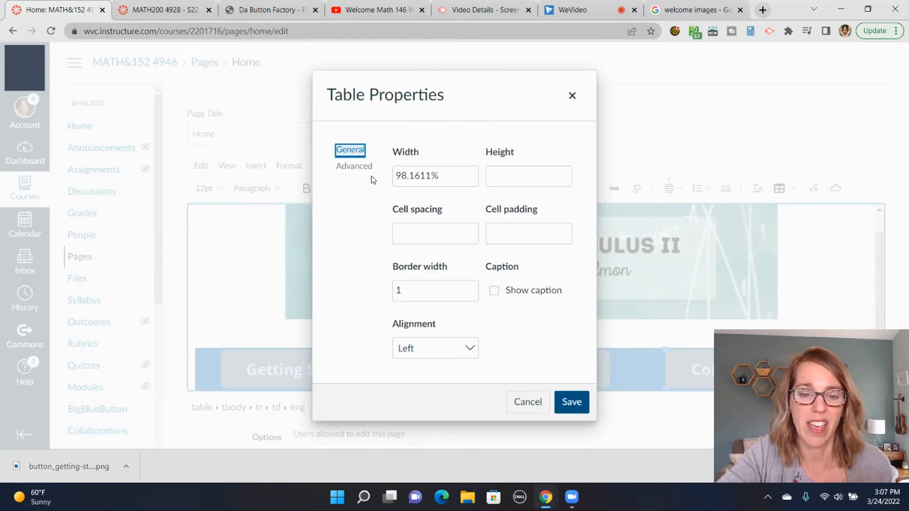
{"action": "left_click", "coordinate": [472, 353]}
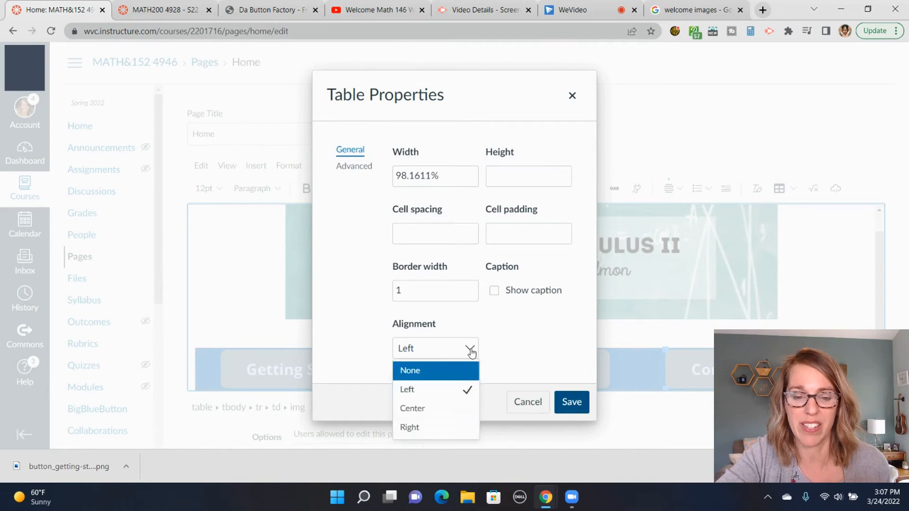
{"action": "left_click", "coordinate": [445, 408]}
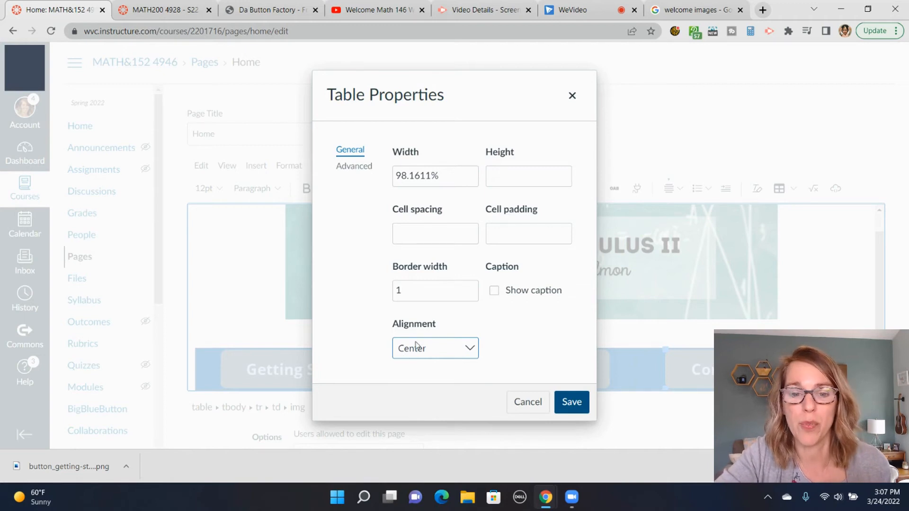
{"action": "left_click_drag", "start_coordinate": [410, 293], "coordinate": [399, 291]}
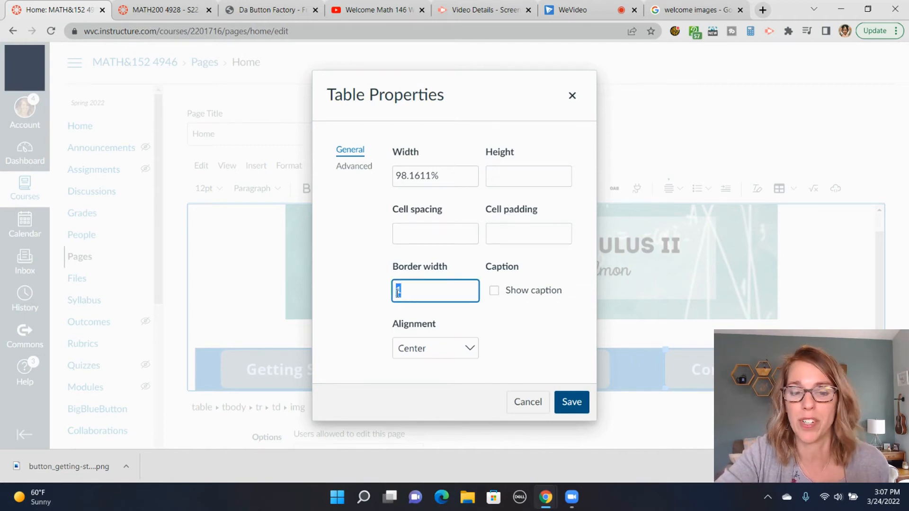
{"action": "type", "text": "0"}
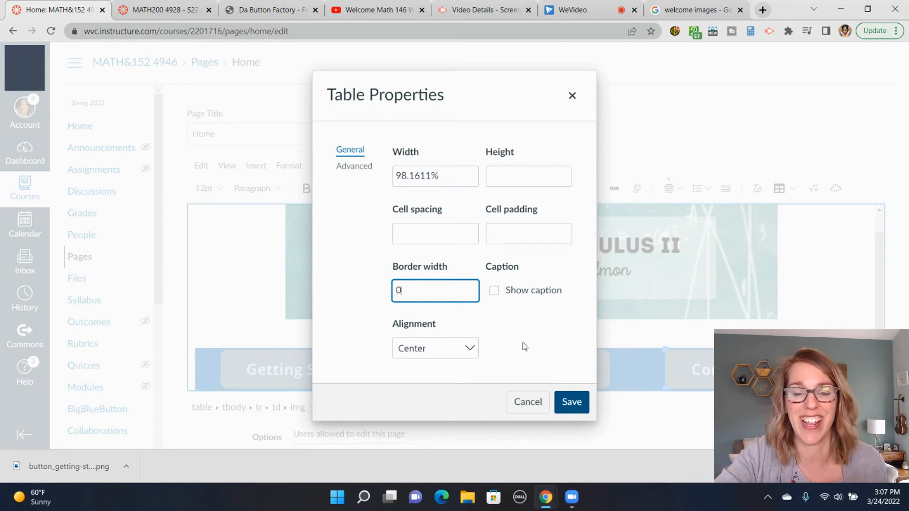
{"action": "left_click", "coordinate": [565, 403]}
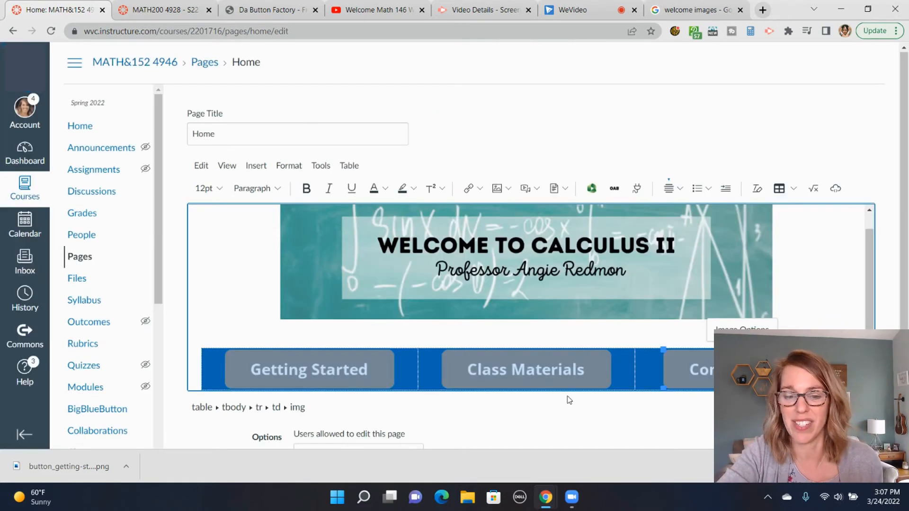
{"action": "left_click", "coordinate": [796, 294]}
{"action": "scroll", "coordinate": [797, 294], "scroll_direction": "down", "scroll_amount": 3}
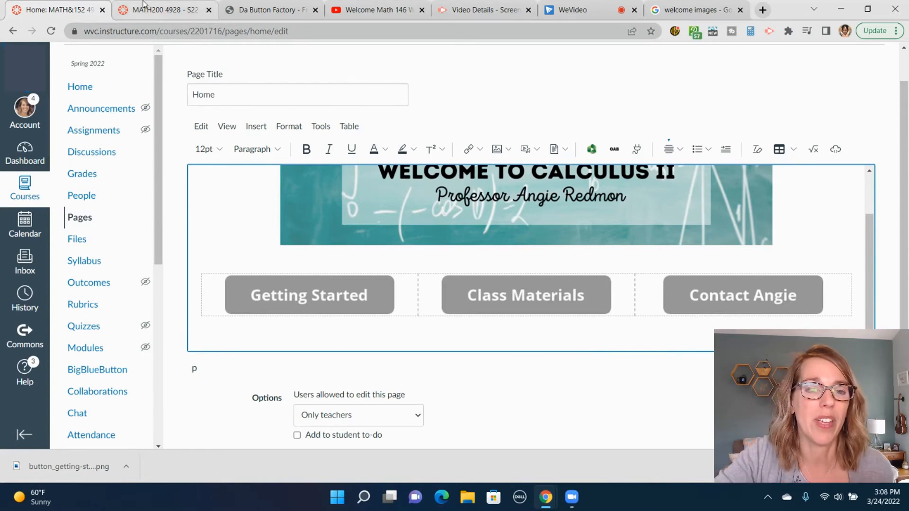
Switch to YouTube and copy the embed code of the Welcome Math 146 W22 video.
{"action": "left_click", "coordinate": [360, 12]}
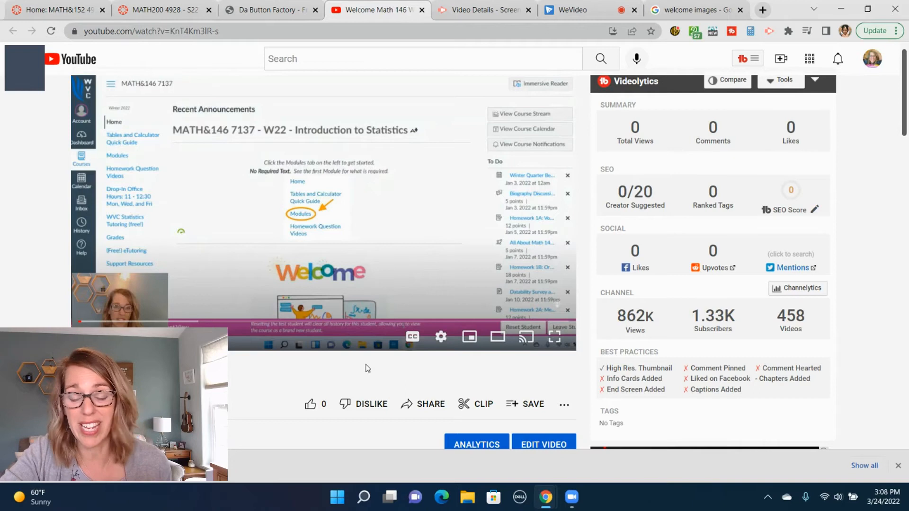
{"action": "left_click", "coordinate": [425, 408]}
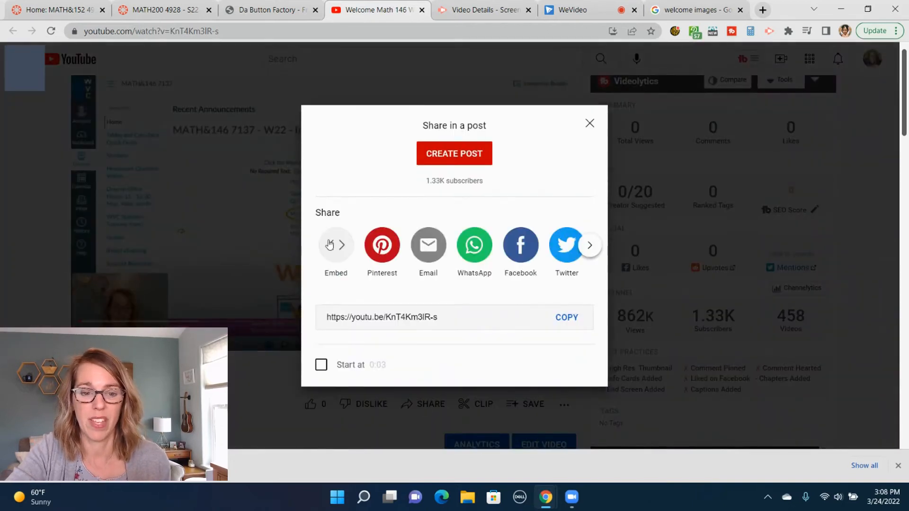
{"action": "left_click", "coordinate": [335, 246]}
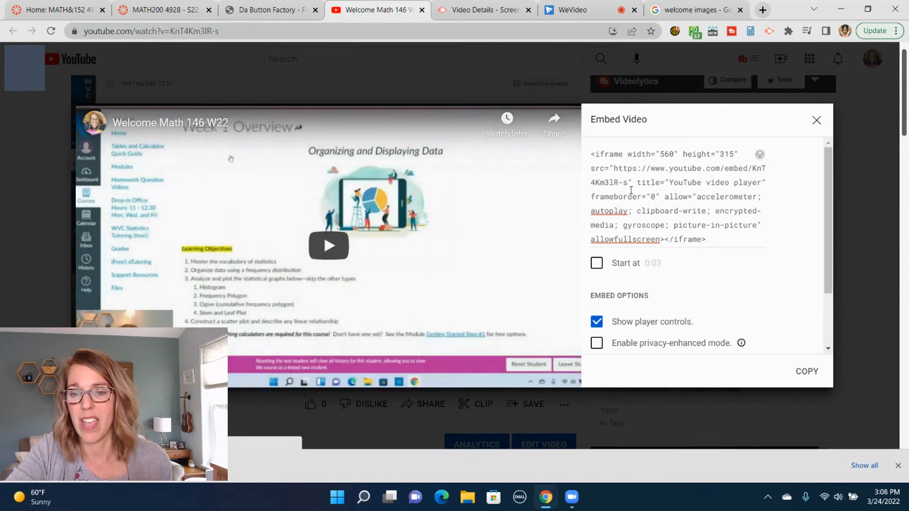
{"action": "left_click", "coordinate": [812, 374]}
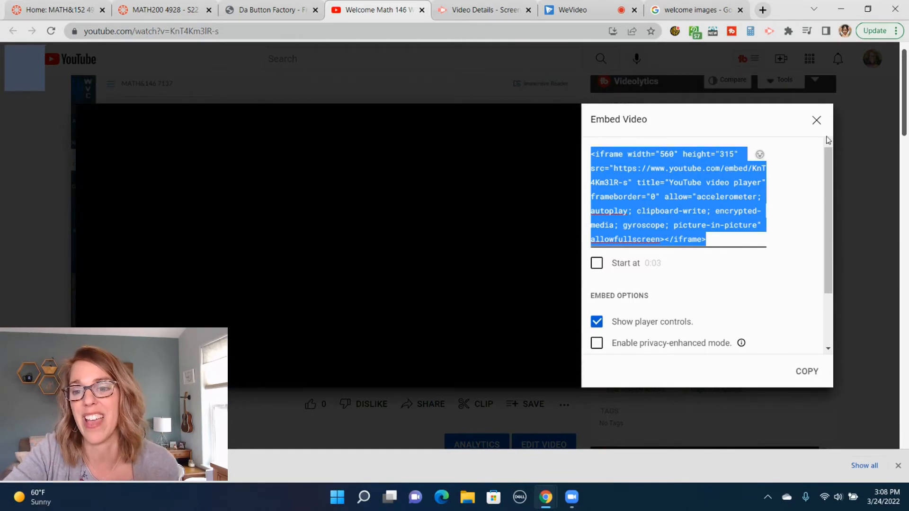
{"action": "left_click", "coordinate": [816, 120]}
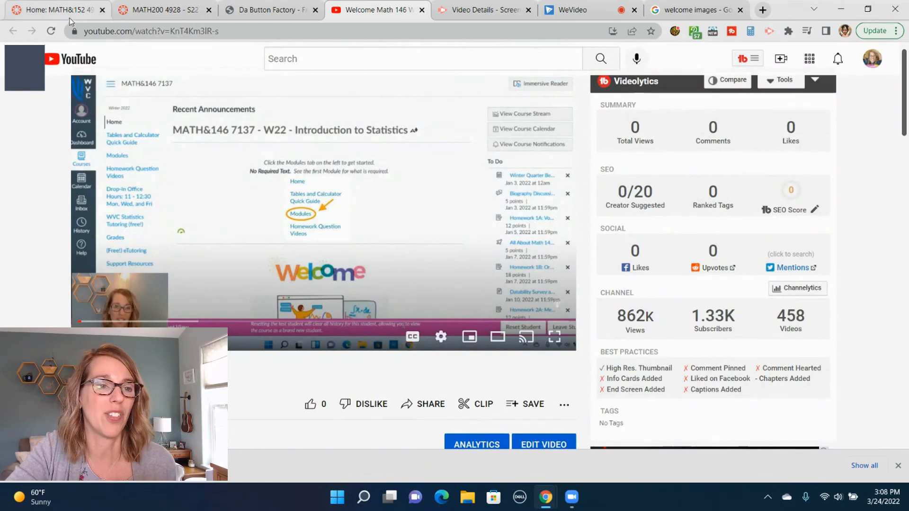
Return to the Canvas Home page and embed the copied YouTube video code below the button table.
{"action": "left_click", "coordinate": [70, 19]}
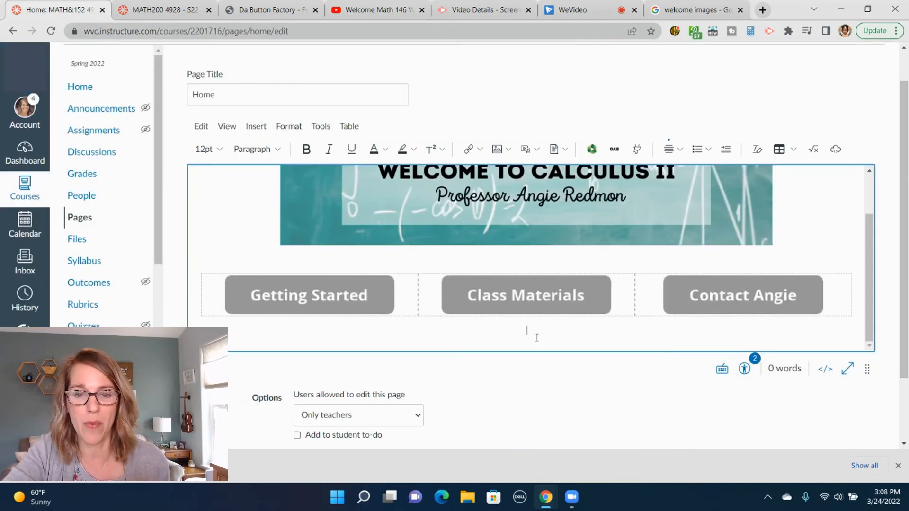
{"action": "left_click", "coordinate": [257, 124]}
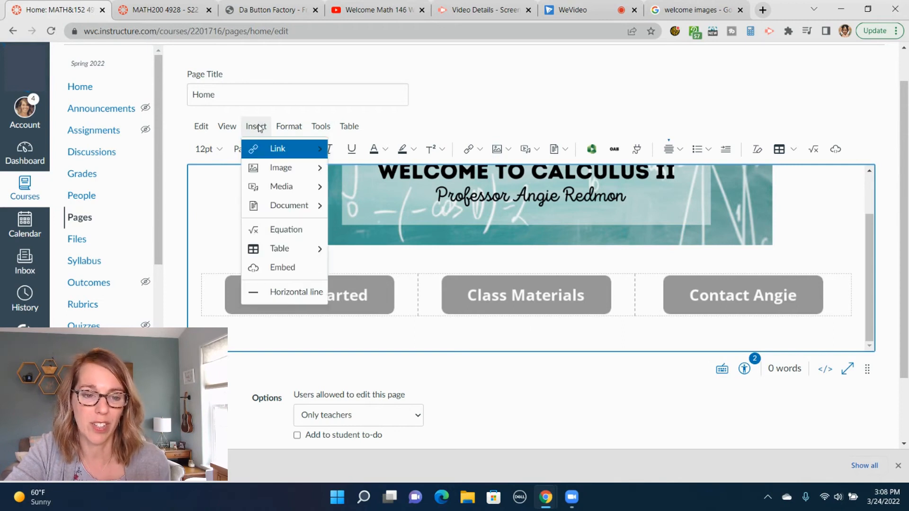
{"action": "left_click", "coordinate": [298, 269]}
{"action": "left_click", "coordinate": [271, 257]}
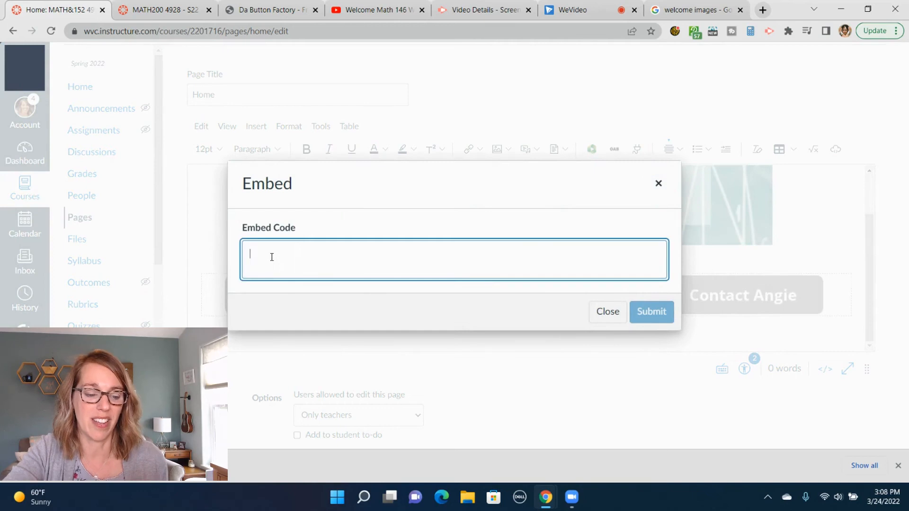
{"action": "key", "text": "ctrl+v"}
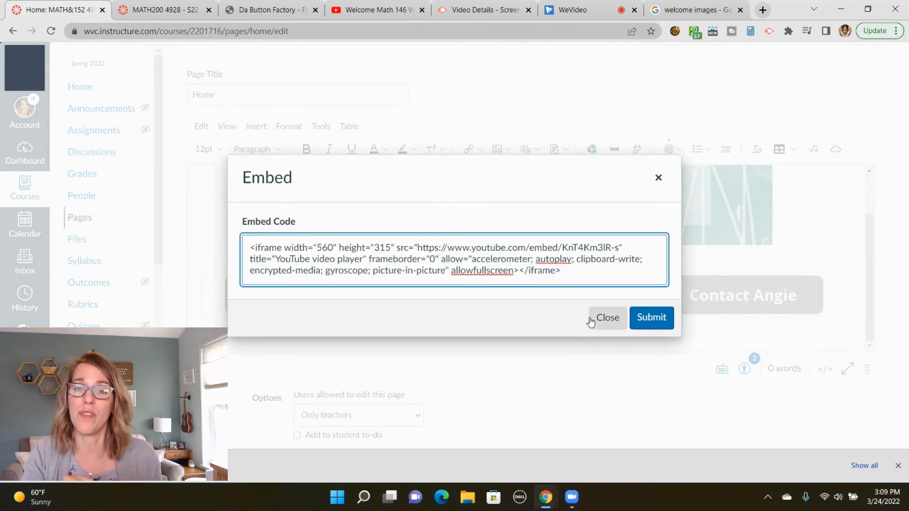
{"action": "left_click", "coordinate": [654, 319]}
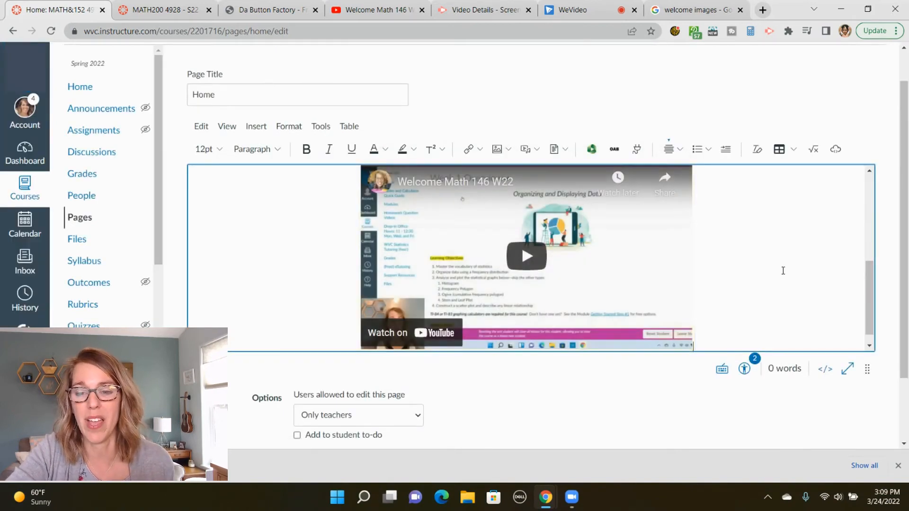
{"action": "scroll", "coordinate": [784, 271], "scroll_direction": "up", "scroll_amount": 1}
{"action": "scroll", "coordinate": [783, 271], "scroll_direction": "down", "scroll_amount": 1}
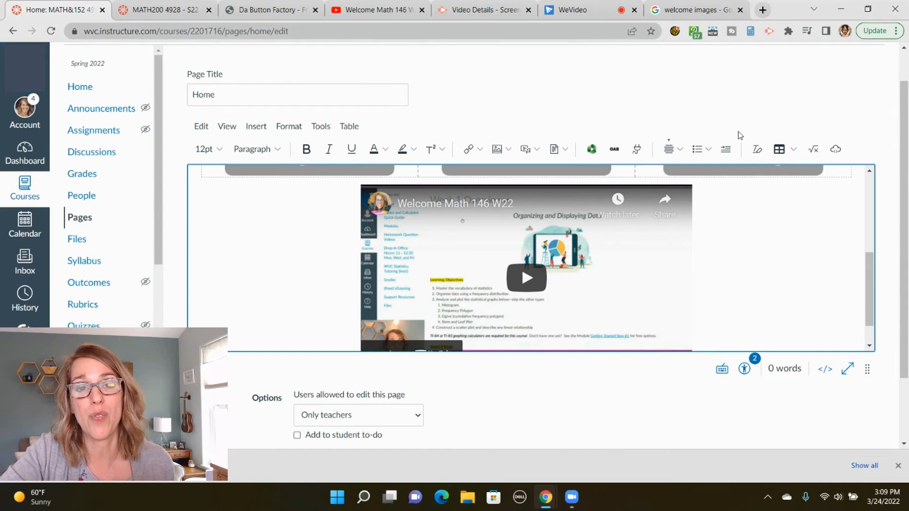
Switch to the Screencastify video page and copy the embed code of the Welcome recording.
{"action": "left_click", "coordinate": [493, 9]}
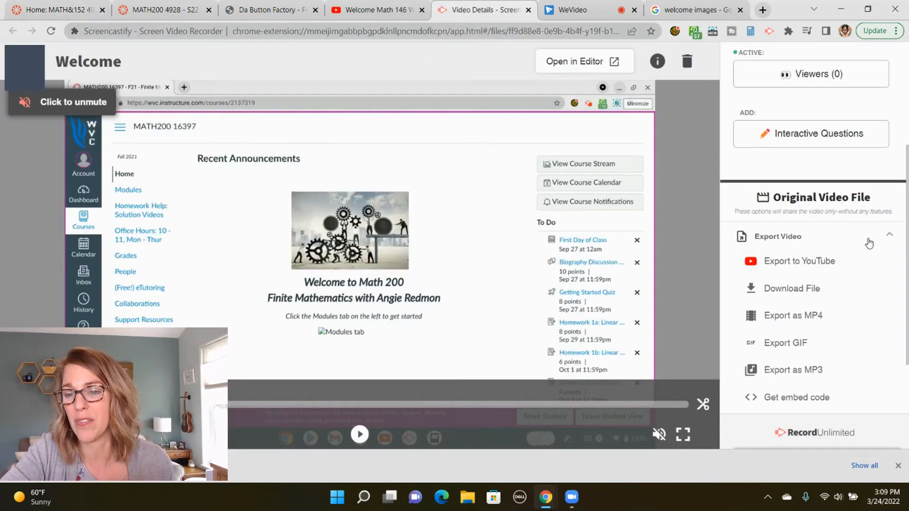
{"action": "left_click", "coordinate": [888, 235]}
{"action": "scroll", "coordinate": [887, 316], "scroll_direction": "up", "scroll_amount": 1}
{"action": "scroll", "coordinate": [887, 316], "scroll_direction": "down", "scroll_amount": 1}
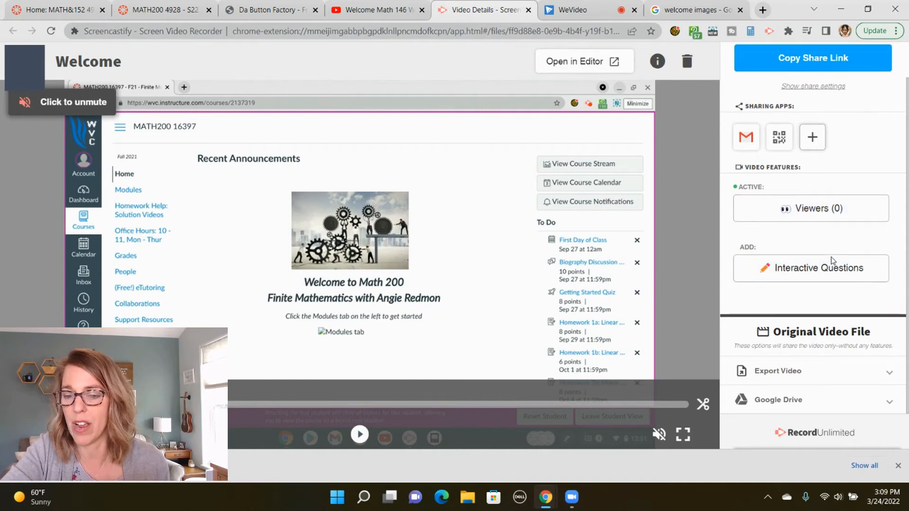
{"action": "left_click", "coordinate": [786, 378]}
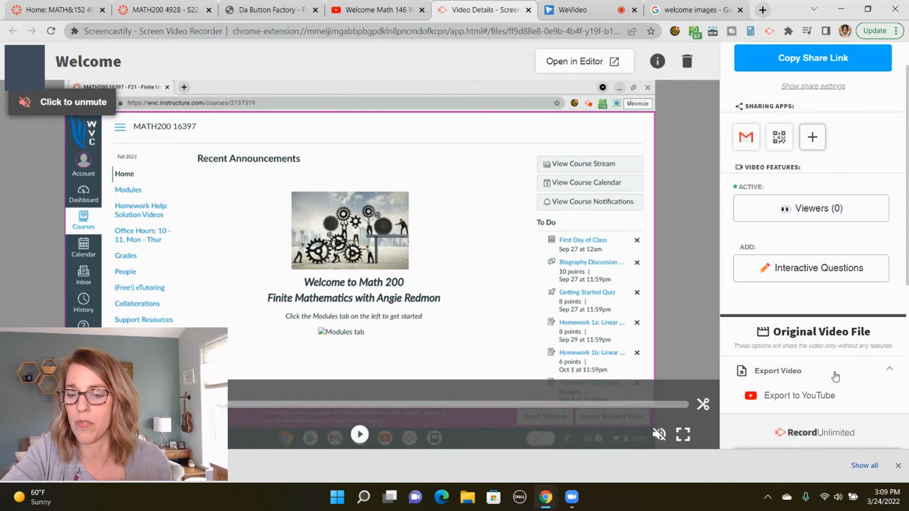
{"action": "scroll", "coordinate": [835, 375], "scroll_direction": "down", "scroll_amount": 4}
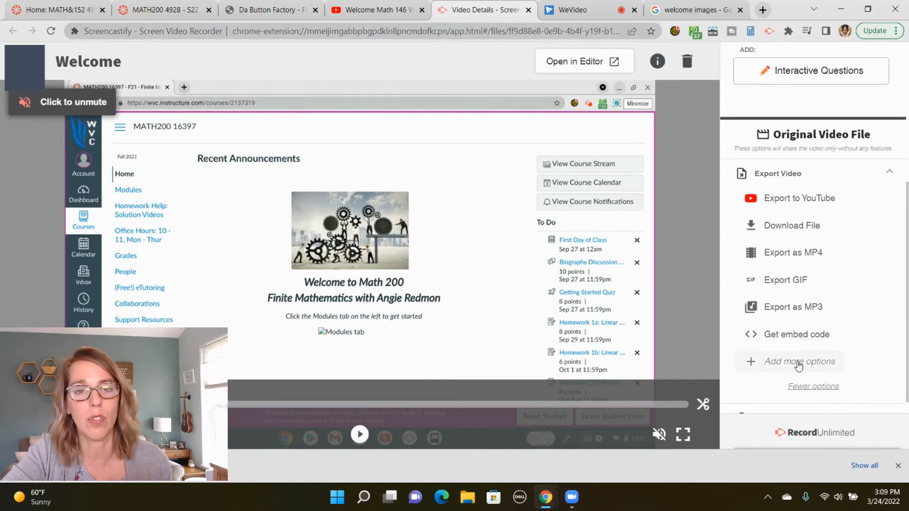
{"action": "left_click", "coordinate": [797, 335]}
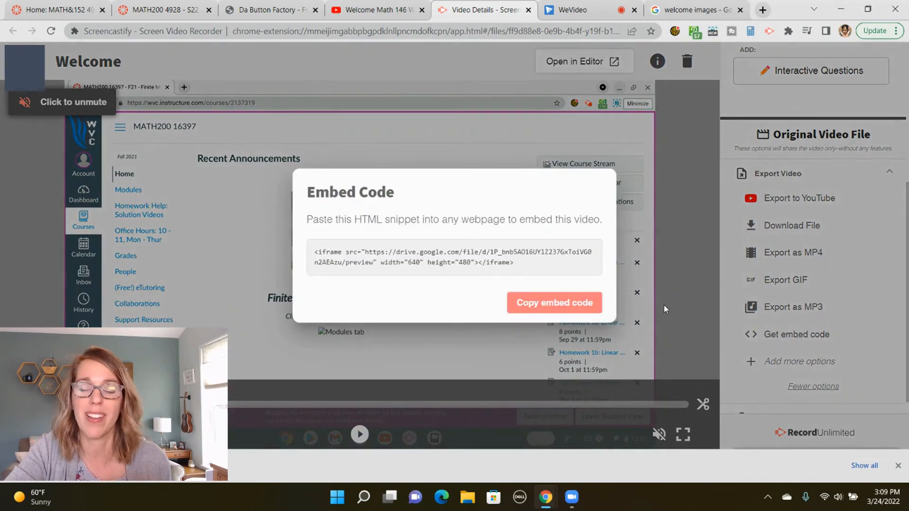
{"action": "left_click", "coordinate": [560, 306]}
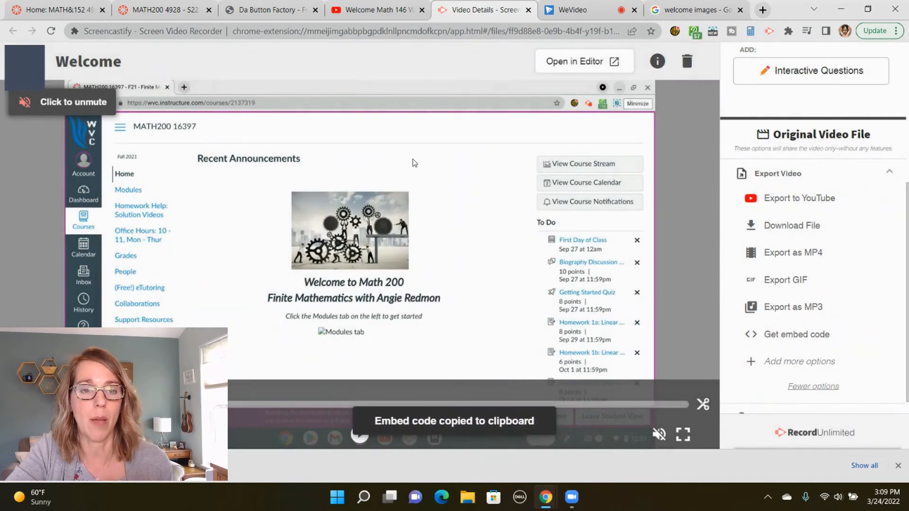
Return to the Canvas Home page editor and add an empty line below the embedded YouTube video.
{"action": "left_click", "coordinate": [76, 13]}
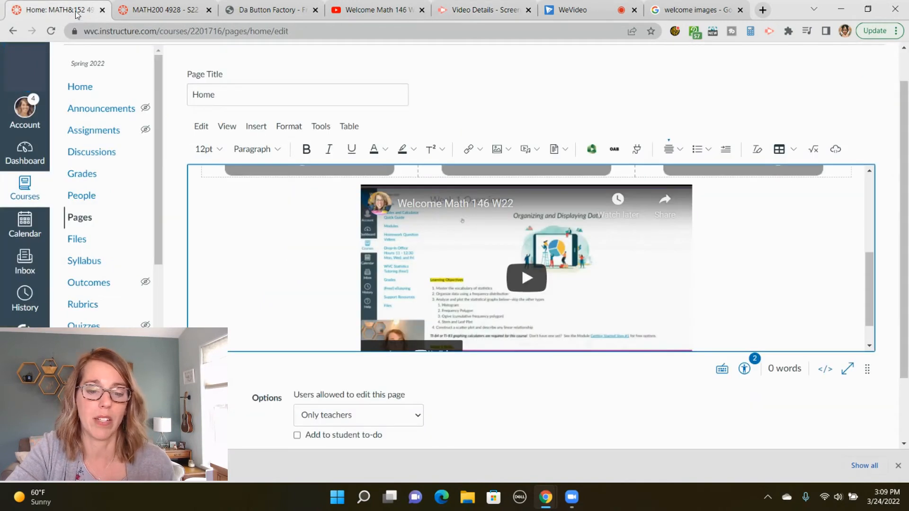
{"action": "scroll", "coordinate": [740, 241], "scroll_direction": "up", "scroll_amount": 1}
{"action": "left_click", "coordinate": [741, 243]}
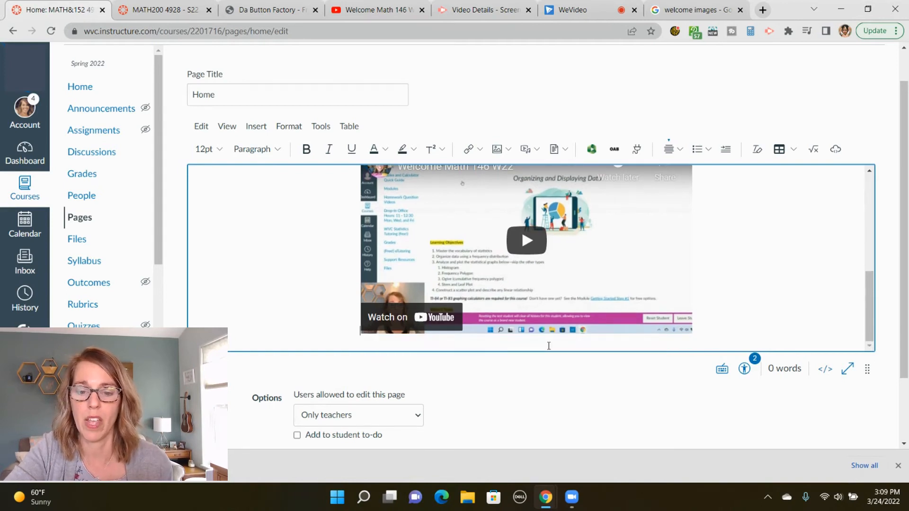
{"action": "left_click", "coordinate": [549, 346]}
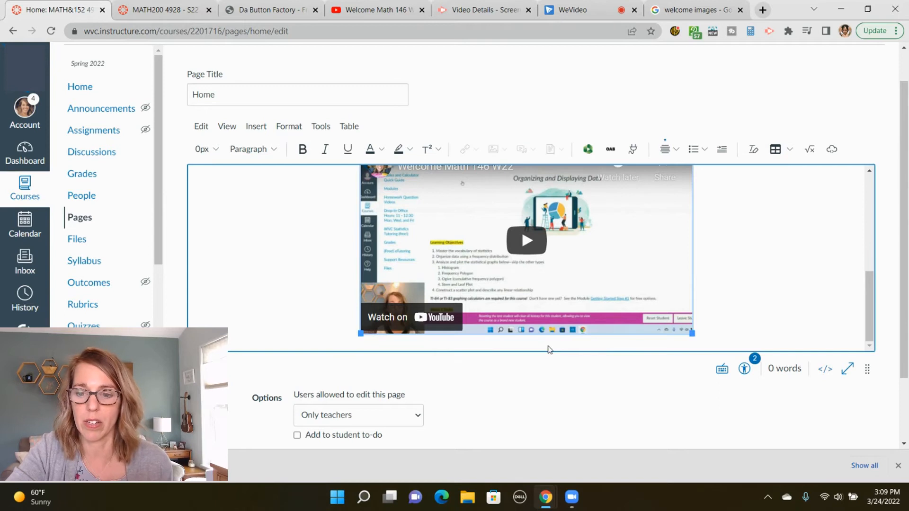
{"action": "left_click", "coordinate": [549, 346]}
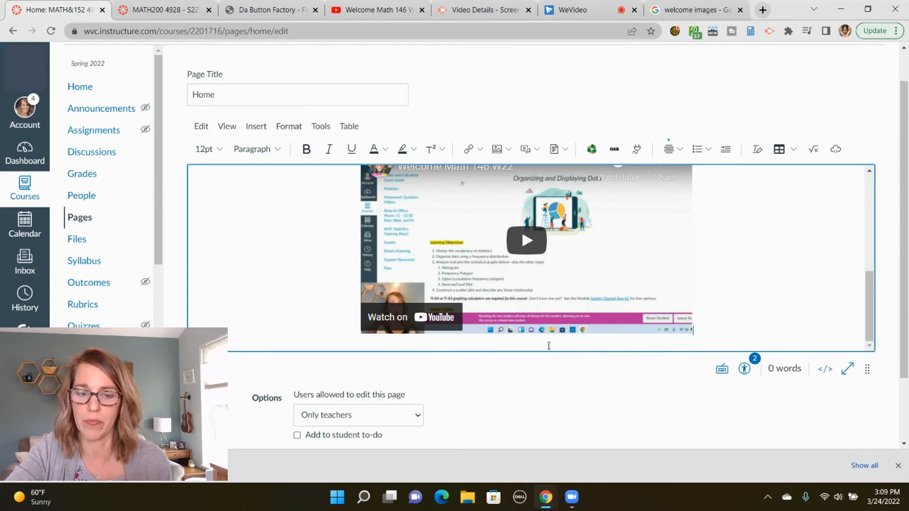
{"action": "key", "text": "Return"}
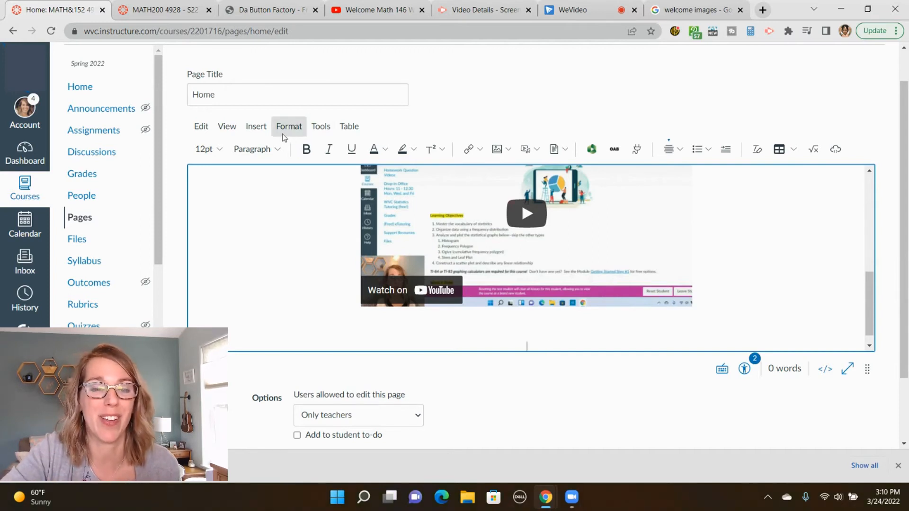
Embed the copied Screencastify video code on the empty line below the YouTube video.
{"action": "left_click", "coordinate": [262, 131]}
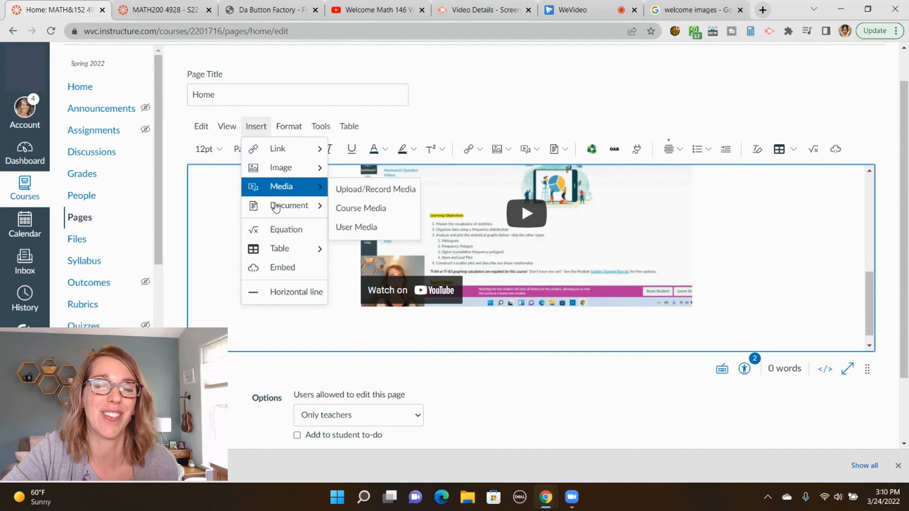
{"action": "left_click", "coordinate": [286, 270]}
{"action": "left_click", "coordinate": [278, 262]}
{"action": "key", "text": "ctrl+v"}
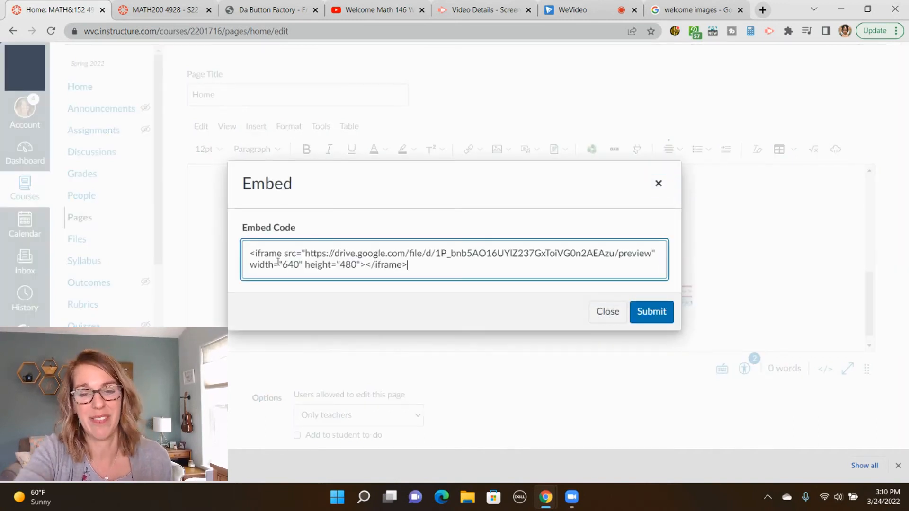
{"action": "left_click", "coordinate": [658, 321]}
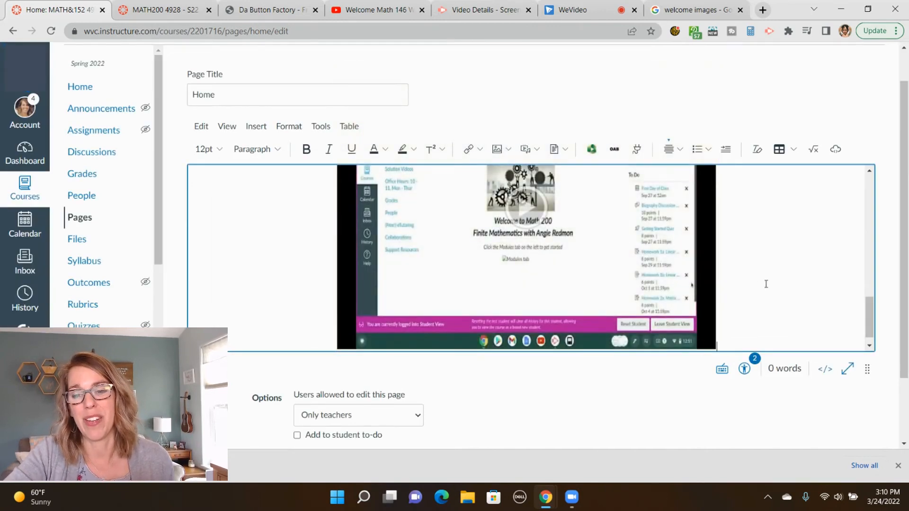
Between the button table and the YouTube video, add the line "Be sure to watch this video before you dive in to the course materials!".
{"action": "scroll", "coordinate": [766, 283], "scroll_direction": "up", "scroll_amount": 3}
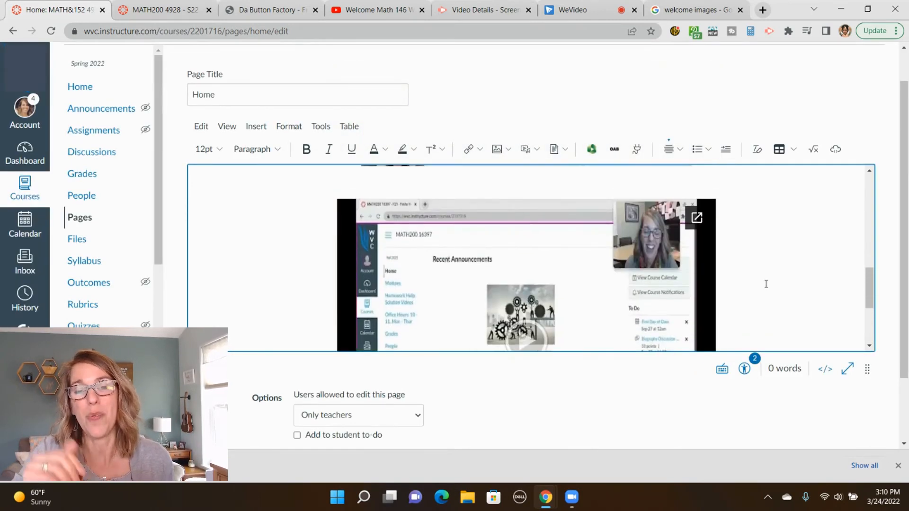
{"action": "scroll", "coordinate": [765, 284], "scroll_direction": "up", "scroll_amount": 5}
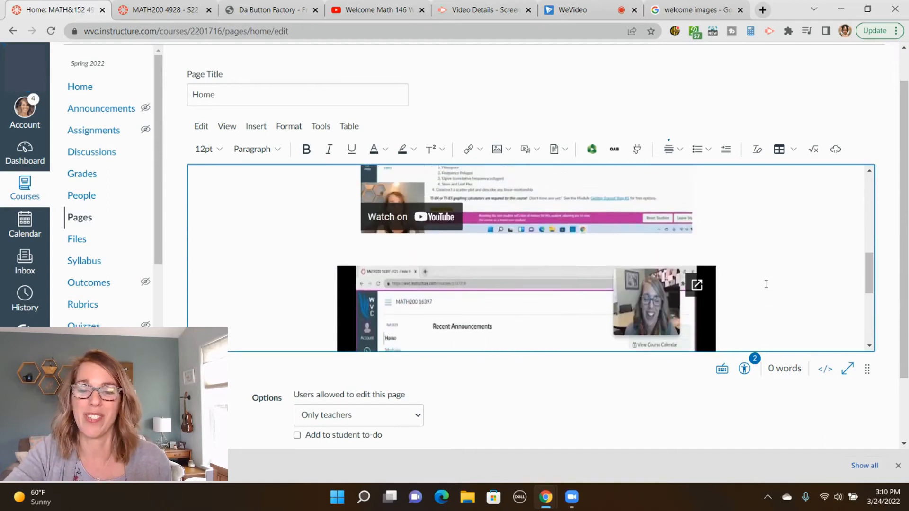
{"action": "scroll", "coordinate": [766, 284], "scroll_direction": "up", "scroll_amount": 3}
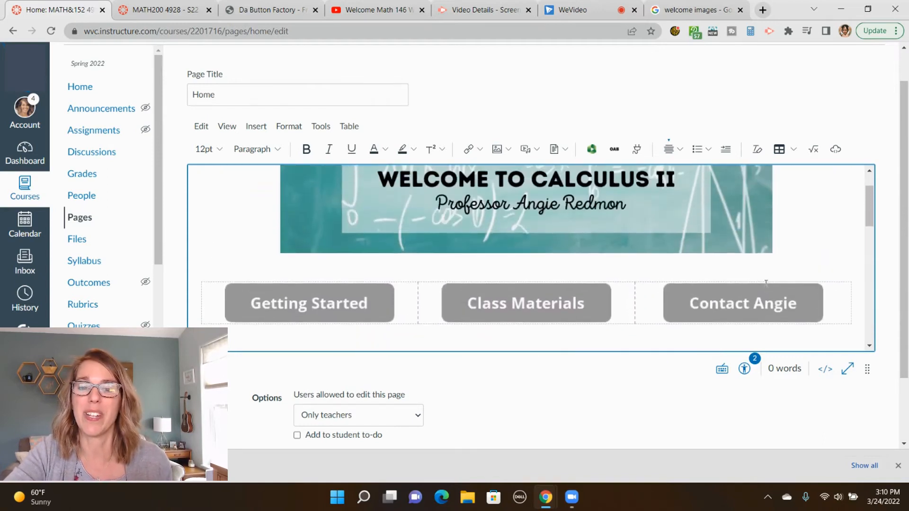
{"action": "scroll", "coordinate": [766, 283], "scroll_direction": "down", "scroll_amount": 5}
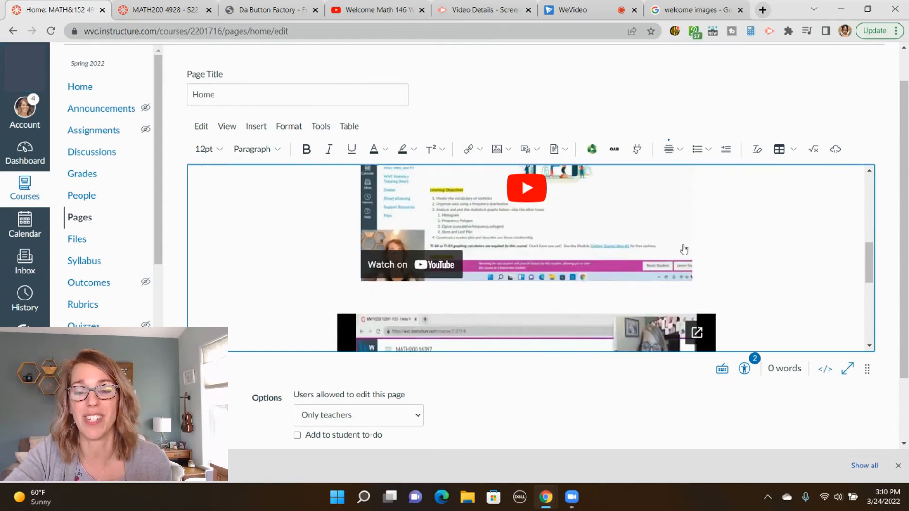
{"action": "scroll", "coordinate": [720, 246], "scroll_direction": "down", "scroll_amount": 2}
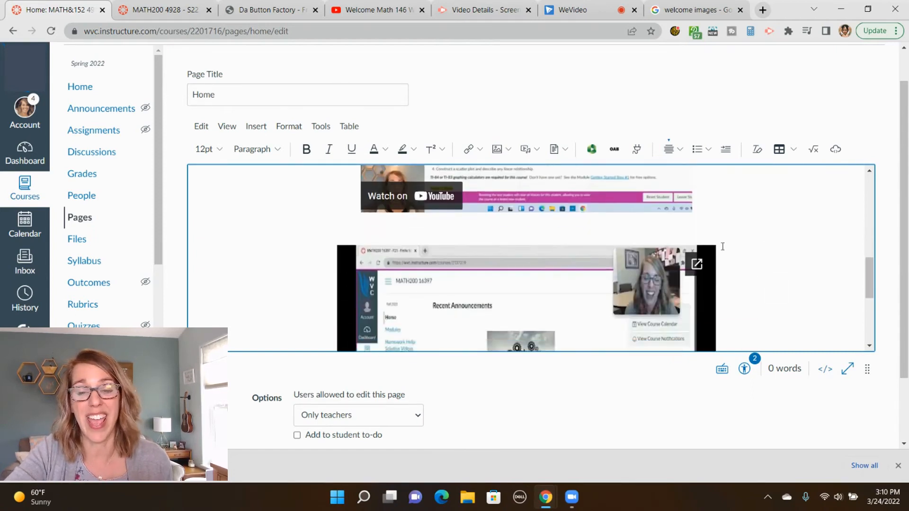
{"action": "scroll", "coordinate": [720, 247], "scroll_direction": "up", "scroll_amount": 5}
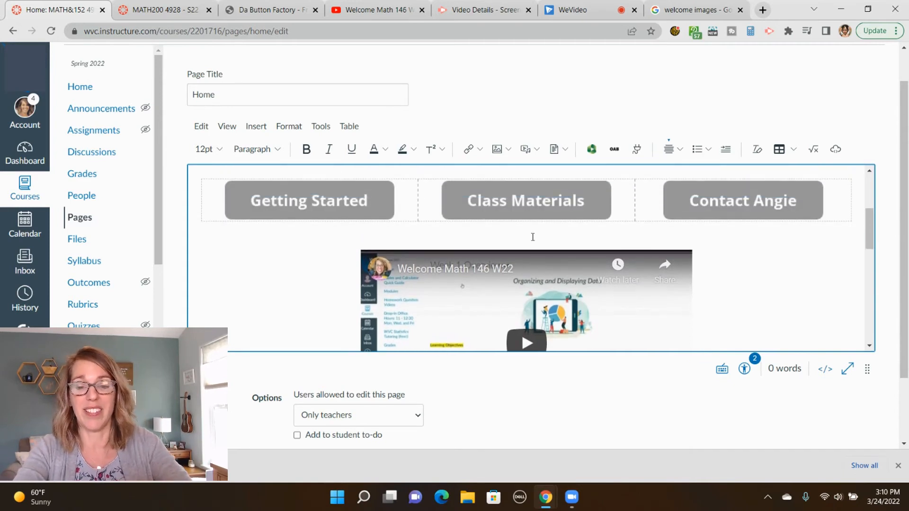
{"action": "type", "text": "Be sure to"}
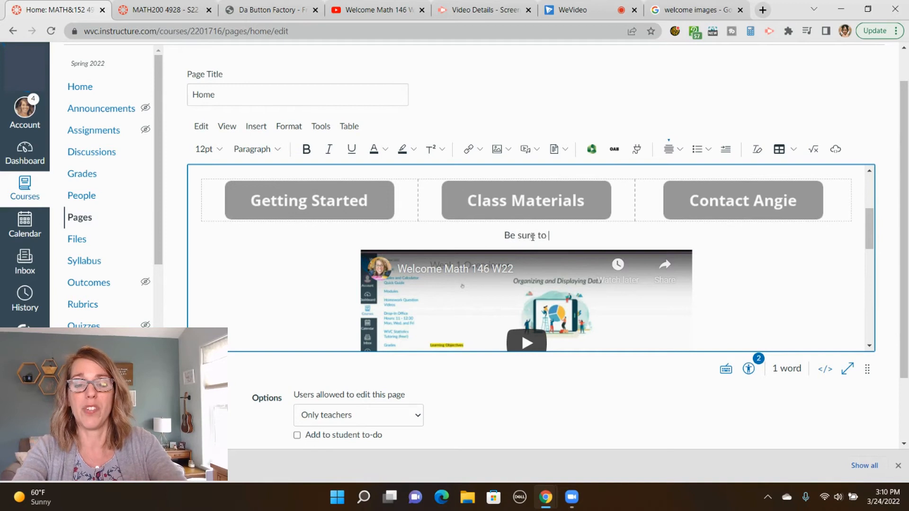
{"action": "type", "text": "his"}
{"action": "key", "text": "BackSpace"}
{"action": "key", "text": "BackSpace"}
{"action": "key", "text": "BackSpace"}
{"action": "key", "text": "BackSpace"}
{"action": "key", "text": "BackSpace"}
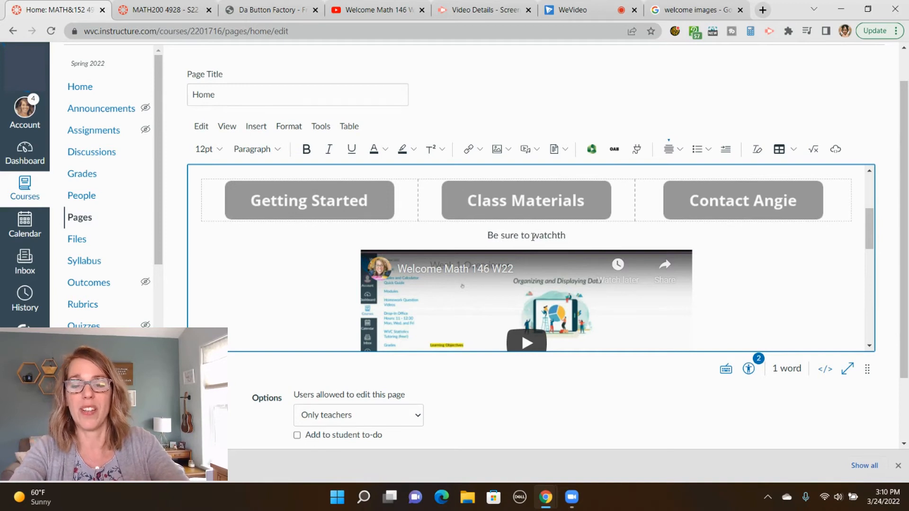
{"action": "type", "text": "th"}
{"action": "key", "text": "BackSpace"}
{"action": "key", "text": "BackSpace"}
{"action": "type", "text": "this "}
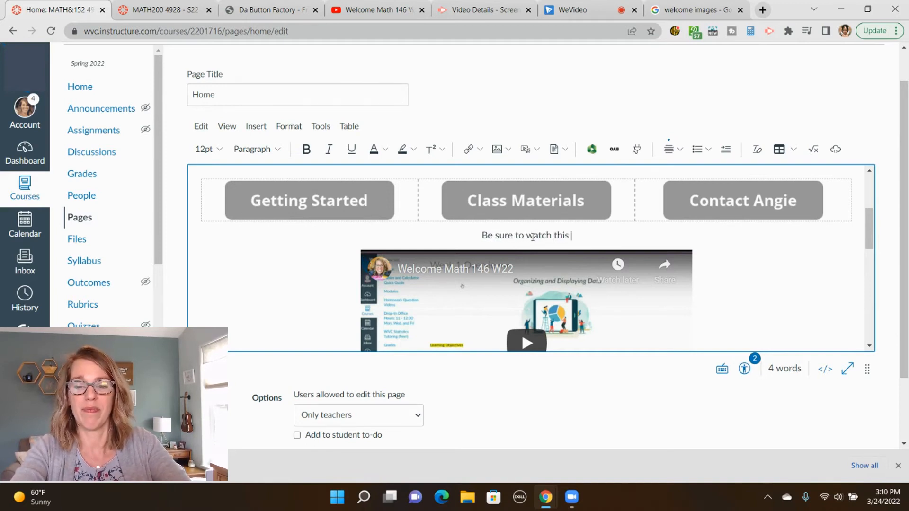
{"action": "type", "text": "video before you di"}
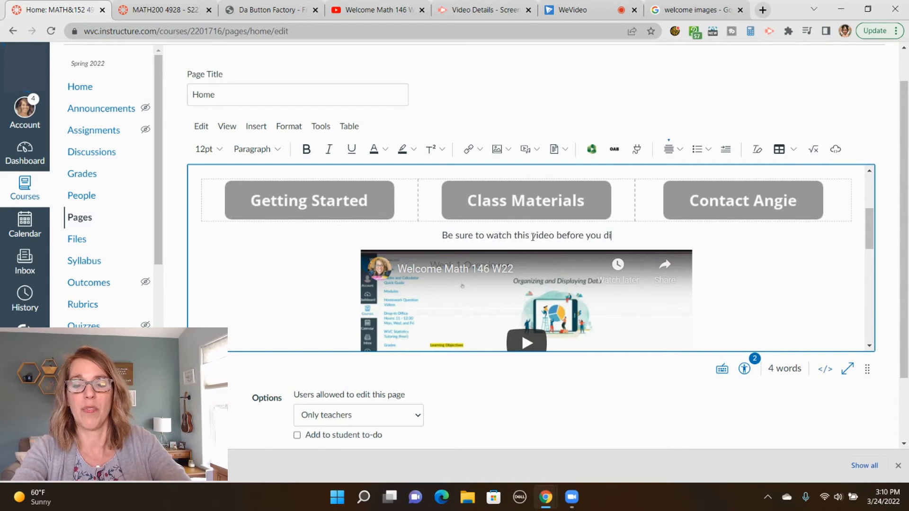
{"action": "type", "text": "ve in to the cour"}
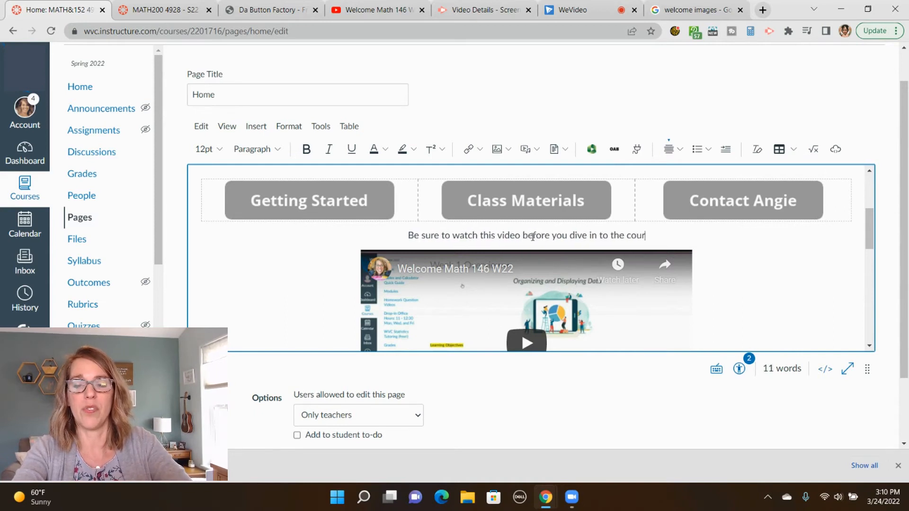
{"action": "type", "text": "se materials!"}
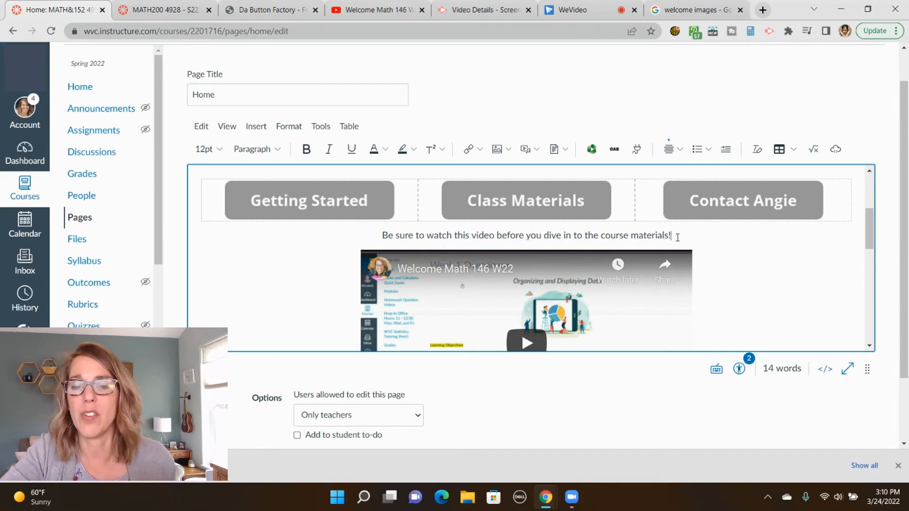
Set the font size of the sentence above the YouTube video to 24pt.
{"action": "left_click_drag", "start_coordinate": [677, 235], "coordinate": [383, 232]}
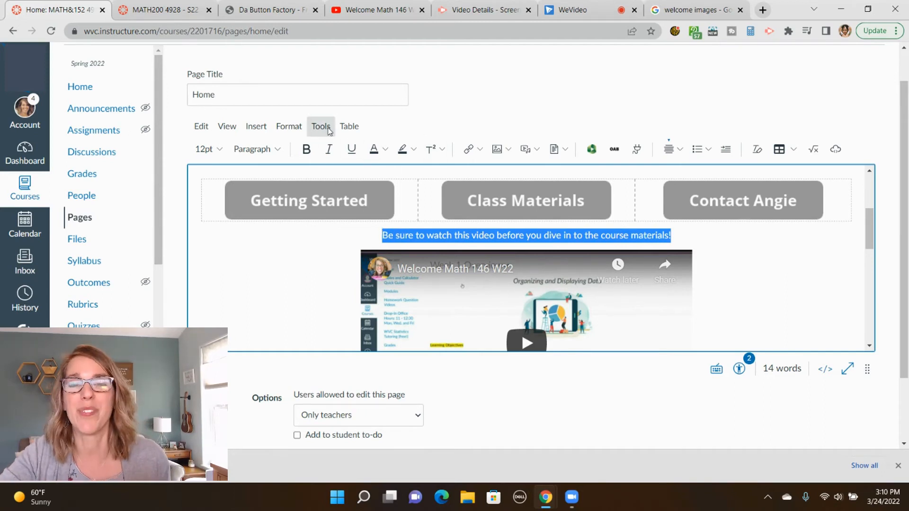
{"action": "left_click", "coordinate": [289, 127]}
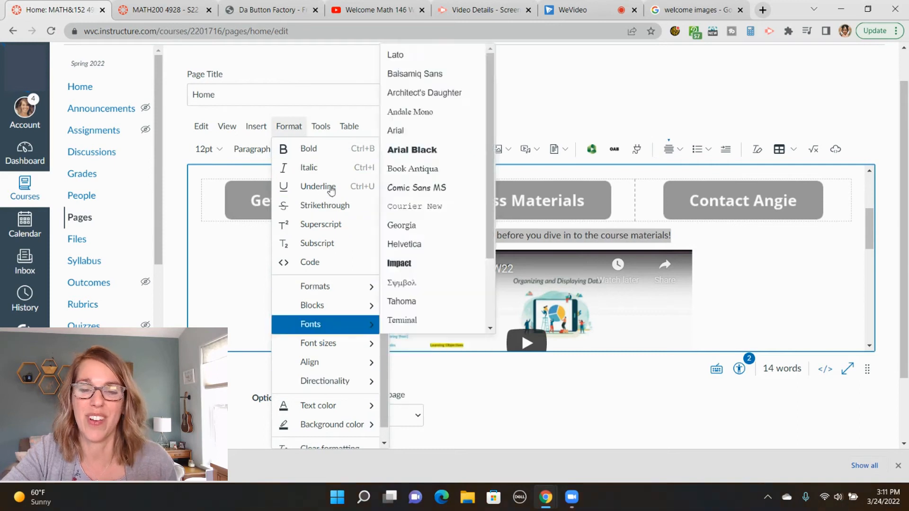
{"action": "left_click", "coordinate": [468, 103]}
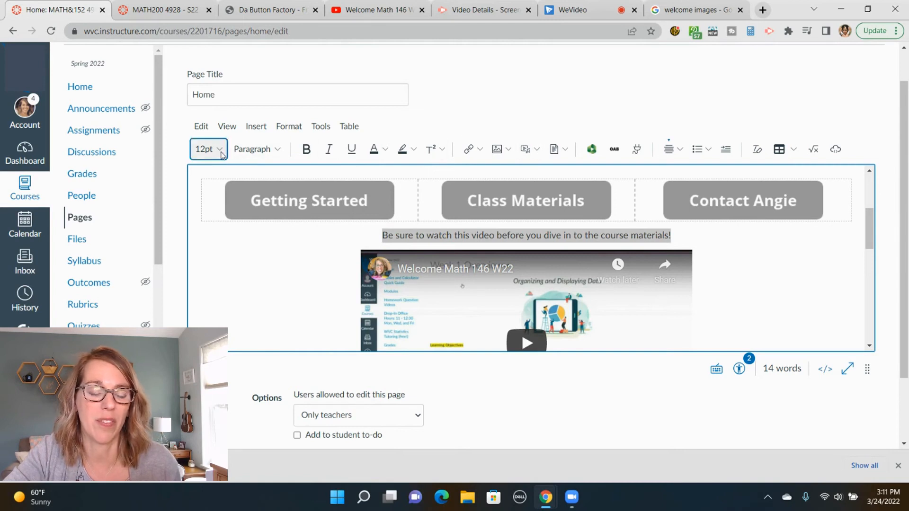
{"action": "left_click", "coordinate": [205, 149]}
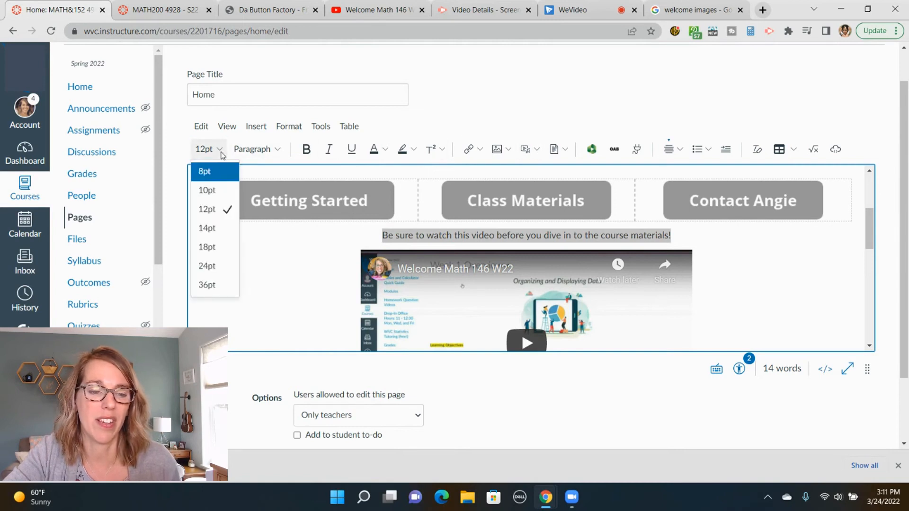
{"action": "left_click", "coordinate": [219, 263]}
{"action": "left_click", "coordinate": [767, 290]}
{"action": "right_click", "coordinate": [768, 288]}
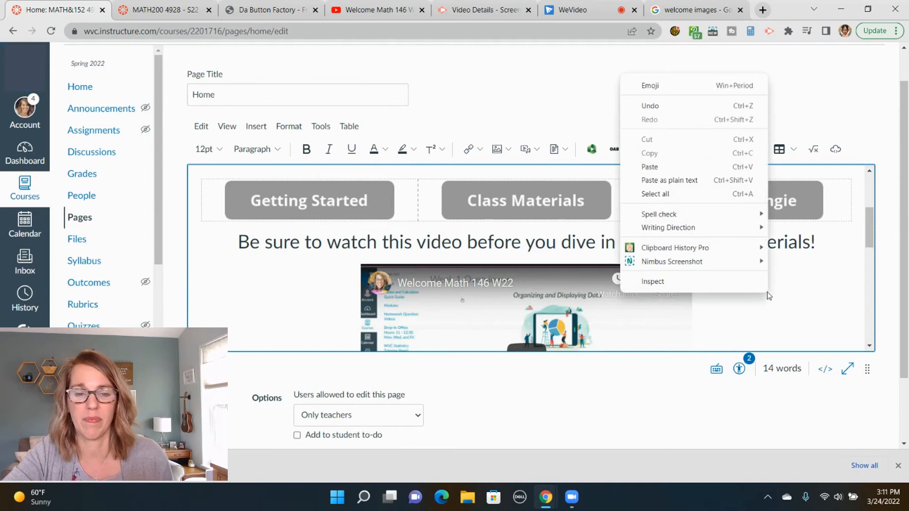
{"action": "left_click", "coordinate": [805, 295]}
Save the Home page and review the published buttons, sentence and embedded videos.
{"action": "scroll", "coordinate": [804, 293], "scroll_direction": "up", "scroll_amount": 1}
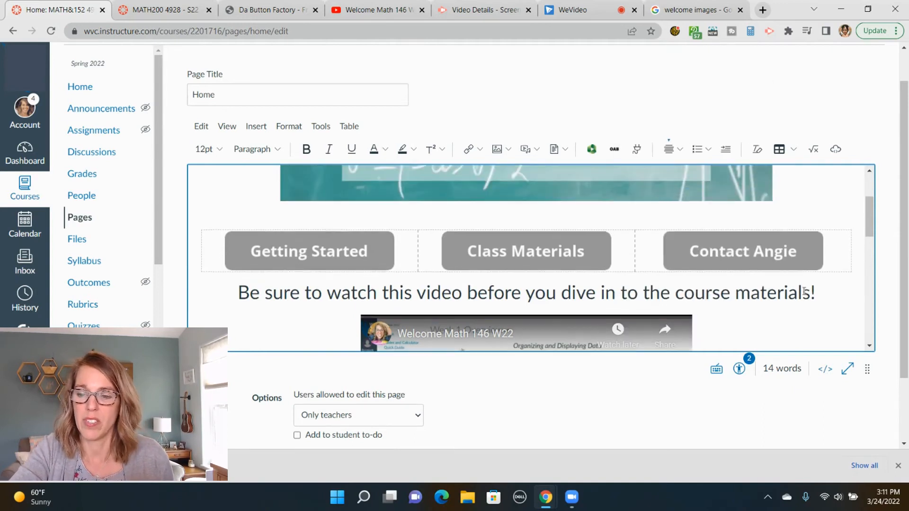
{"action": "scroll", "coordinate": [803, 291], "scroll_direction": "down", "scroll_amount": 5}
{"action": "scroll", "coordinate": [805, 291], "scroll_direction": "down", "scroll_amount": 2}
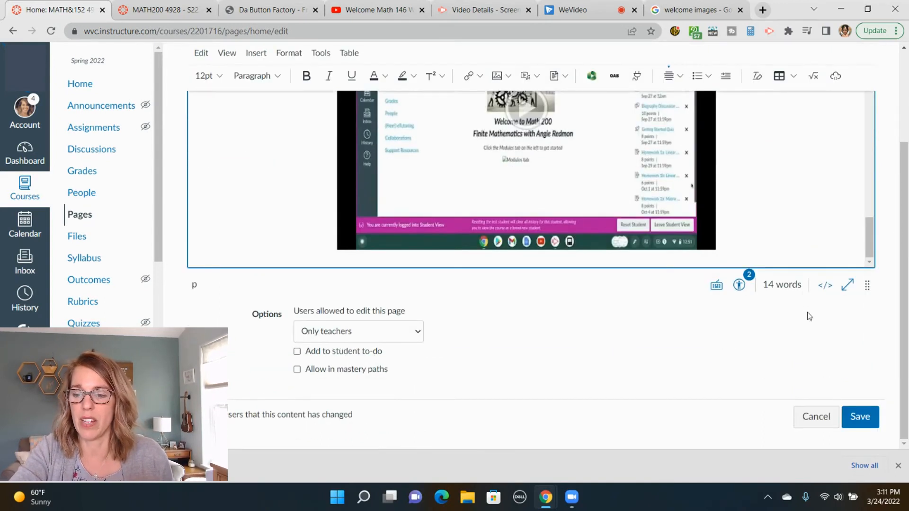
{"action": "left_click", "coordinate": [865, 419]}
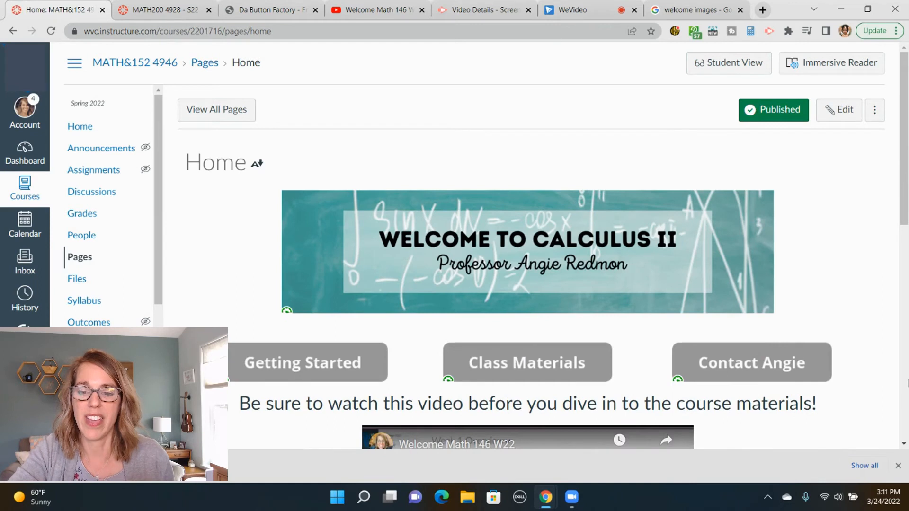
{"action": "scroll", "coordinate": [761, 343], "scroll_direction": "down", "scroll_amount": 10}
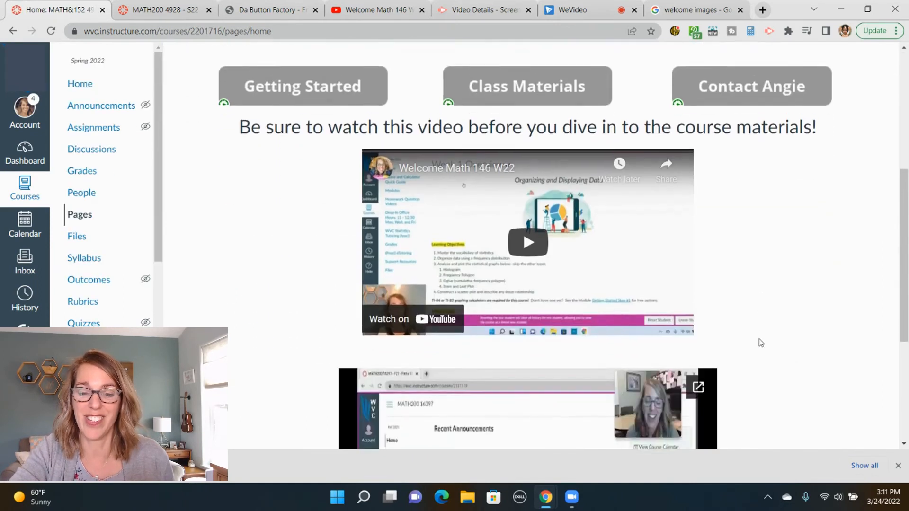
Set the Home page as the front page in the Calculus II course's list of pages.
{"action": "scroll", "coordinate": [761, 343], "scroll_direction": "up", "scroll_amount": 10}
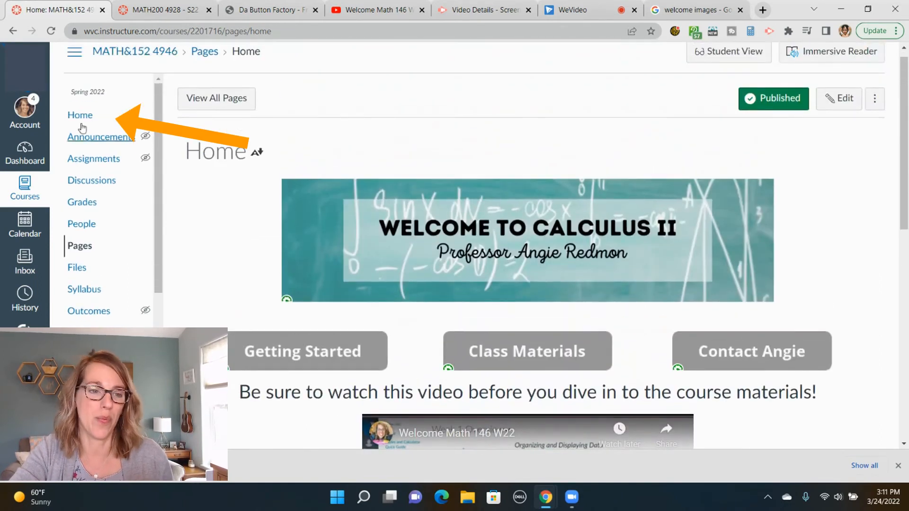
{"action": "left_click", "coordinate": [79, 124]}
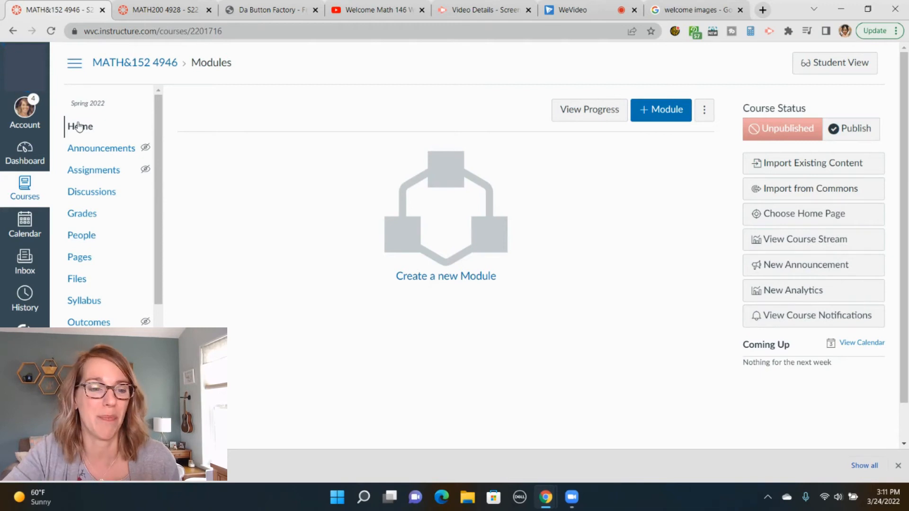
{"action": "left_click", "coordinate": [81, 260]}
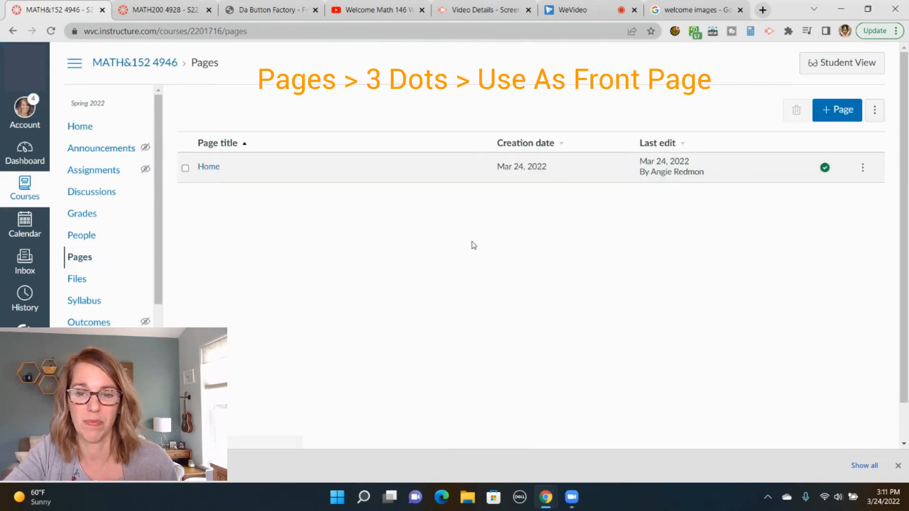
{"action": "left_click", "coordinate": [864, 170]}
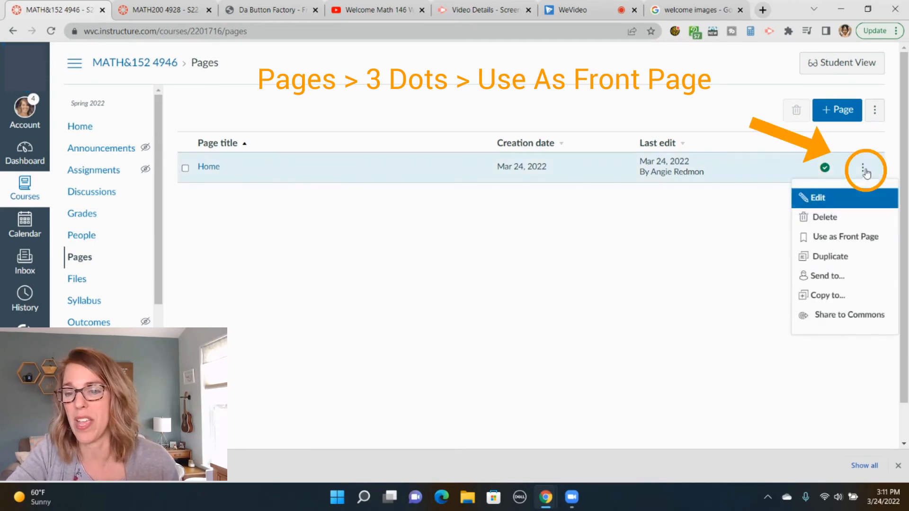
{"action": "left_click", "coordinate": [852, 241]}
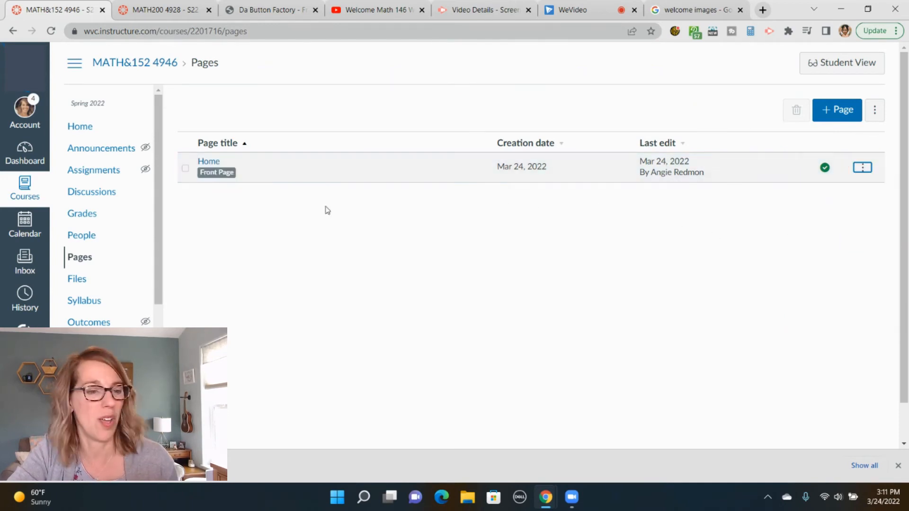
Choose Pages Front Page as what the course home page displays and save the choice.
{"action": "left_click", "coordinate": [80, 128]}
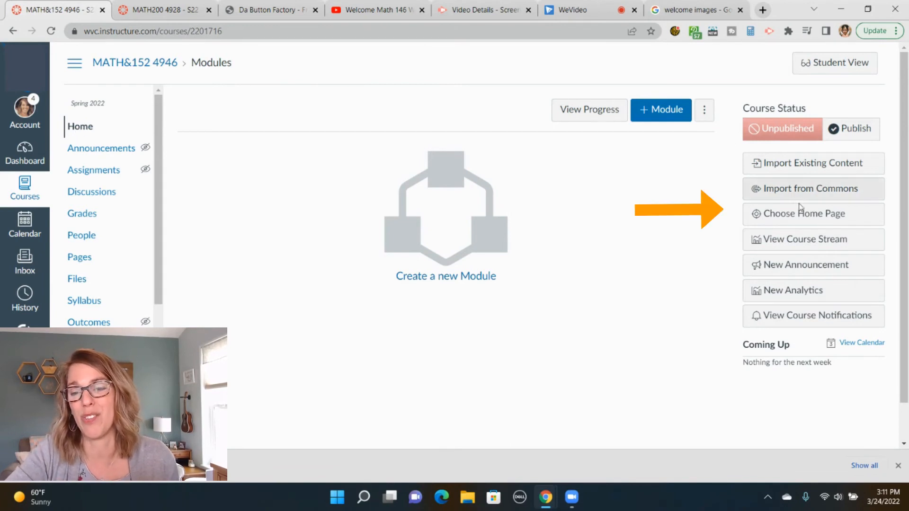
{"action": "left_click", "coordinate": [809, 216]}
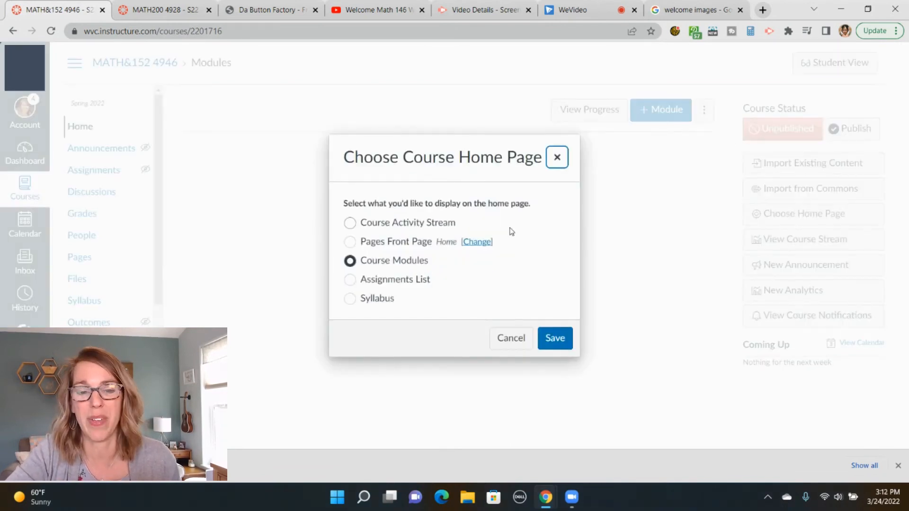
{"action": "left_click", "coordinate": [350, 242]}
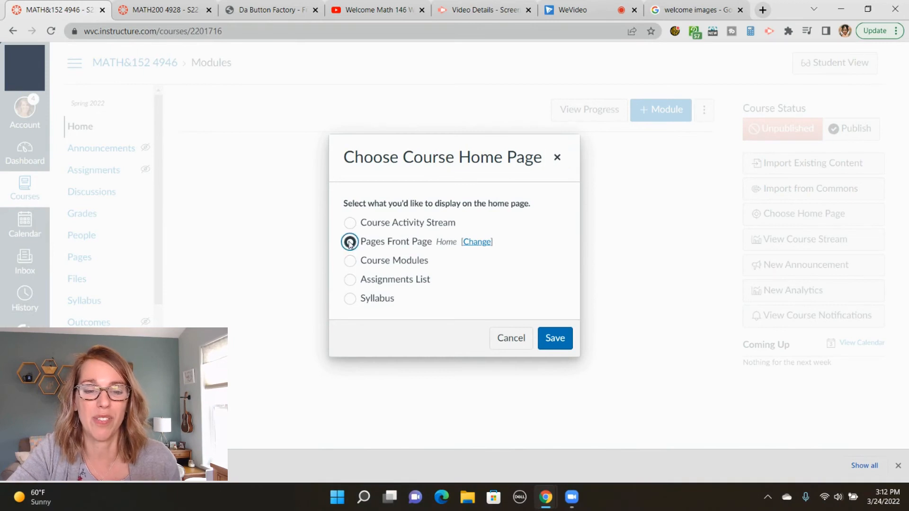
{"action": "left_click", "coordinate": [561, 339]}
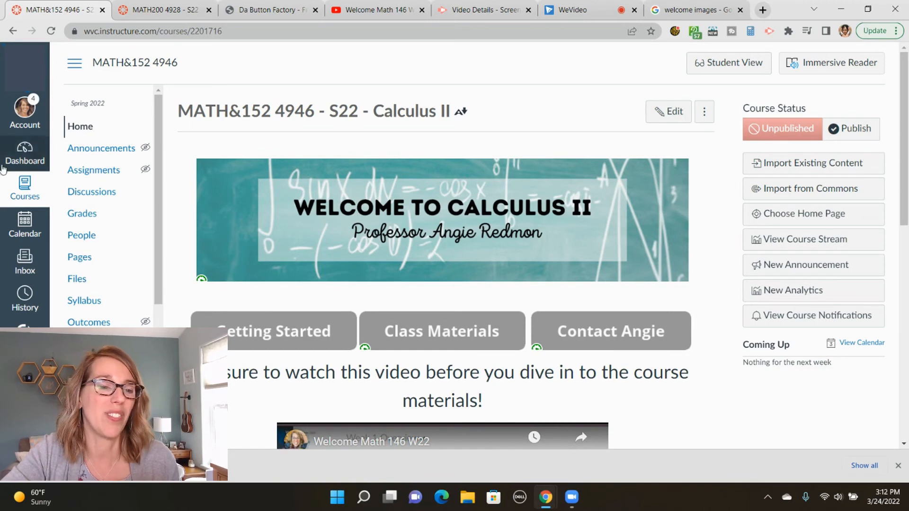
Go to the dashboard and reopen the Calculus II course to check the home page students land on.
{"action": "left_click", "coordinate": [25, 162]}
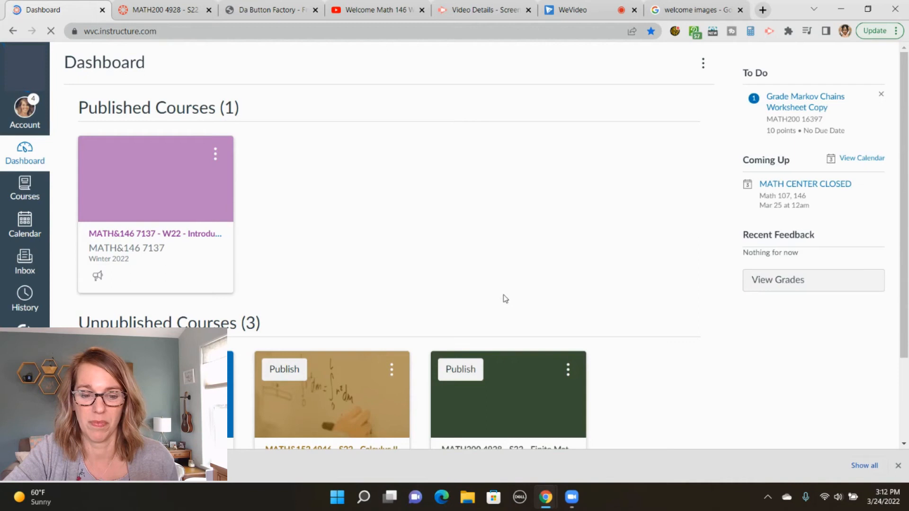
{"action": "scroll", "coordinate": [506, 299], "scroll_direction": "down", "scroll_amount": 2}
{"action": "left_click", "coordinate": [359, 297]}
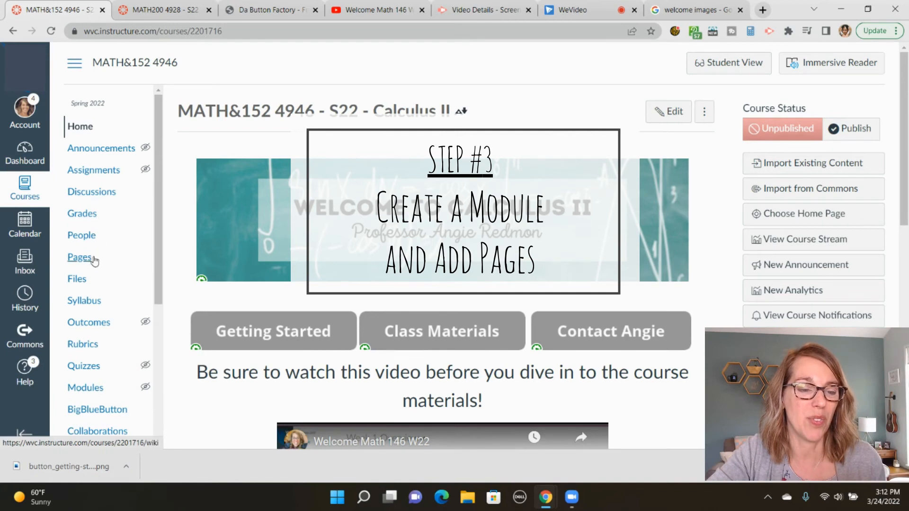
Create a module named "Getting Started" in the Calculus II course.
{"action": "left_click", "coordinate": [91, 392]}
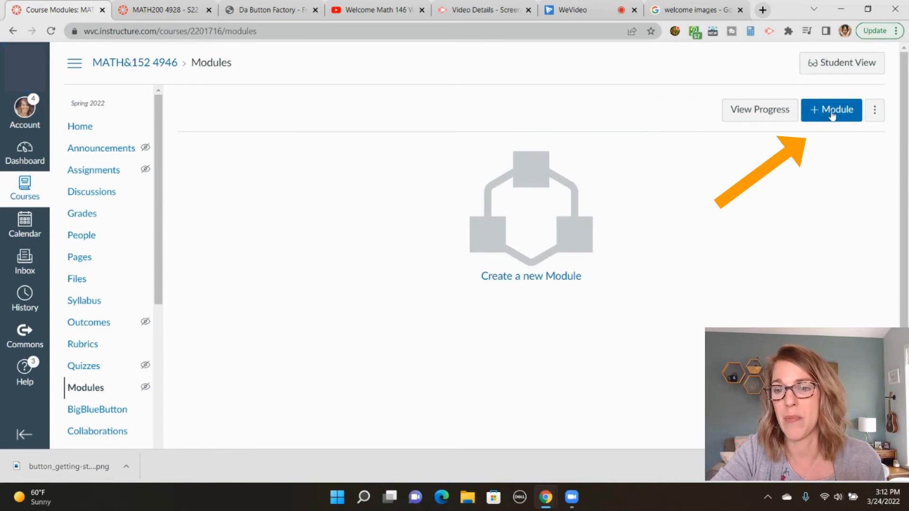
{"action": "left_click", "coordinate": [835, 110]}
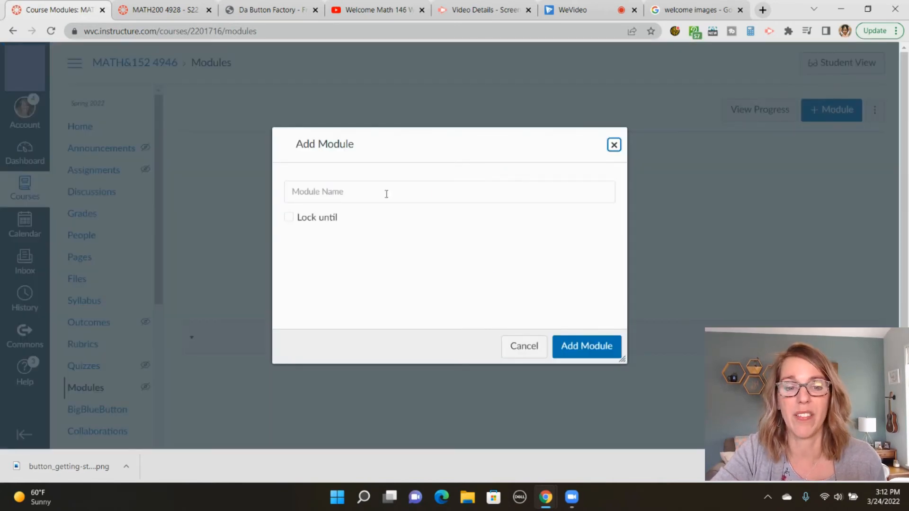
{"action": "left_click", "coordinate": [349, 202]}
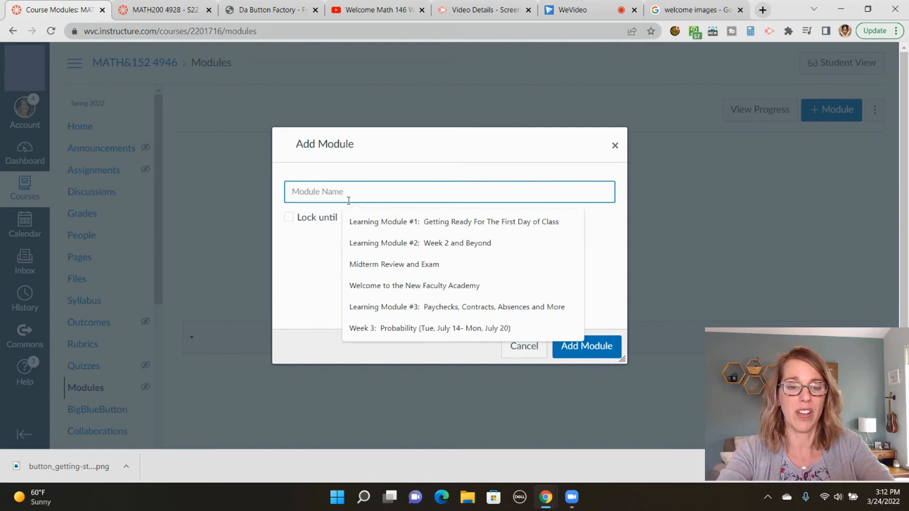
{"action": "type", "text": "Getting Sta"}
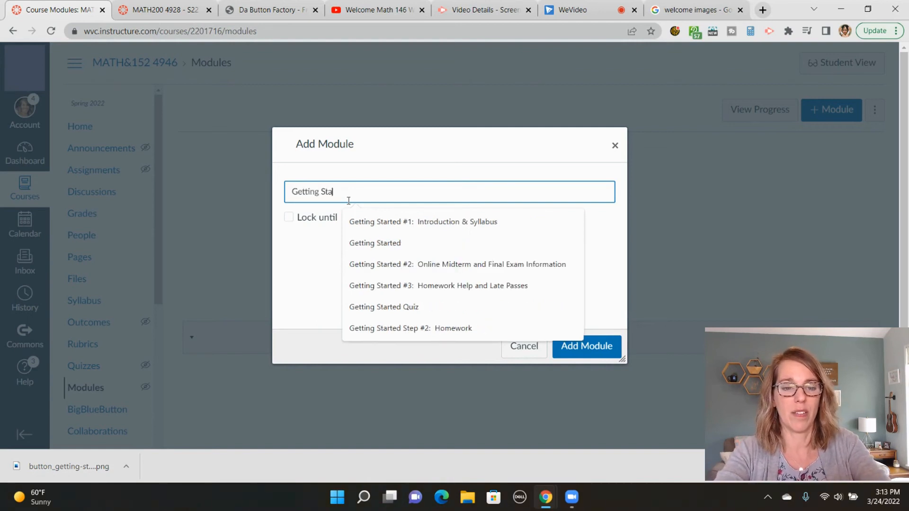
{"action": "left_click", "coordinate": [410, 248]}
{"action": "left_click", "coordinate": [587, 348]}
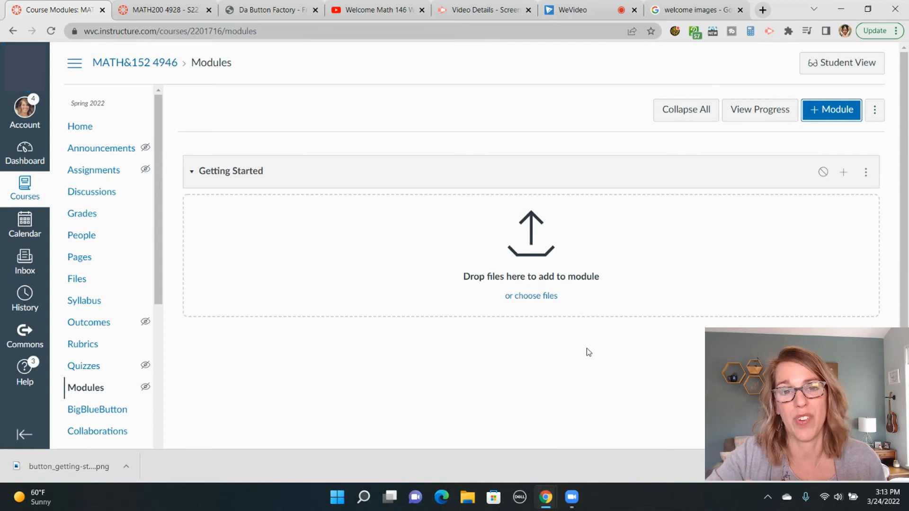
Open the modules of the MATH200 Finite Mathematics course in its own tab and return to the Calculus II modules.
{"action": "left_click", "coordinate": [172, 13]}
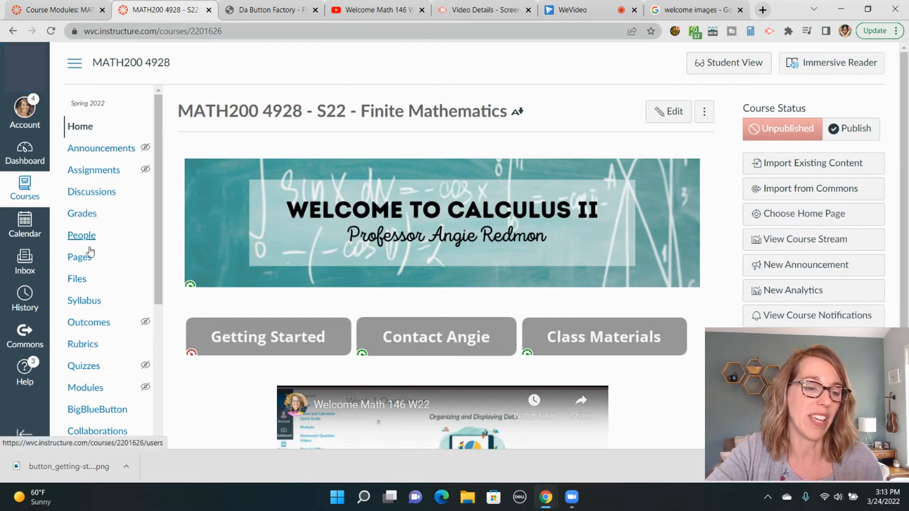
{"action": "left_click", "coordinate": [90, 388]}
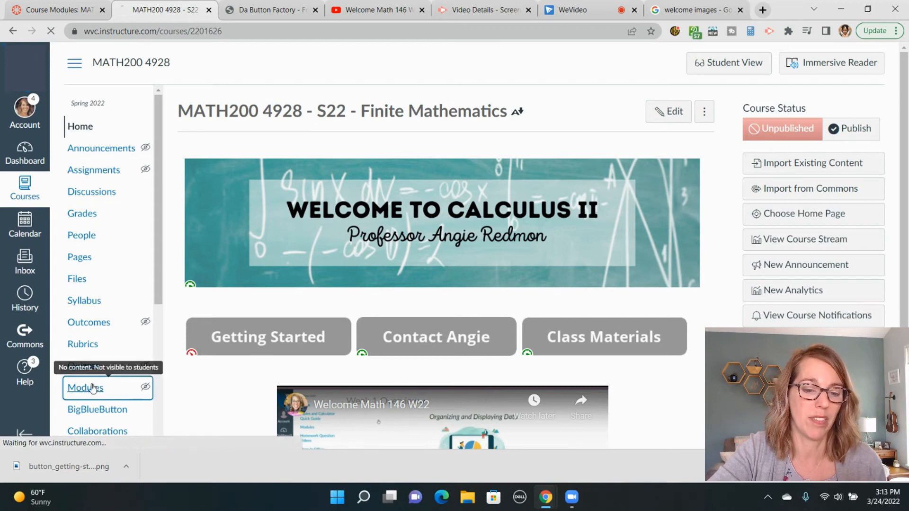
{"action": "left_click", "coordinate": [55, 14]}
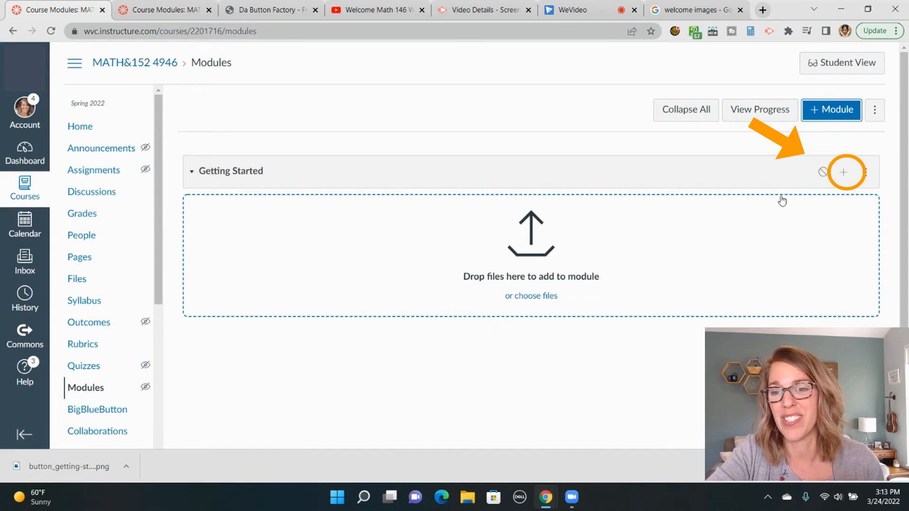
Add a new page named "Contact Me" to the Getting Started module, indented 1 level.
{"action": "left_click", "coordinate": [845, 174]}
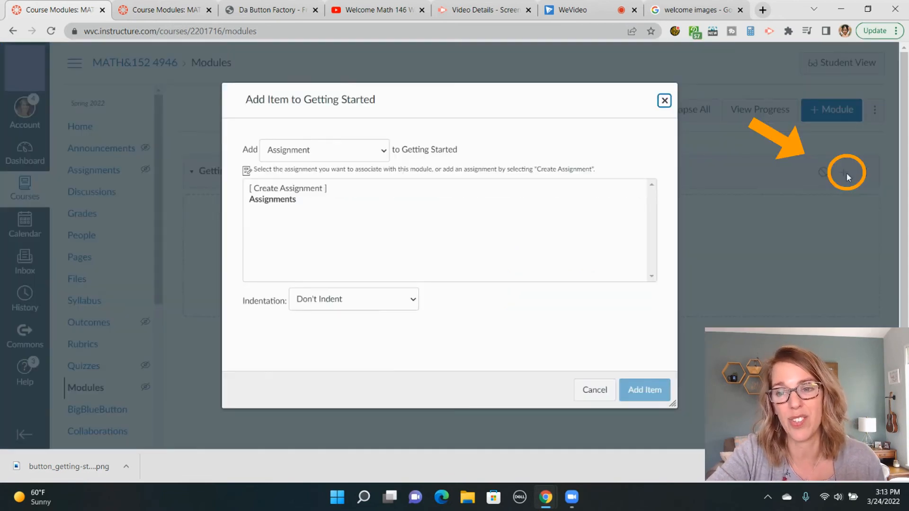
{"action": "left_click", "coordinate": [383, 152]}
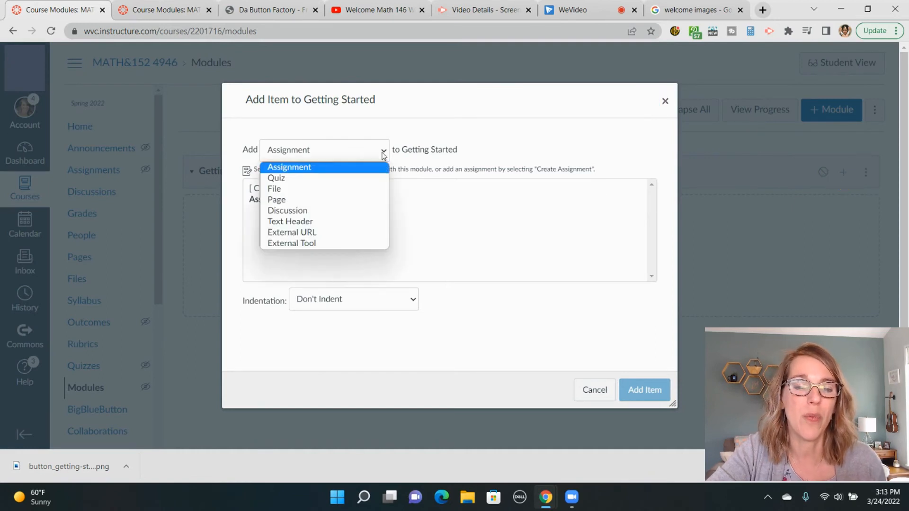
{"action": "left_click", "coordinate": [361, 199]}
{"action": "left_click", "coordinate": [277, 189]}
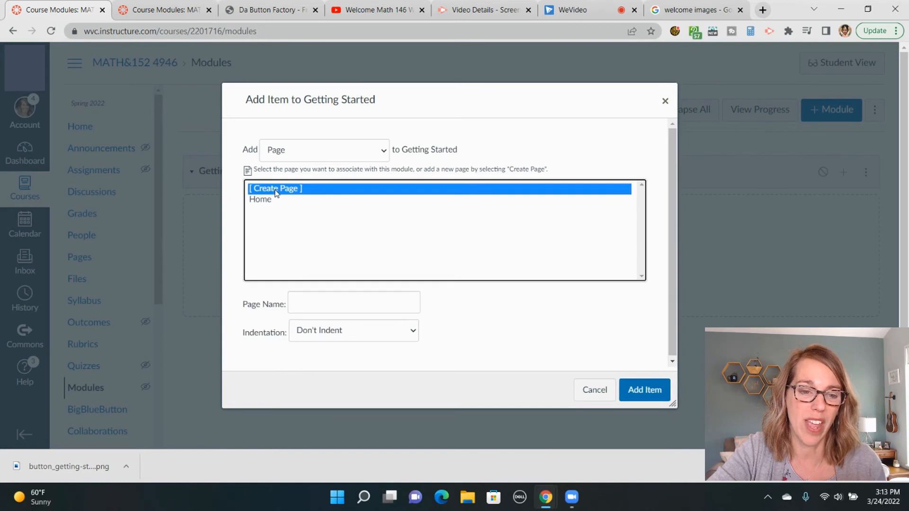
{"action": "left_click", "coordinate": [309, 303]}
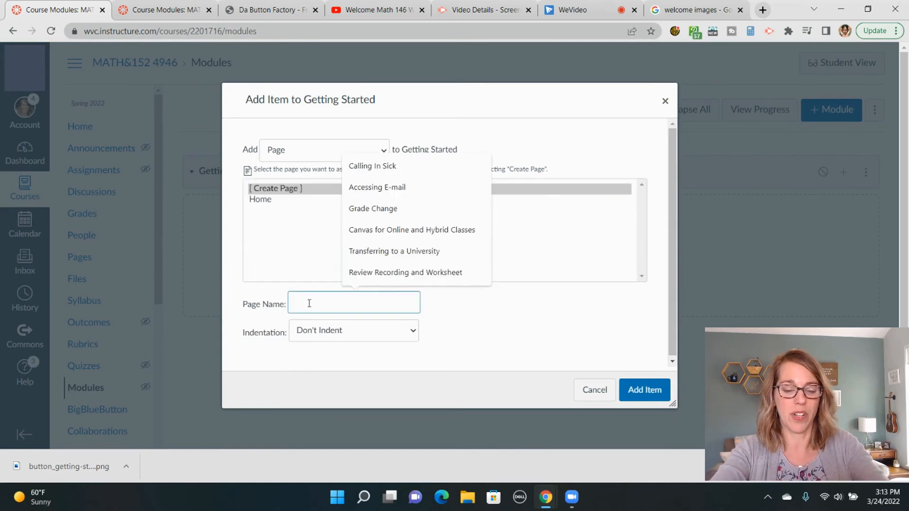
{"action": "type", "text": "Contact Me"}
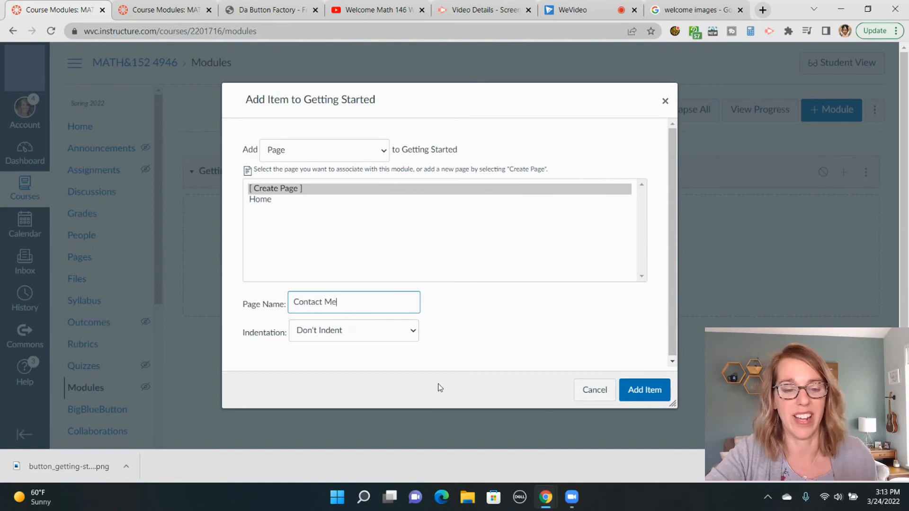
{"action": "left_click", "coordinate": [407, 332]}
{"action": "left_click", "coordinate": [408, 358]}
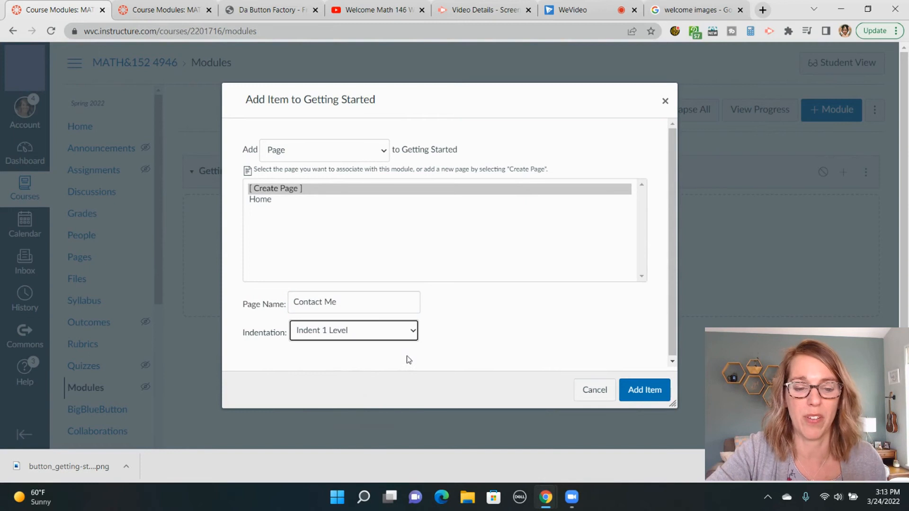
{"action": "left_click", "coordinate": [647, 398]}
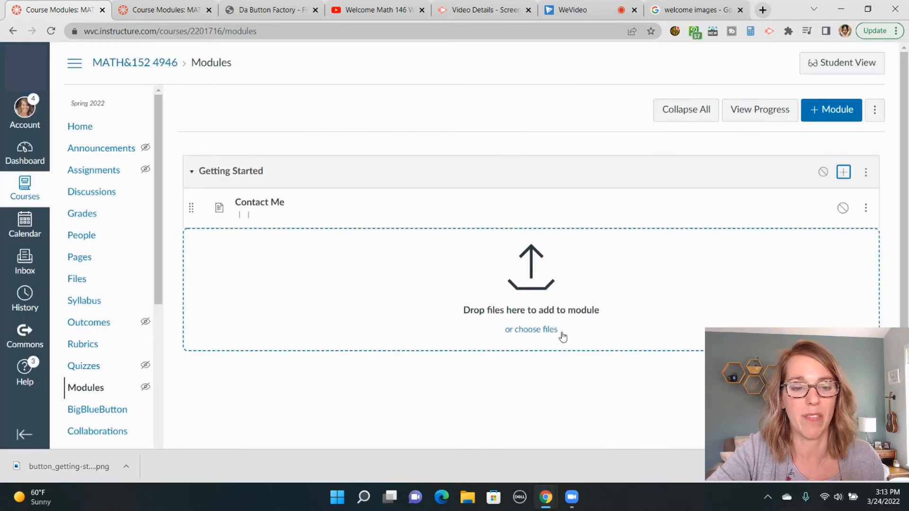
Open the Contact Me page for editing, then save and publish it with an empty body.
{"action": "left_click", "coordinate": [275, 209]}
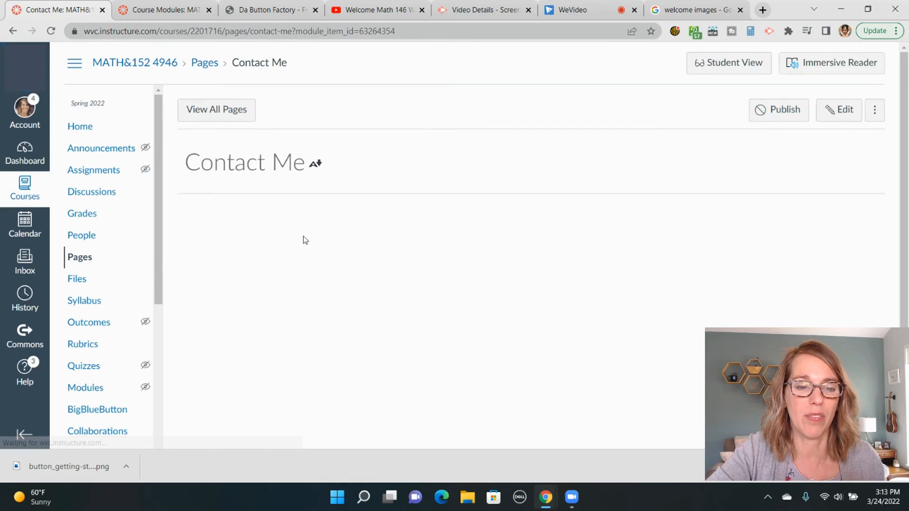
{"action": "left_click", "coordinate": [855, 119]}
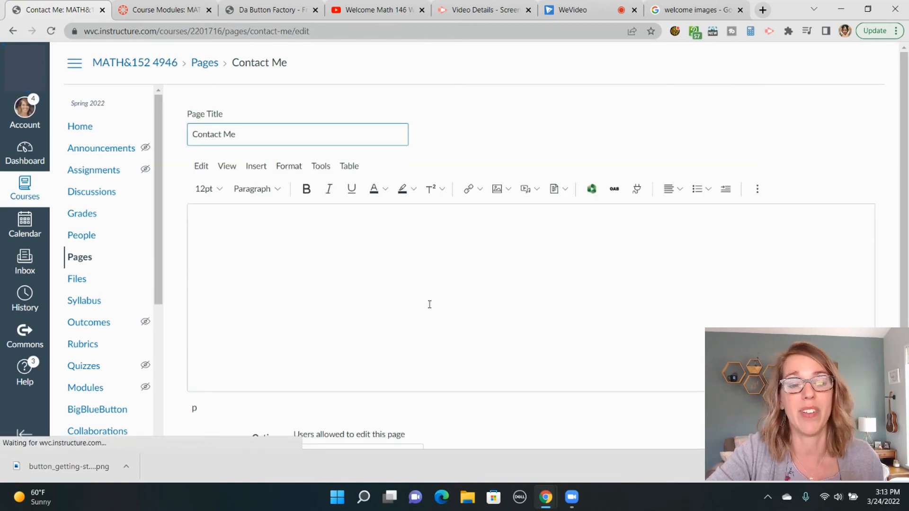
{"action": "left_click", "coordinate": [233, 245]}
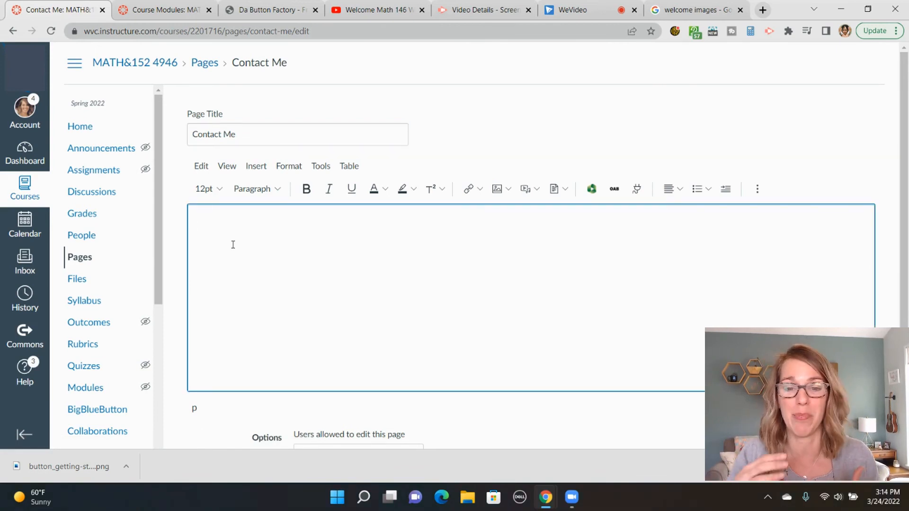
{"action": "left_click", "coordinate": [496, 189]}
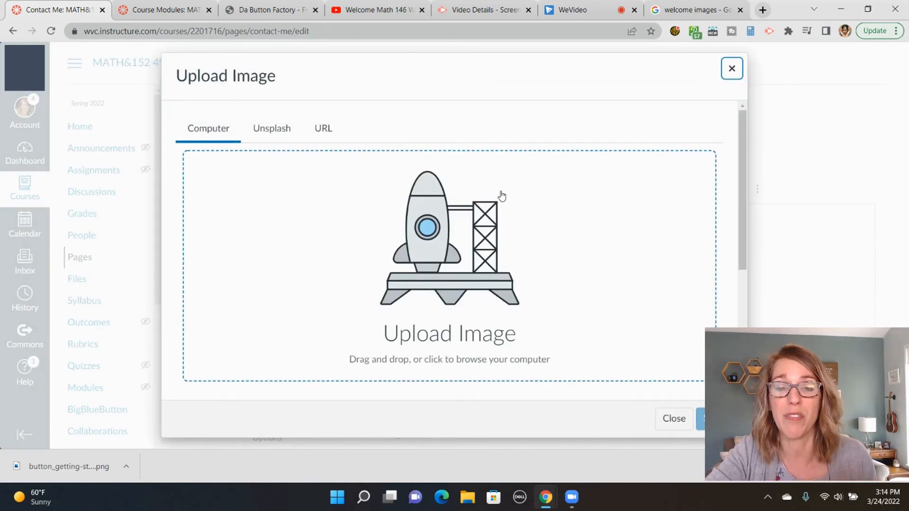
{"action": "left_click", "coordinate": [732, 69]}
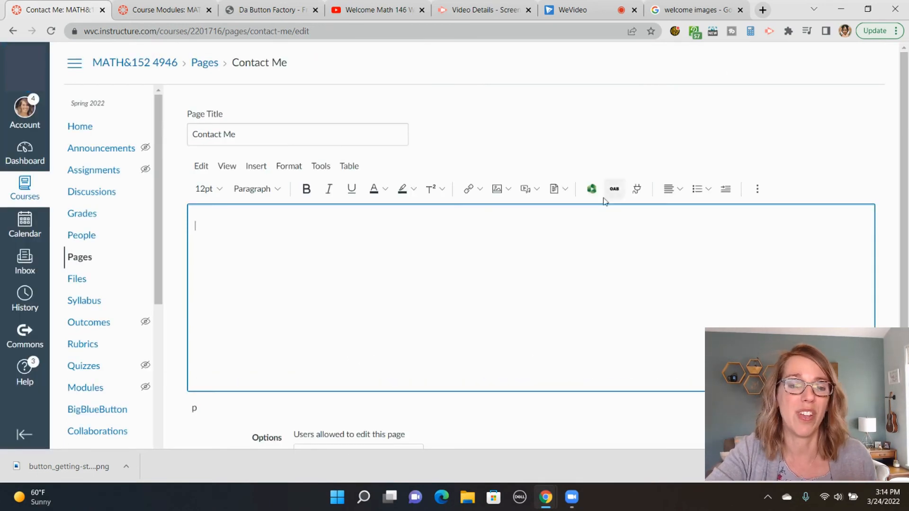
{"action": "scroll", "coordinate": [684, 298], "scroll_direction": "down", "scroll_amount": 2}
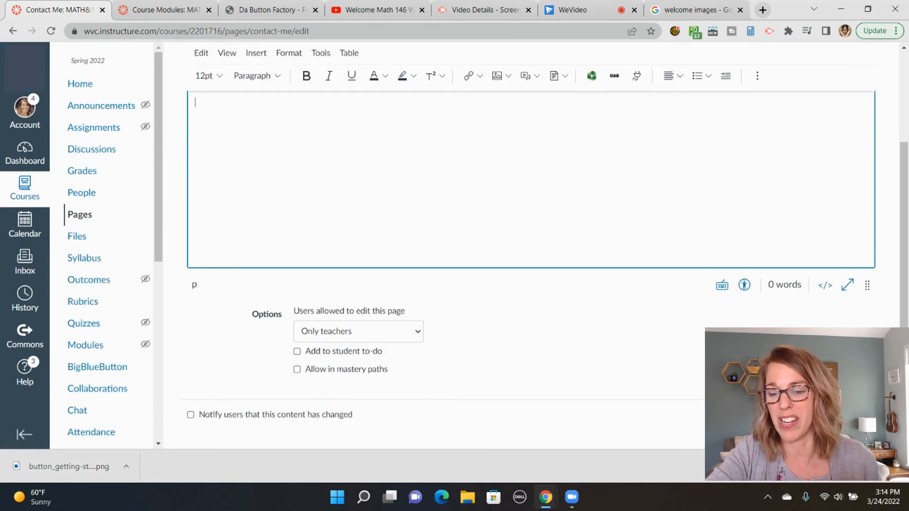
{"action": "left_click", "coordinate": [858, 415]}
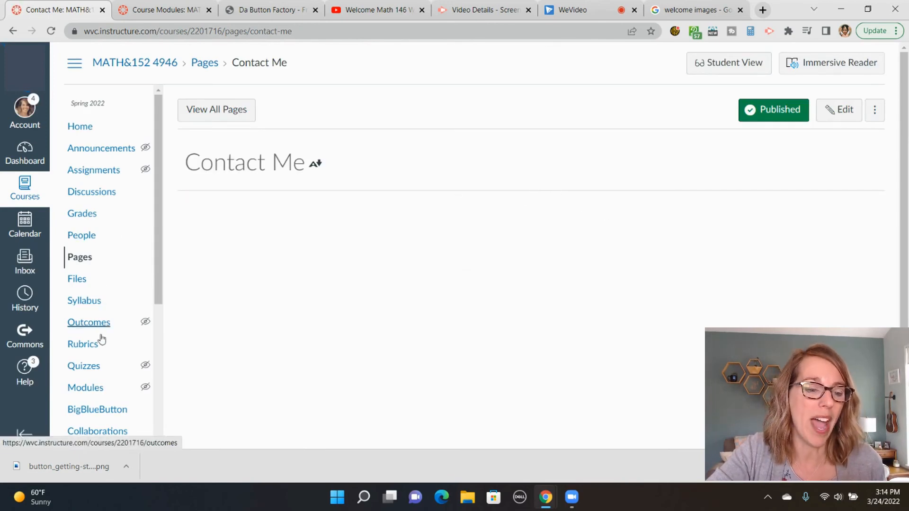
Add a new page named "Class Materials" to the Getting Started module, indented 1 level.
{"action": "left_click", "coordinate": [97, 389]}
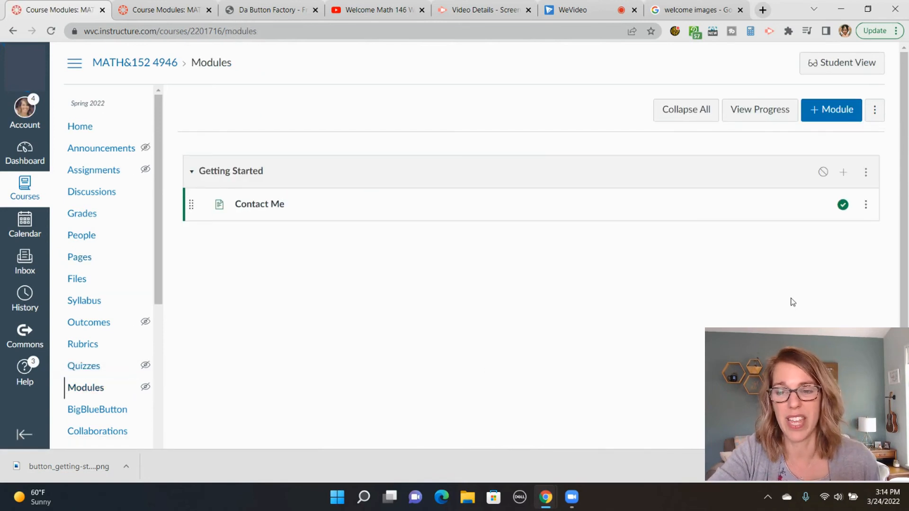
{"action": "left_click", "coordinate": [845, 172]}
{"action": "left_click", "coordinate": [384, 151]}
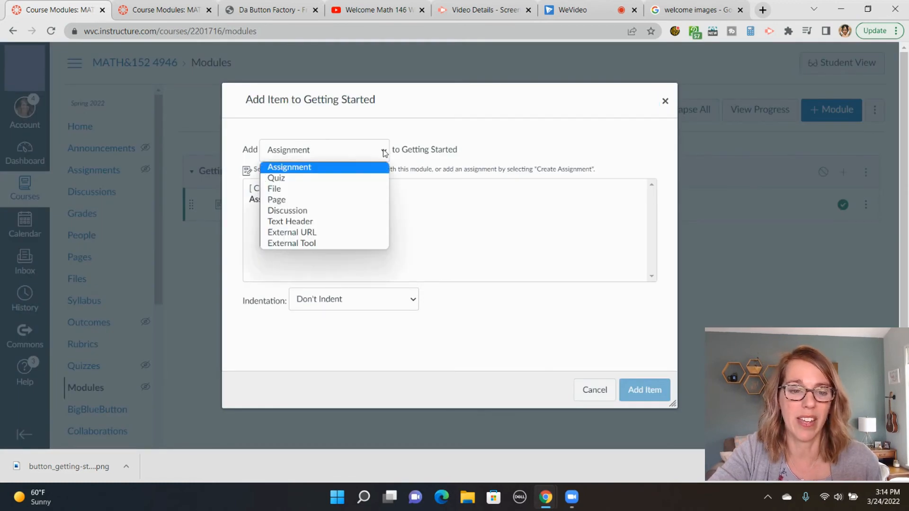
{"action": "left_click", "coordinate": [348, 200]}
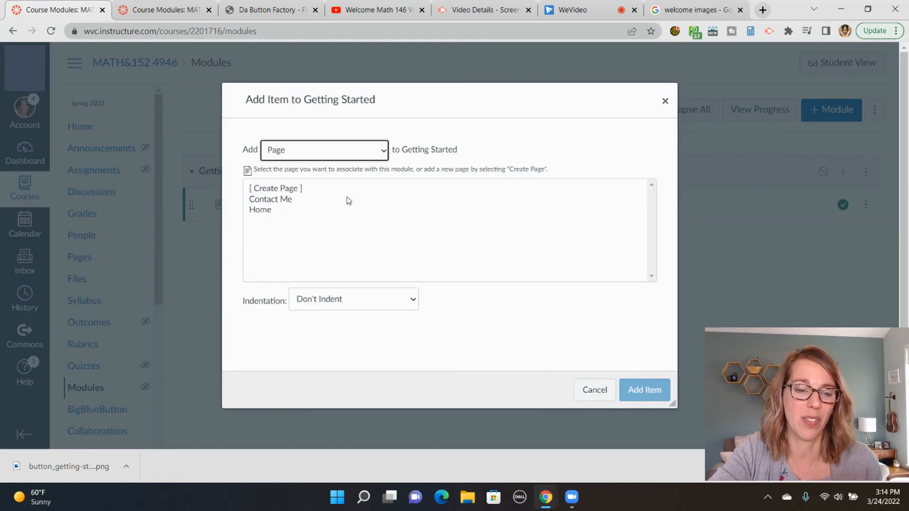
{"action": "left_click", "coordinate": [282, 187]}
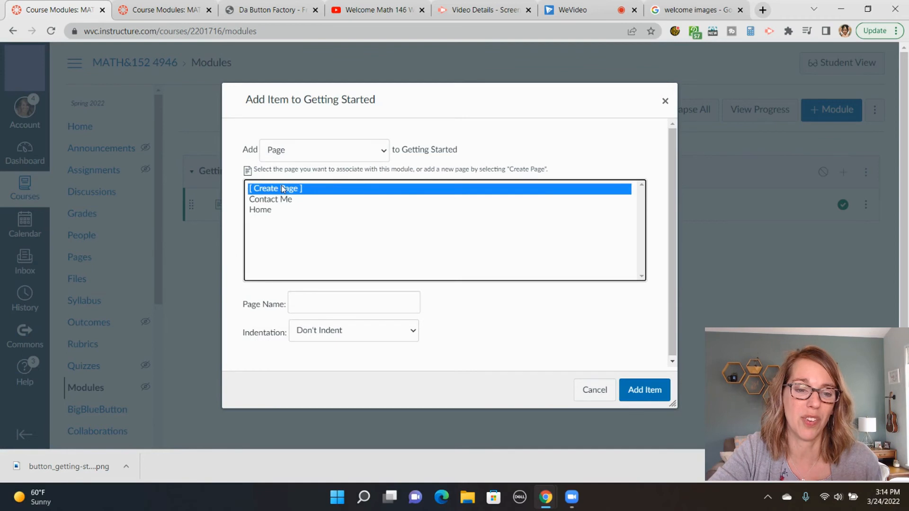
{"action": "left_click", "coordinate": [305, 299]}
{"action": "type", "text": "Class Materials"}
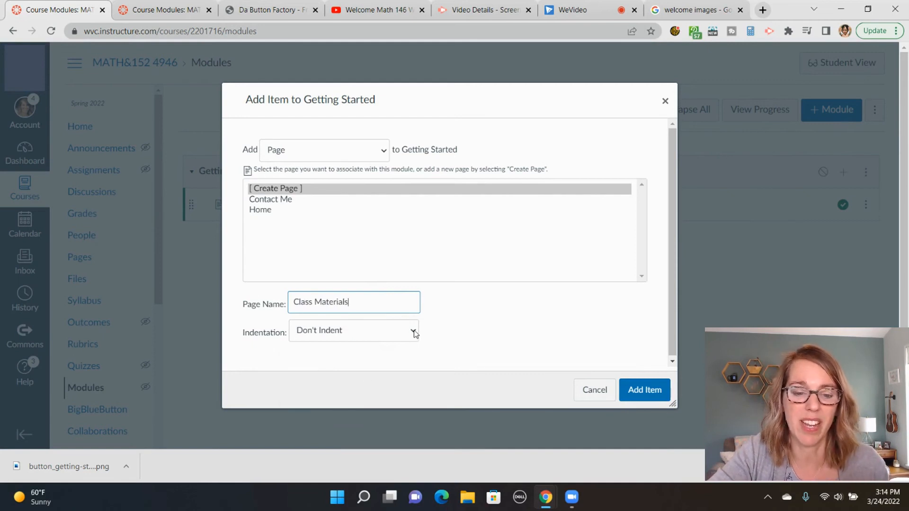
{"action": "left_click", "coordinate": [414, 334]}
{"action": "left_click", "coordinate": [402, 354]}
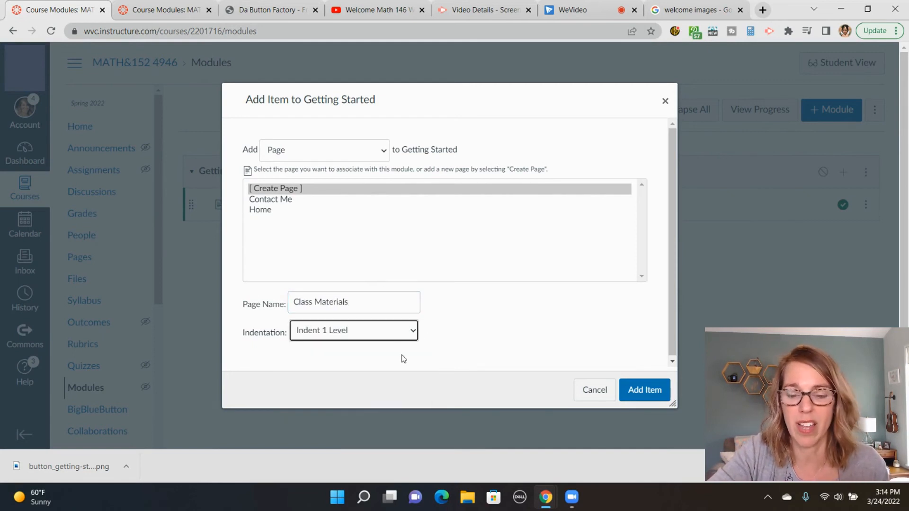
{"action": "left_click", "coordinate": [635, 388]}
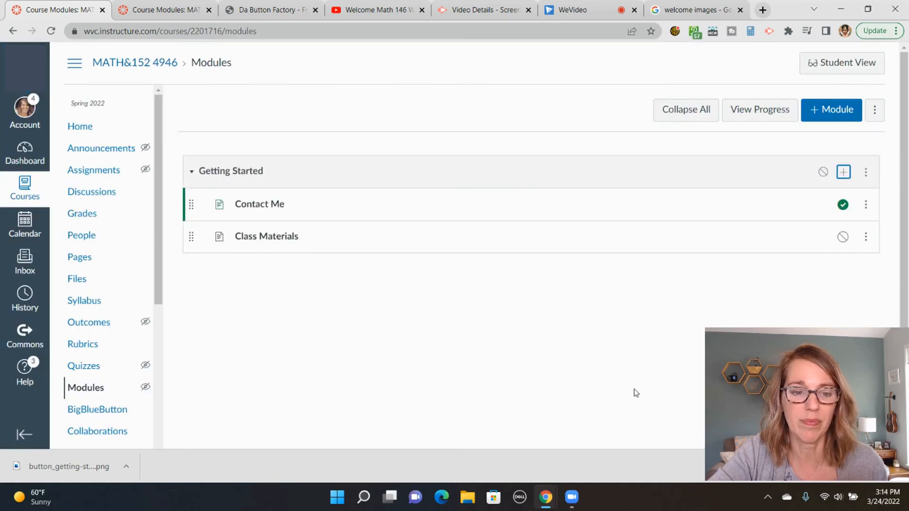
Publish the empty Class Materials page and return to the course modules.
{"action": "left_click", "coordinate": [274, 239]}
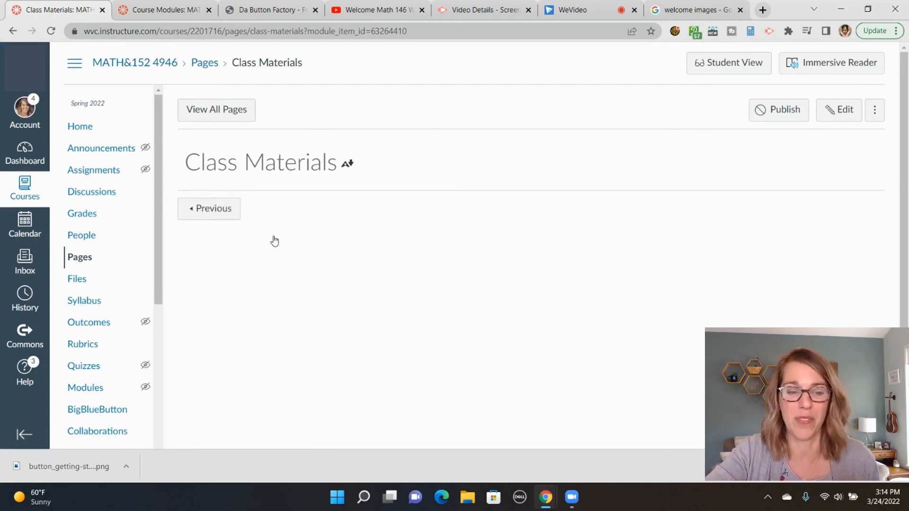
{"action": "left_click", "coordinate": [758, 110]}
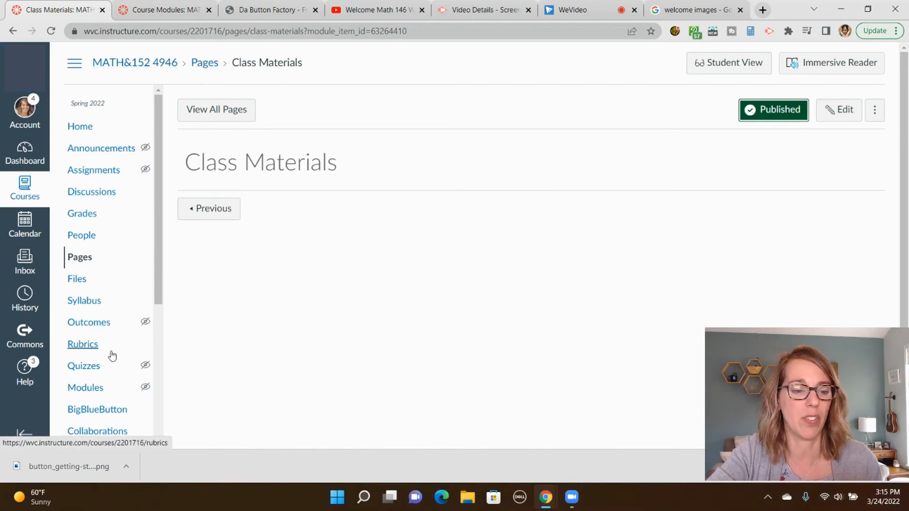
{"action": "left_click", "coordinate": [95, 389]}
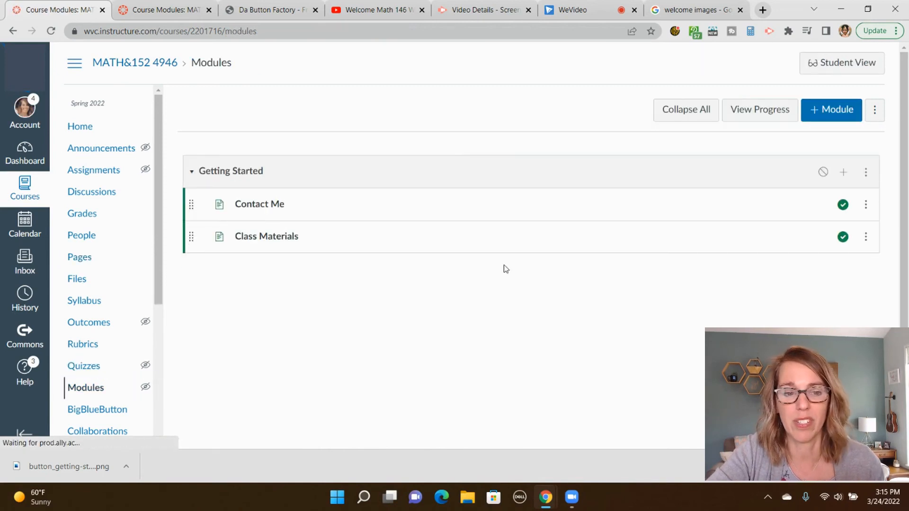
Upload the downloaded file "SYLLABUS Math 152 Sp 2022" into the course files folder as a Getting Started module item, indented 1 level.
{"action": "left_click", "coordinate": [843, 174]}
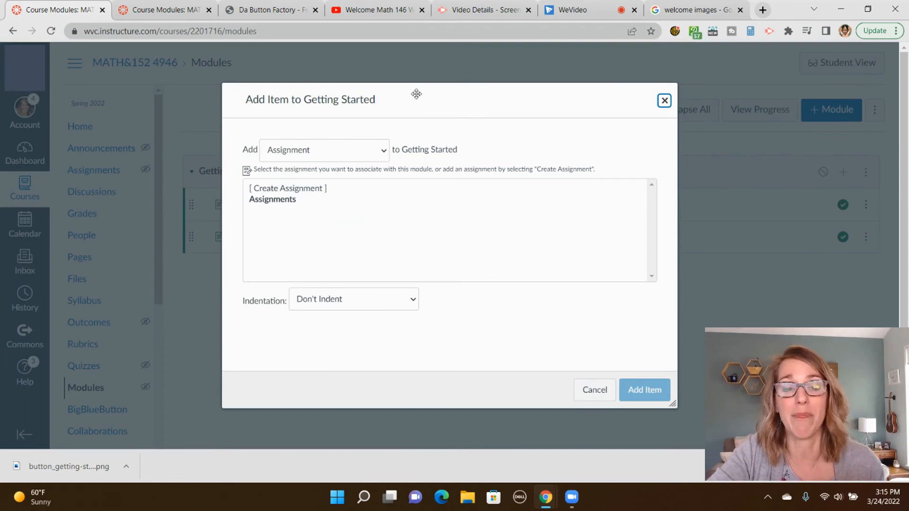
{"action": "left_click", "coordinate": [384, 152]}
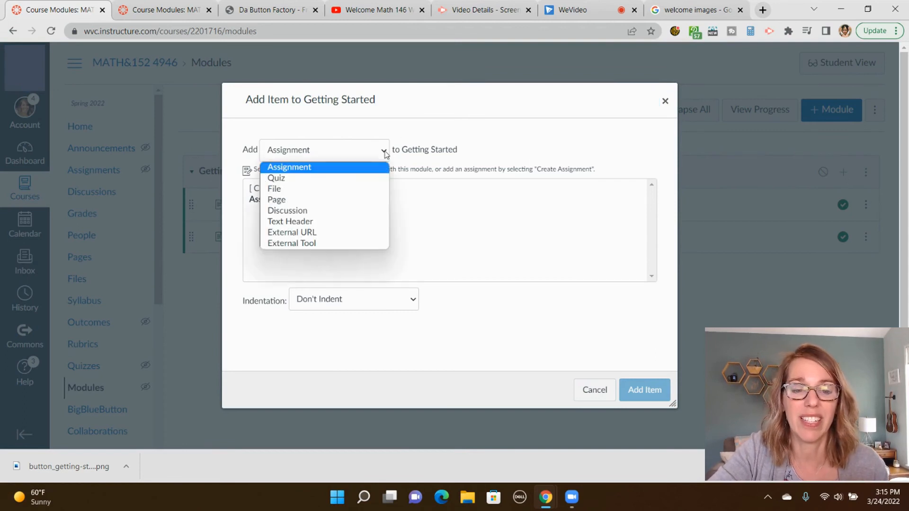
{"action": "left_click", "coordinate": [356, 190]}
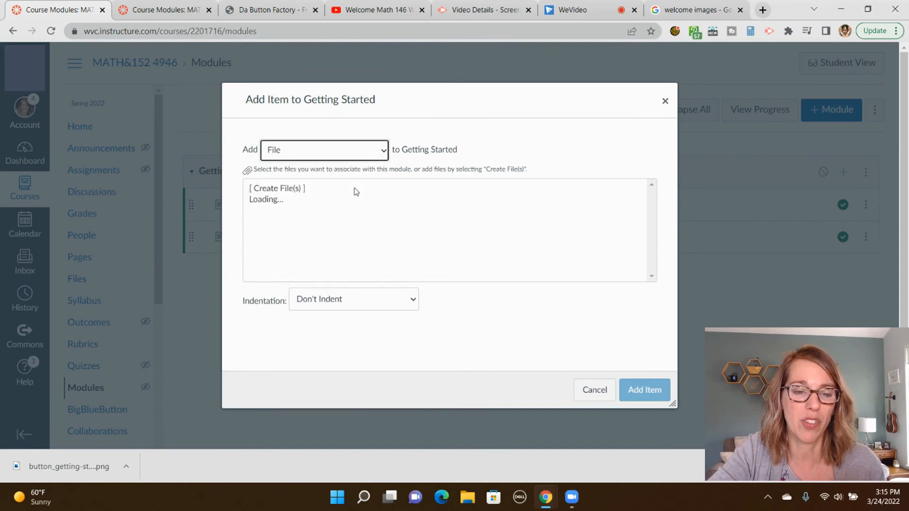
{"action": "left_click", "coordinate": [286, 189]}
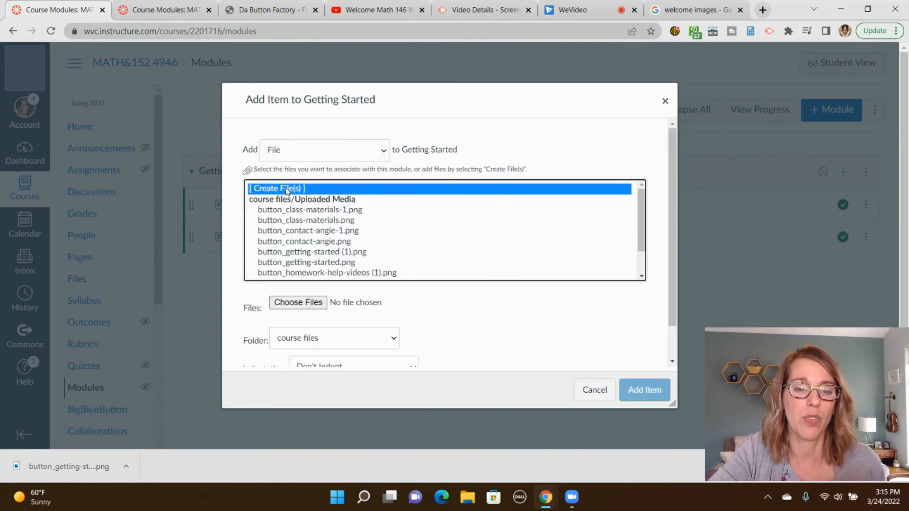
{"action": "left_click", "coordinate": [304, 307]}
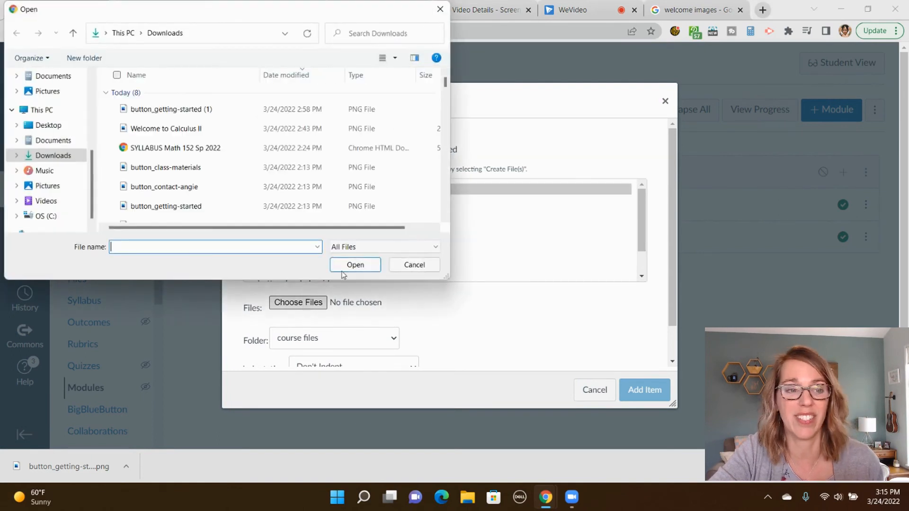
{"action": "left_click", "coordinate": [215, 150]}
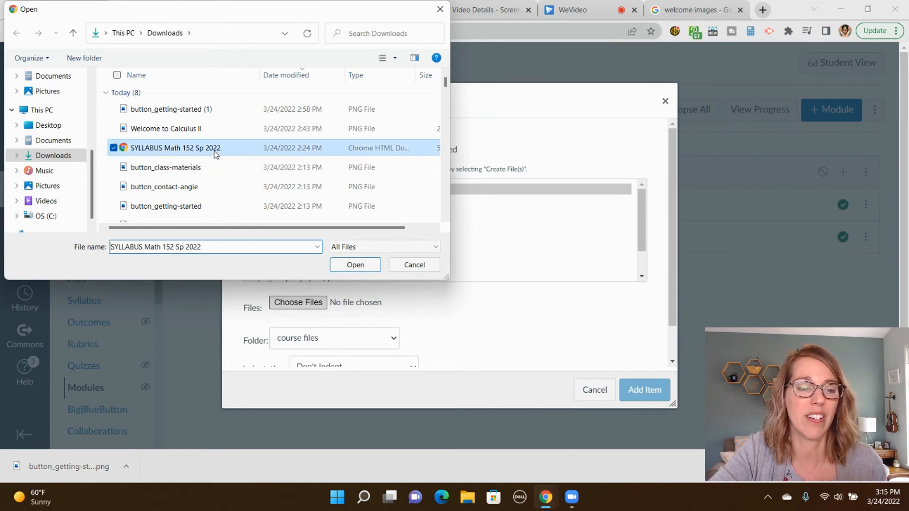
{"action": "left_click", "coordinate": [365, 266]}
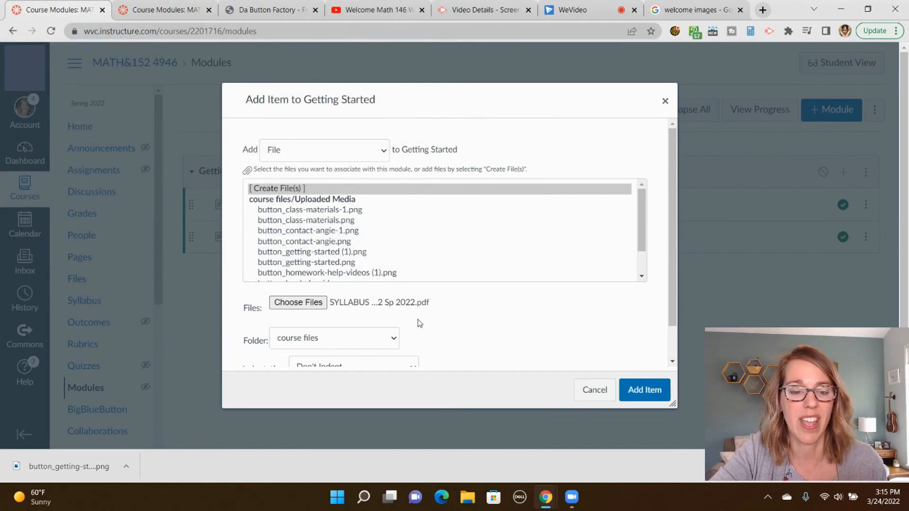
{"action": "scroll", "coordinate": [419, 324], "scroll_direction": "down", "scroll_amount": 1}
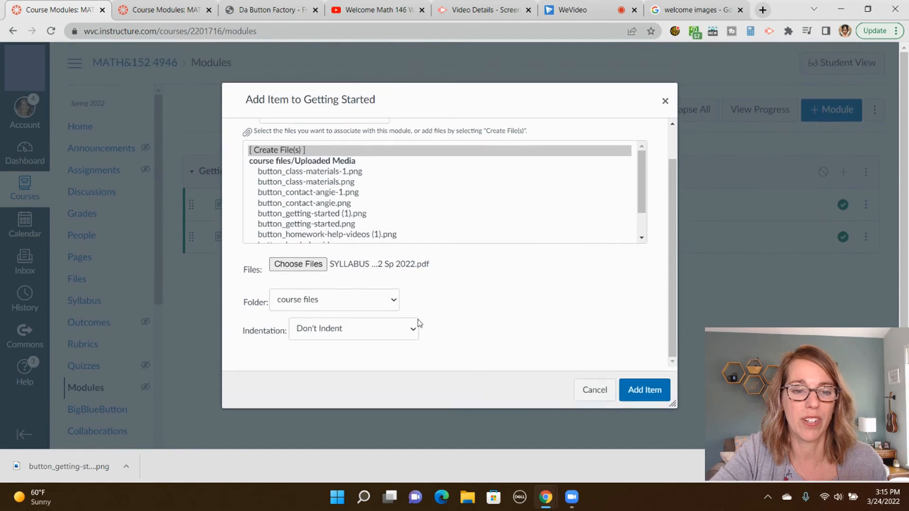
{"action": "scroll", "coordinate": [426, 299], "scroll_direction": "down", "scroll_amount": 1}
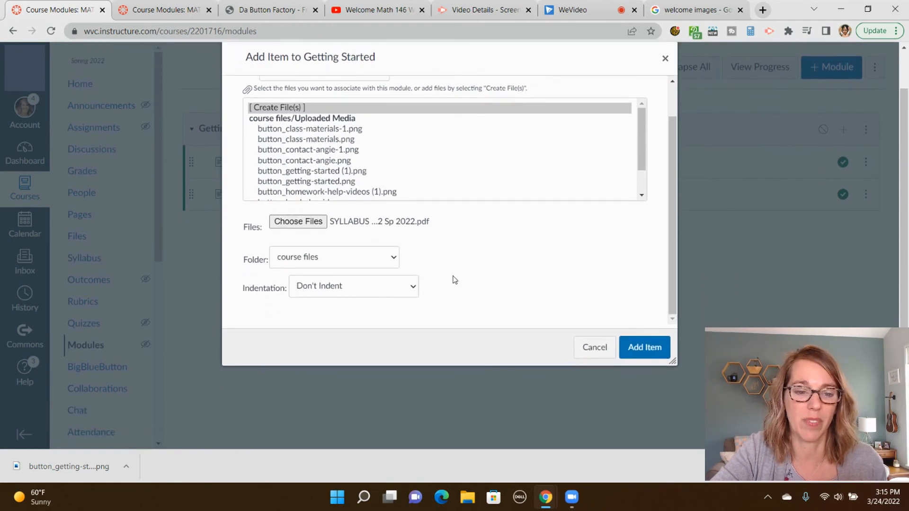
{"action": "left_click", "coordinate": [414, 287]}
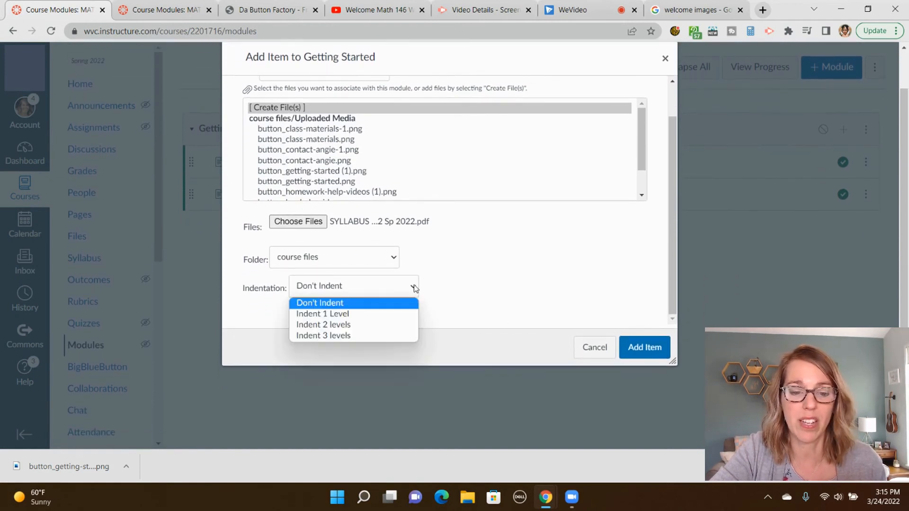
{"action": "left_click", "coordinate": [405, 314]}
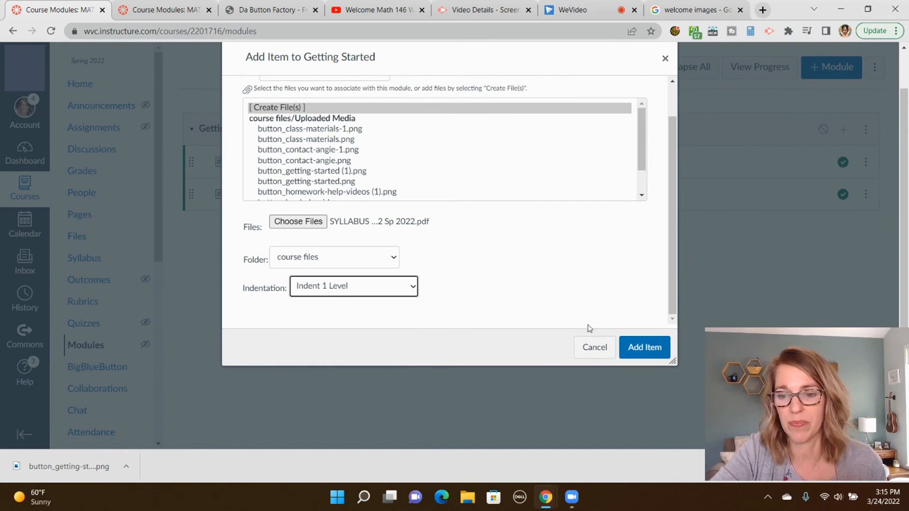
{"action": "left_click", "coordinate": [632, 349]}
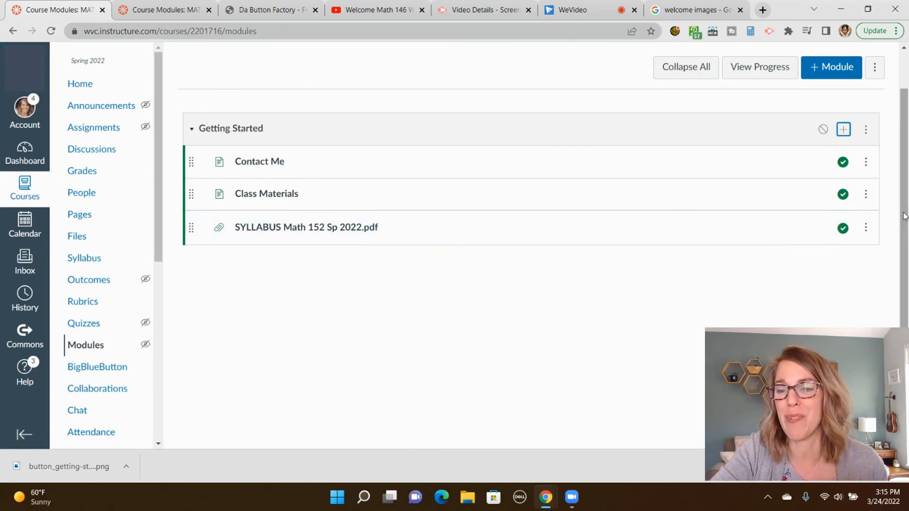
Shorten the syllabus file item's title to "SYLLABUS" and publish the Getting Started module.
{"action": "left_click", "coordinate": [866, 228]}
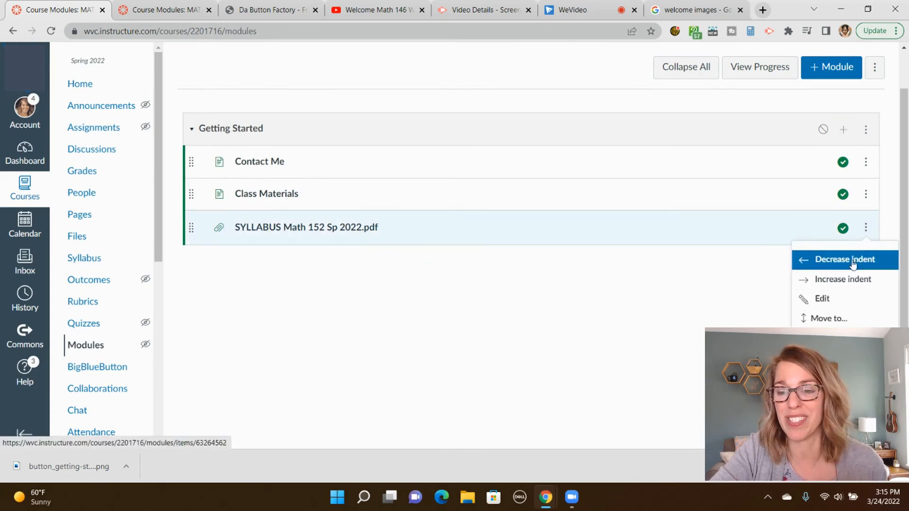
{"action": "left_click", "coordinate": [838, 300]}
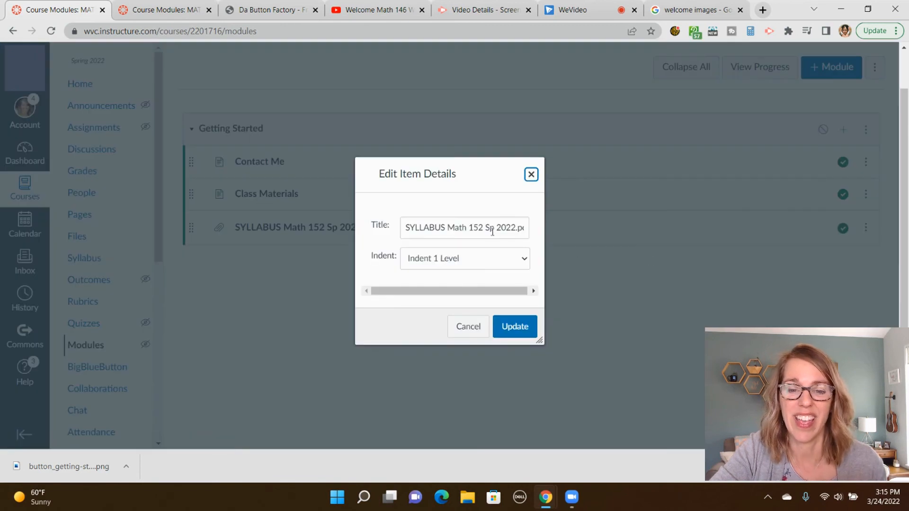
{"action": "left_click_drag", "start_coordinate": [447, 228], "coordinate": [544, 230]}
{"action": "key", "text": "BackSpace"}
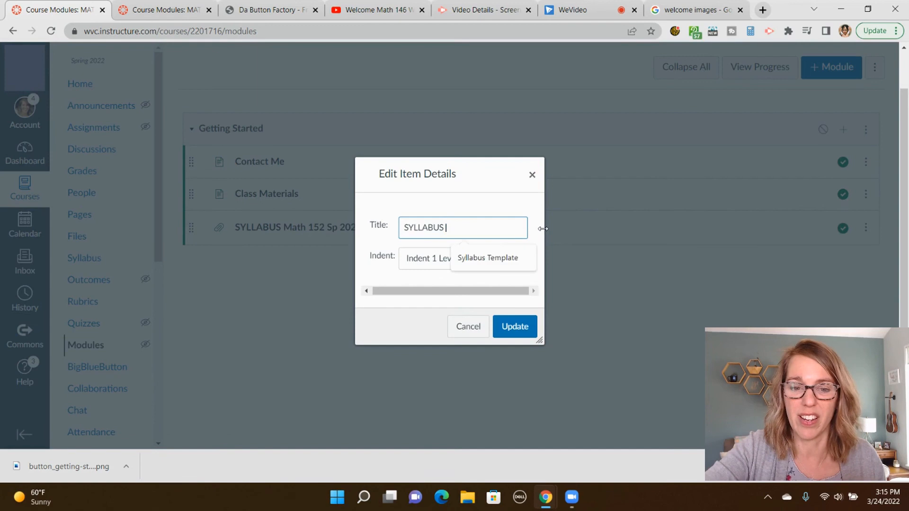
{"action": "left_click", "coordinate": [515, 331]}
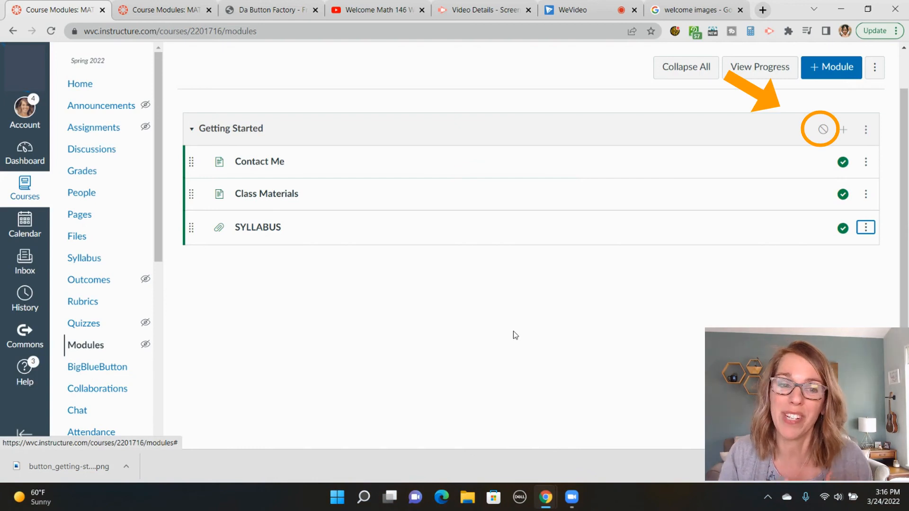
{"action": "left_click", "coordinate": [825, 132]}
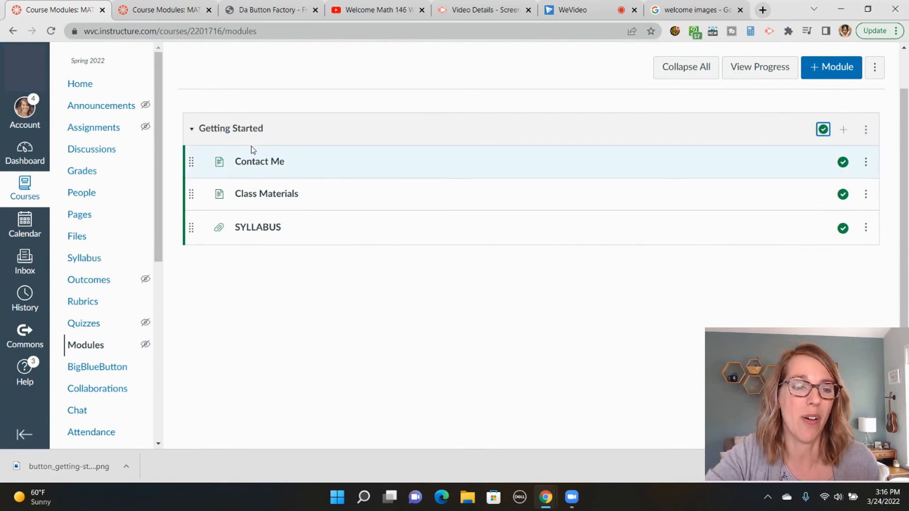
Edit the course Home page and link the Getting Started button image to the Getting Started module.
{"action": "left_click", "coordinate": [92, 88]}
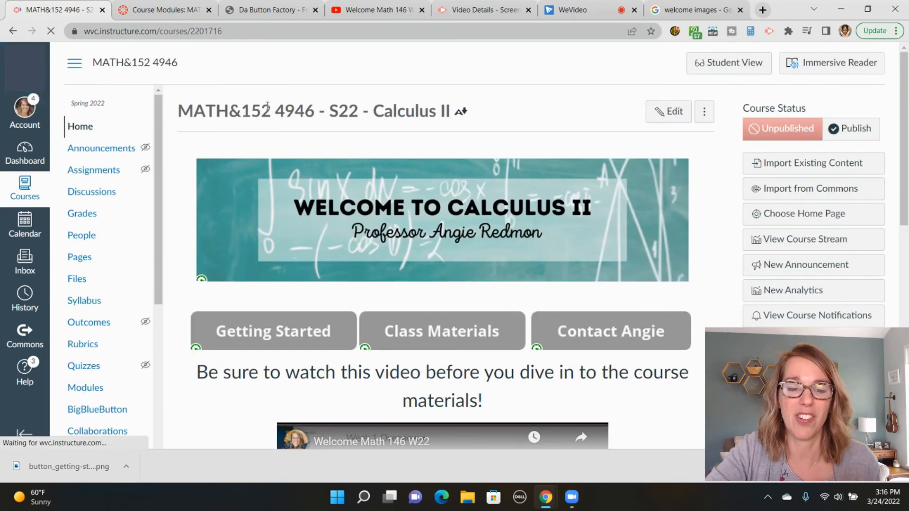
{"action": "left_click", "coordinate": [674, 113]}
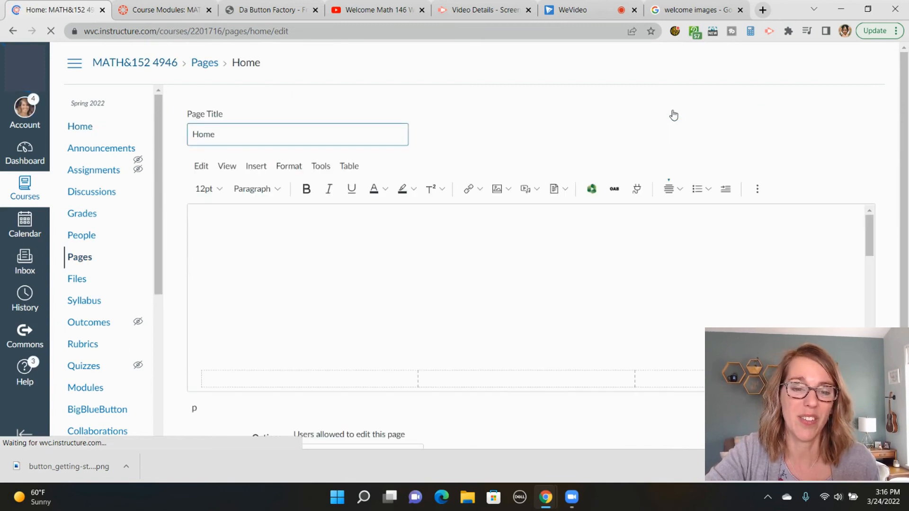
{"action": "scroll", "coordinate": [808, 254], "scroll_direction": "down", "scroll_amount": 2}
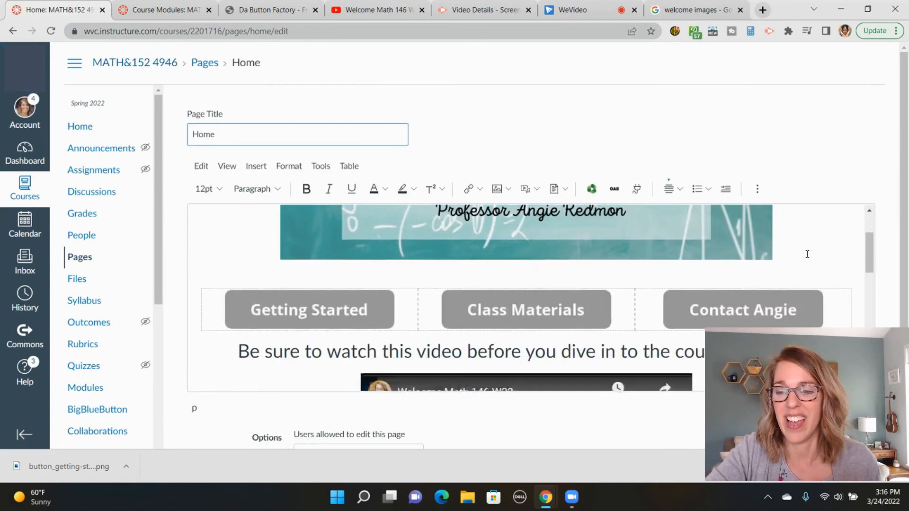
{"action": "left_click", "coordinate": [217, 302]}
{"action": "left_click", "coordinate": [379, 313]}
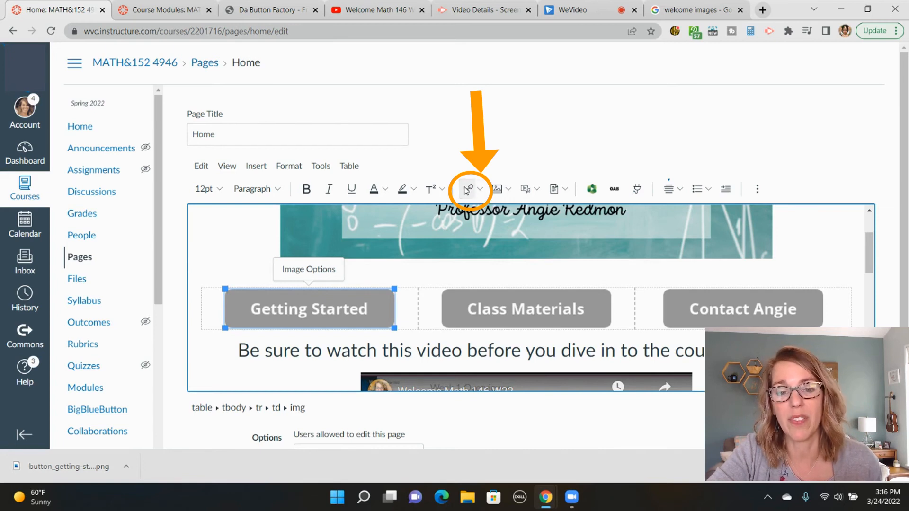
{"action": "left_click", "coordinate": [482, 192]}
{"action": "left_click", "coordinate": [495, 237]}
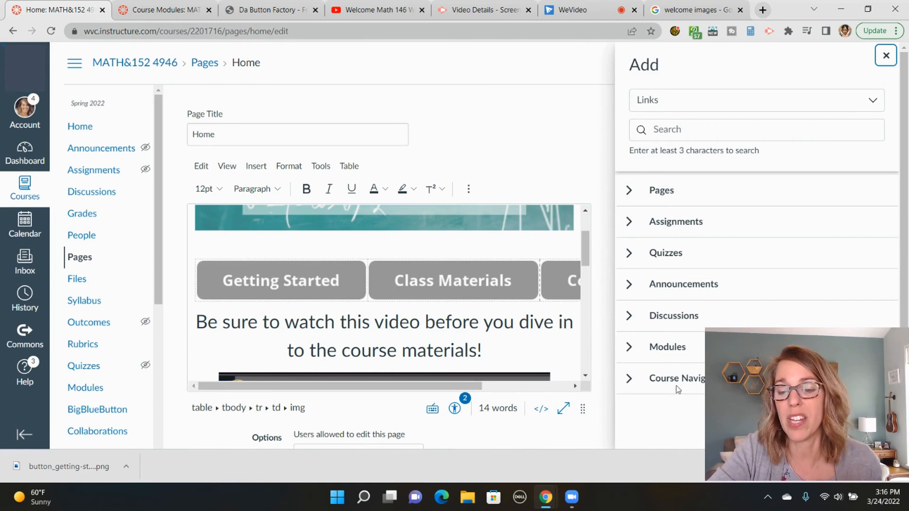
{"action": "left_click", "coordinate": [631, 348]}
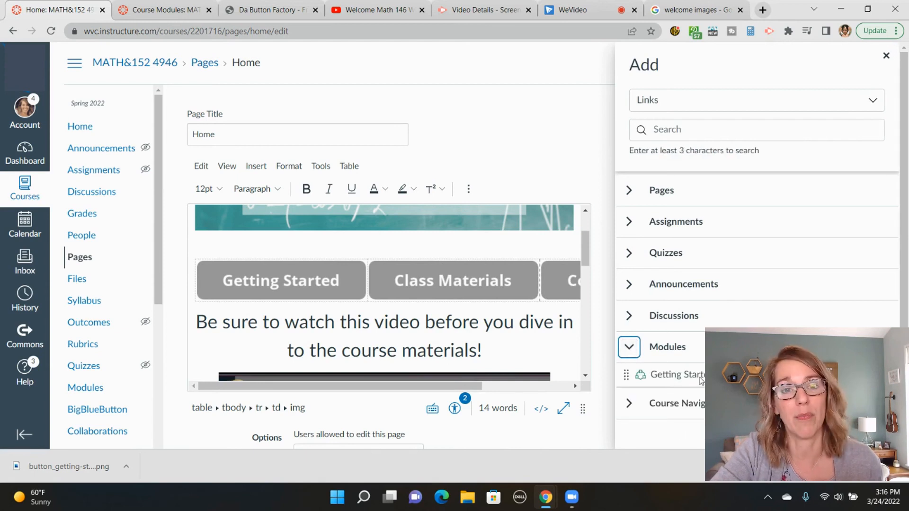
{"action": "left_click", "coordinate": [700, 378]}
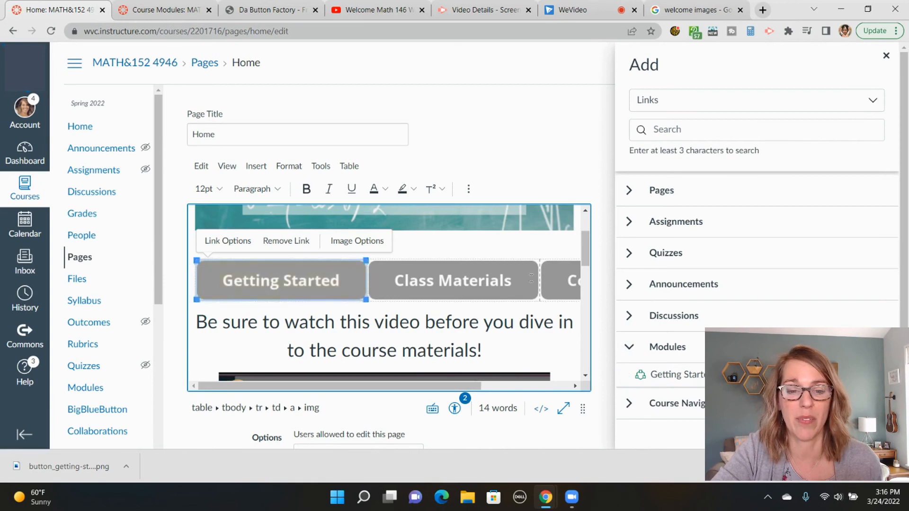
{"action": "left_click", "coordinate": [500, 247]}
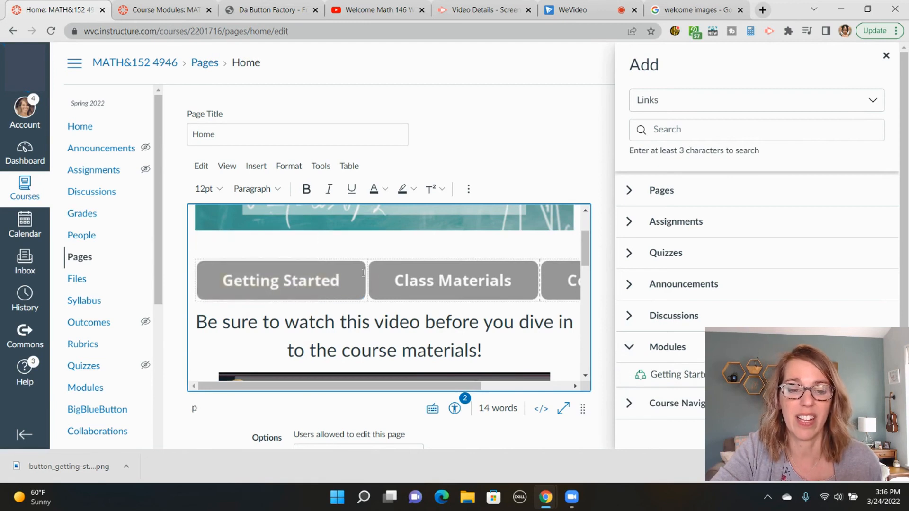
Link the Class Materials button image on the Home page to the Class Materials page.
{"action": "left_click", "coordinate": [887, 56]}
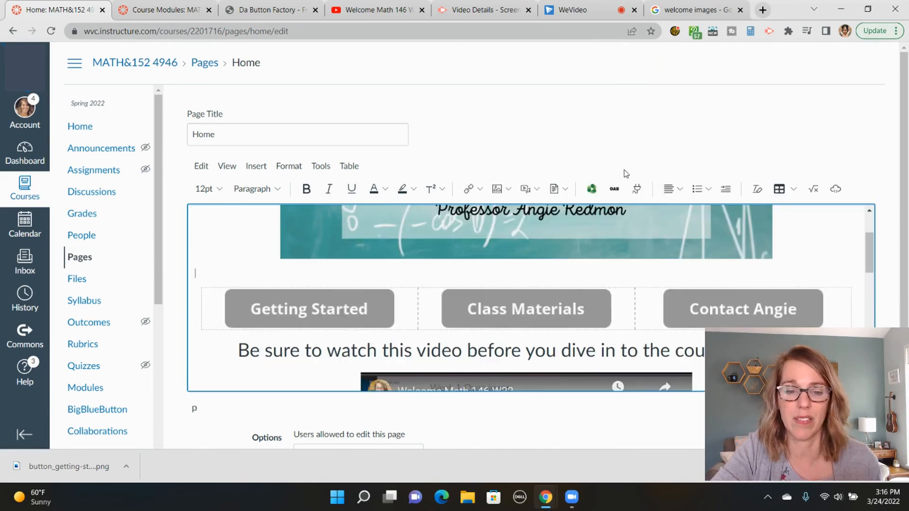
{"action": "left_click", "coordinate": [434, 303]}
{"action": "left_click", "coordinate": [560, 315]}
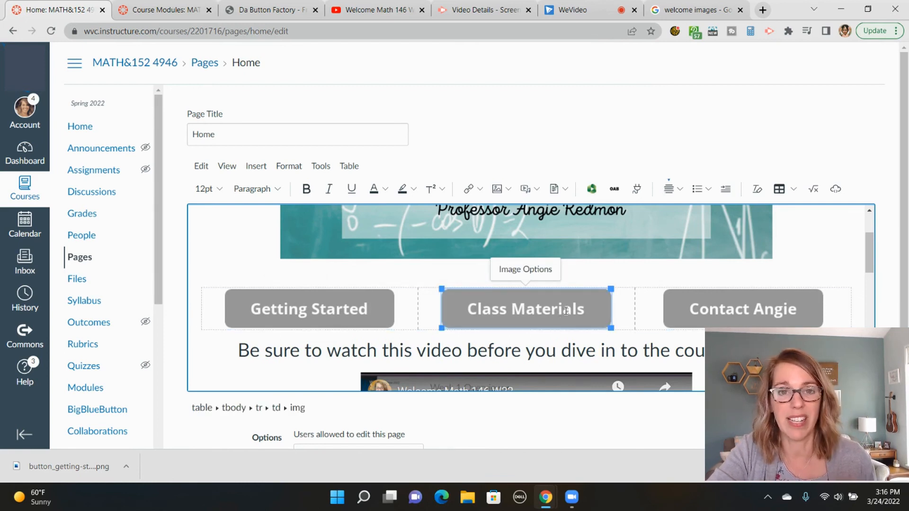
{"action": "left_click", "coordinate": [468, 189]}
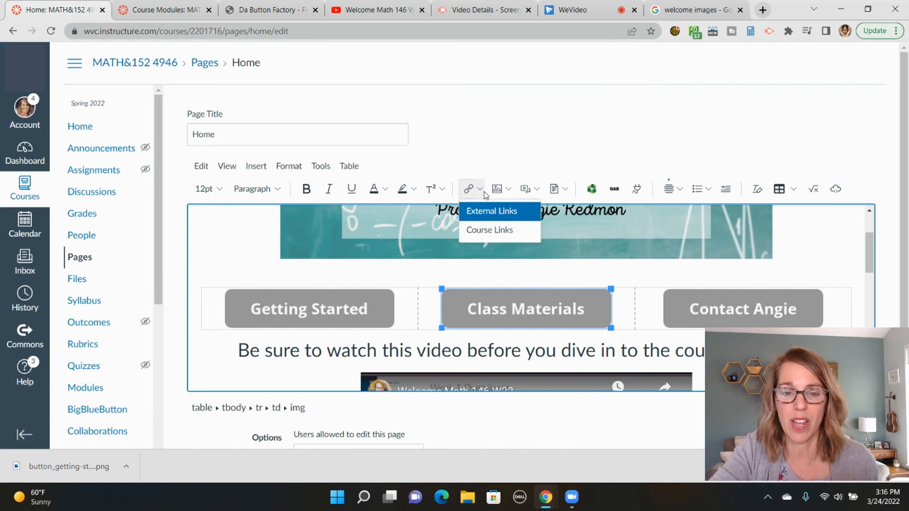
{"action": "left_click", "coordinate": [498, 233]}
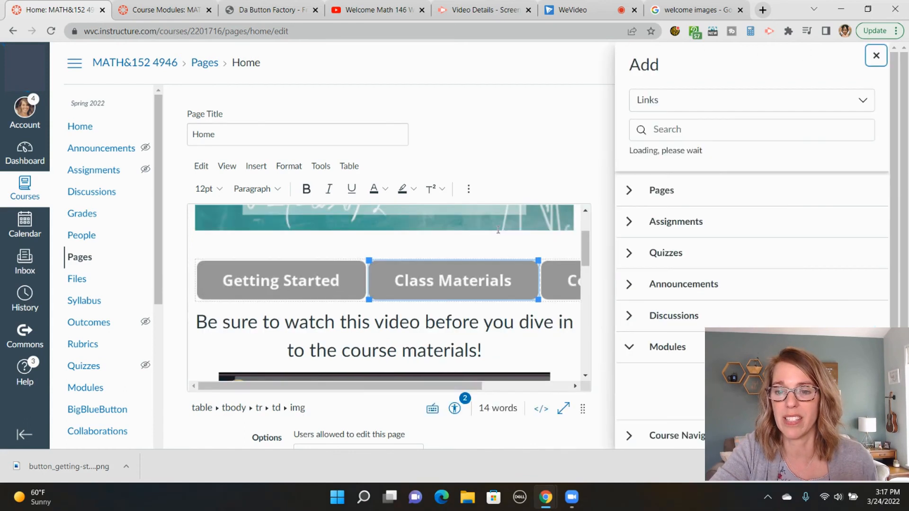
{"action": "left_click", "coordinate": [629, 190]}
{"action": "left_click", "coordinate": [673, 221]}
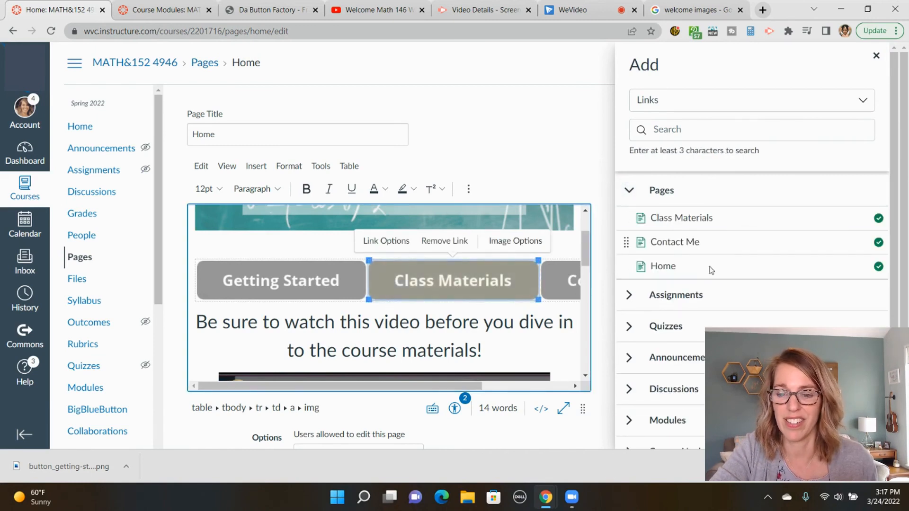
{"action": "left_click", "coordinate": [877, 55]}
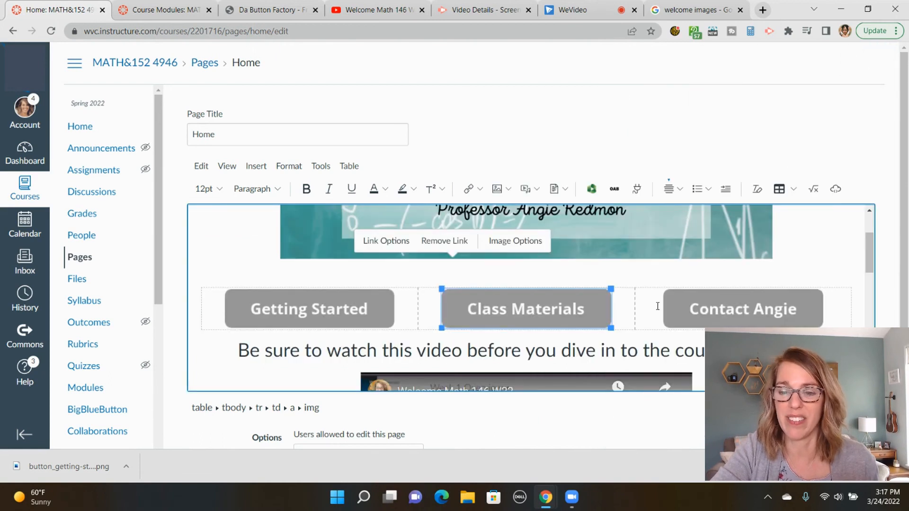
Link the contact button image on the Home page to the Contact Me page.
{"action": "left_click", "coordinate": [658, 306]}
{"action": "left_click", "coordinate": [682, 305]}
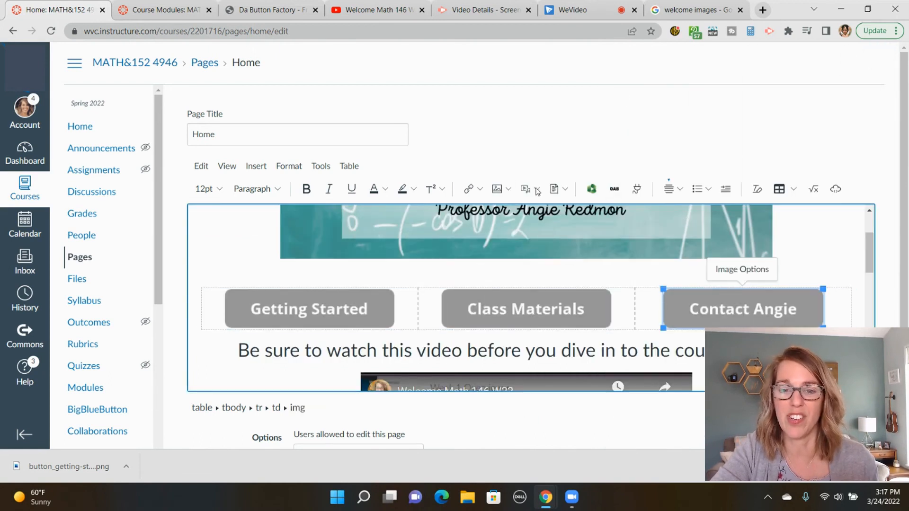
{"action": "left_click", "coordinate": [481, 190]}
{"action": "left_click", "coordinate": [490, 230]}
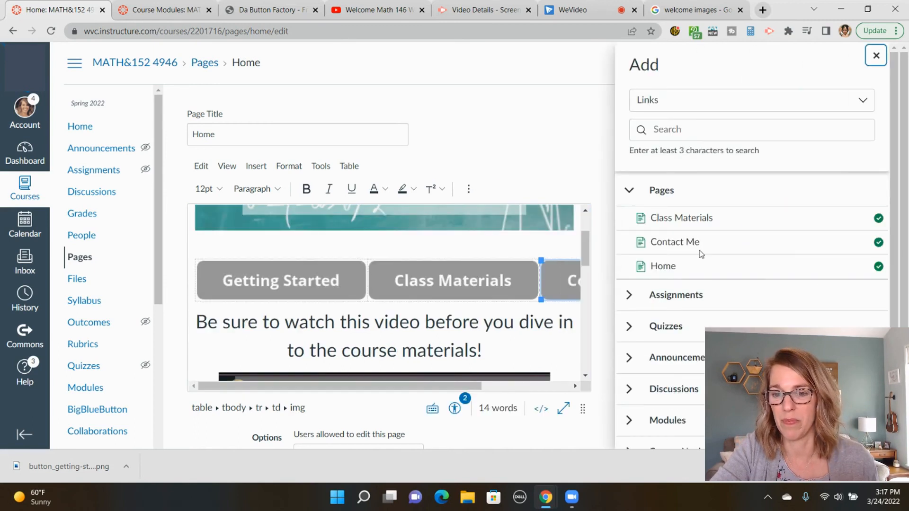
{"action": "left_click", "coordinate": [692, 244]}
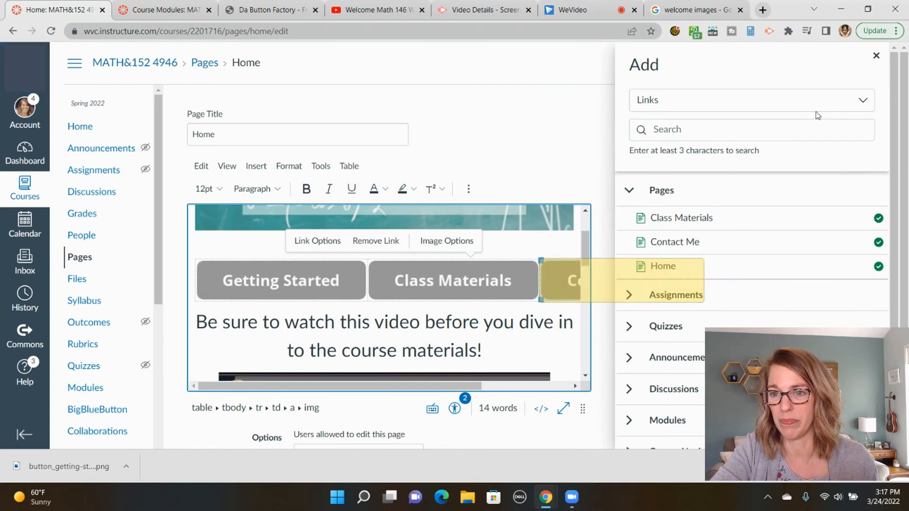
{"action": "left_click", "coordinate": [876, 56]}
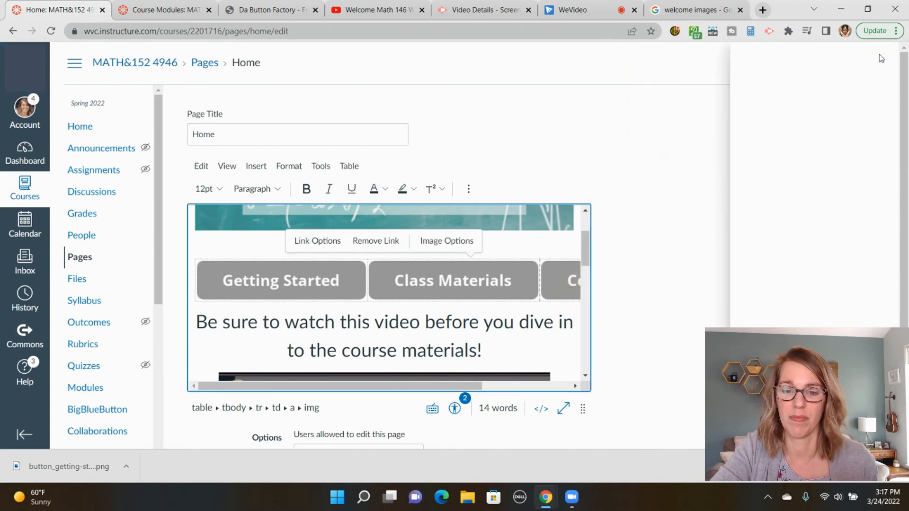
Save the Home page and test its Getting Started button link, returning to the course home page.
{"action": "scroll", "coordinate": [692, 185], "scroll_direction": "down", "scroll_amount": 10}
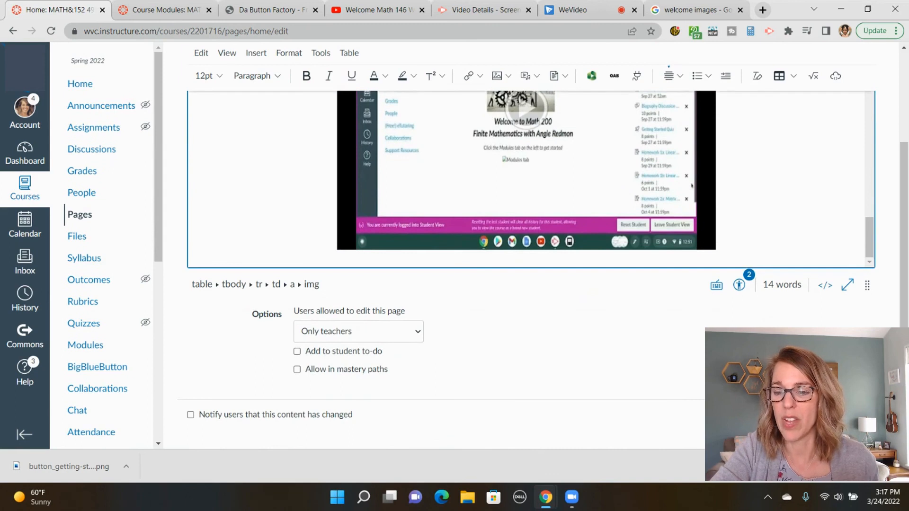
{"action": "left_click", "coordinate": [862, 415]}
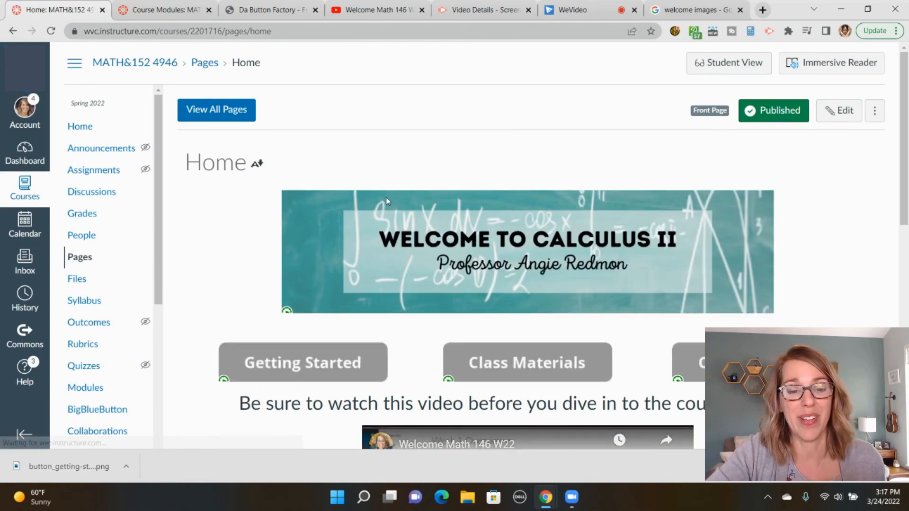
{"action": "left_click", "coordinate": [317, 363]}
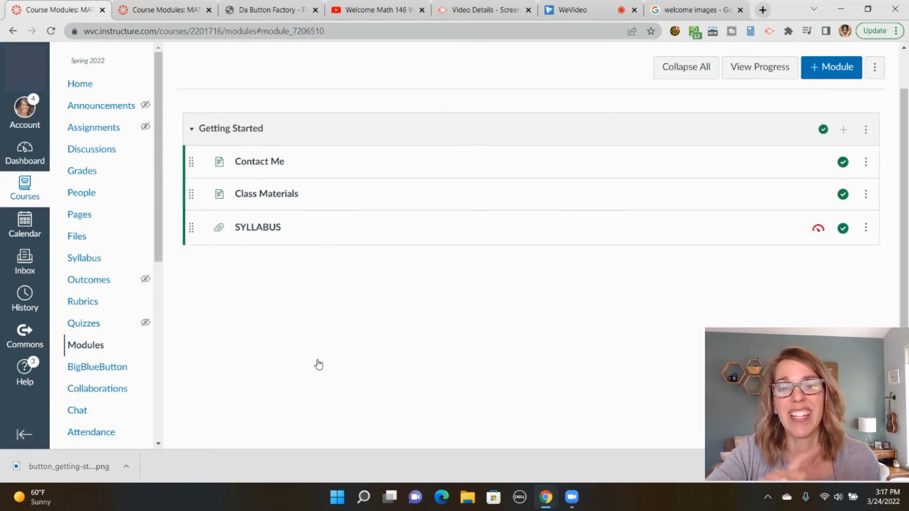
{"action": "left_click", "coordinate": [86, 86]}
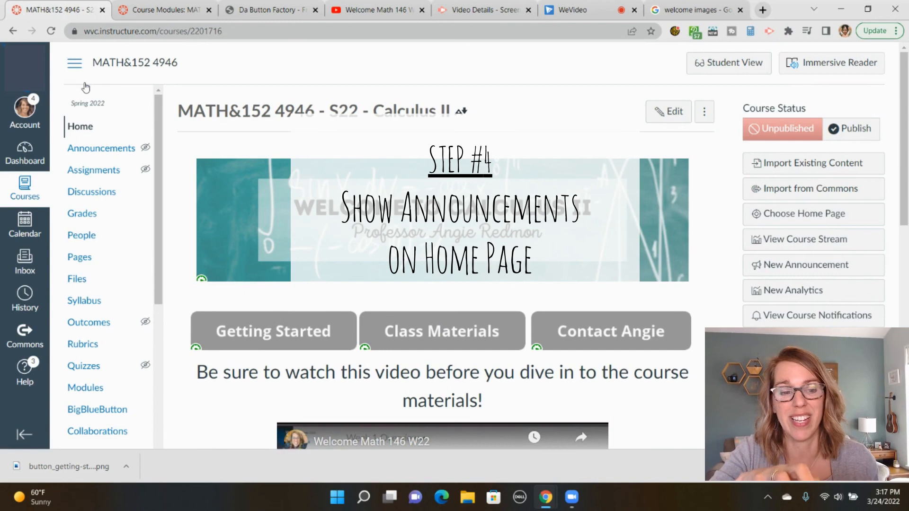
In the course settings, show recent announcements on the course home page, limit them to 2, and update the course details.
{"action": "scroll", "coordinate": [106, 301], "scroll_direction": "down", "scroll_amount": 4}
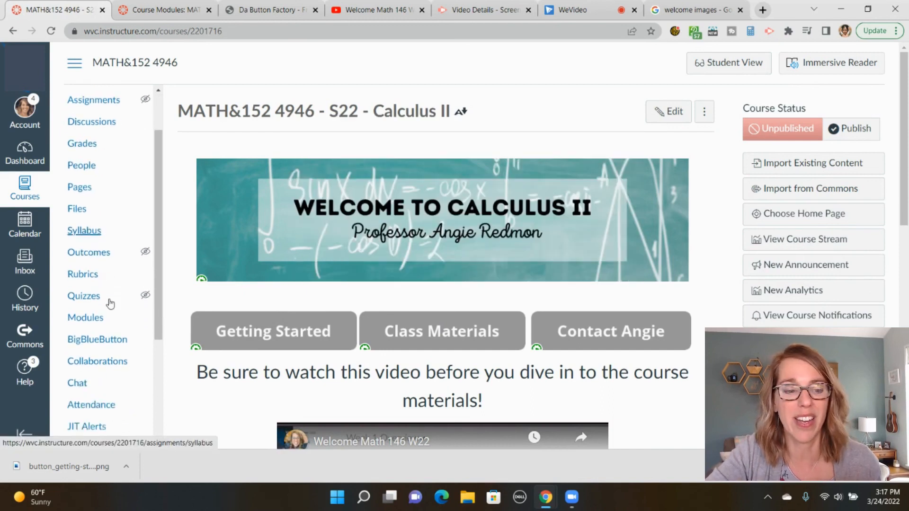
{"action": "scroll", "coordinate": [110, 303], "scroll_direction": "down", "scroll_amount": 3}
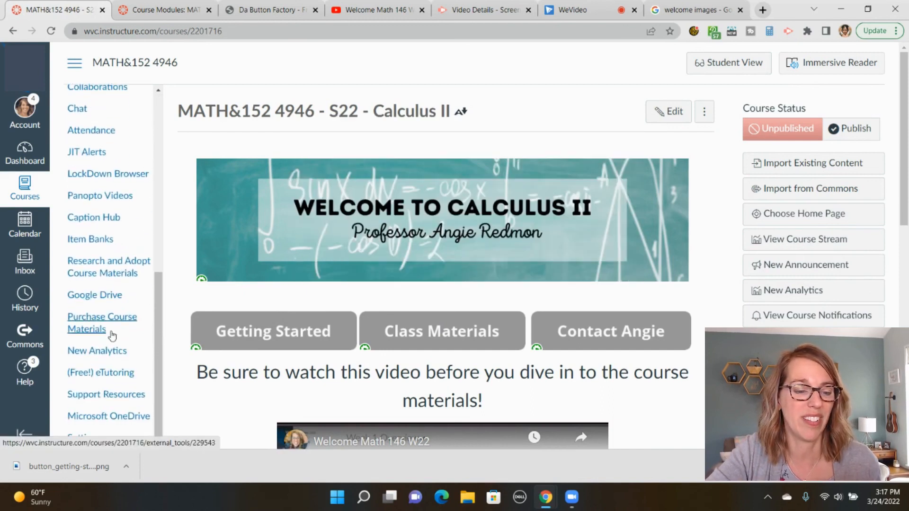
{"action": "left_click", "coordinate": [85, 438]}
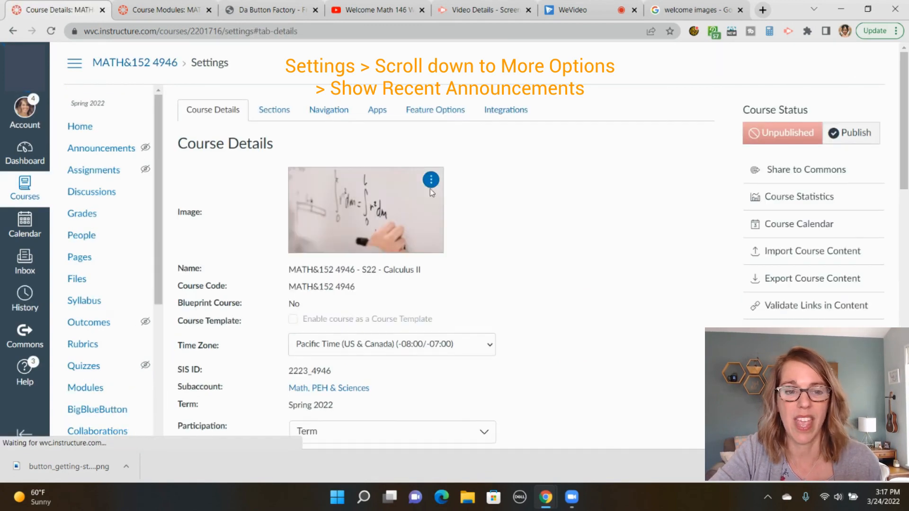
{"action": "scroll", "coordinate": [483, 261], "scroll_direction": "down", "scroll_amount": 10}
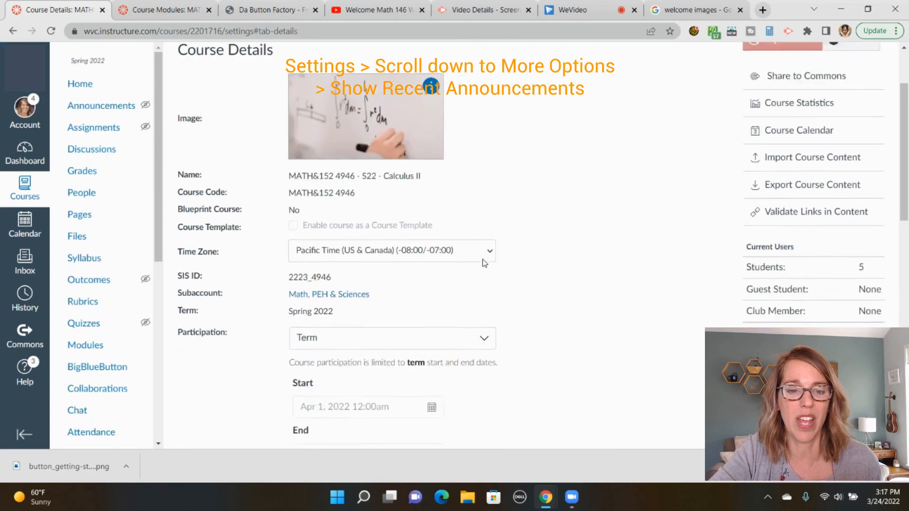
{"action": "scroll", "coordinate": [483, 260], "scroll_direction": "down", "scroll_amount": 5}
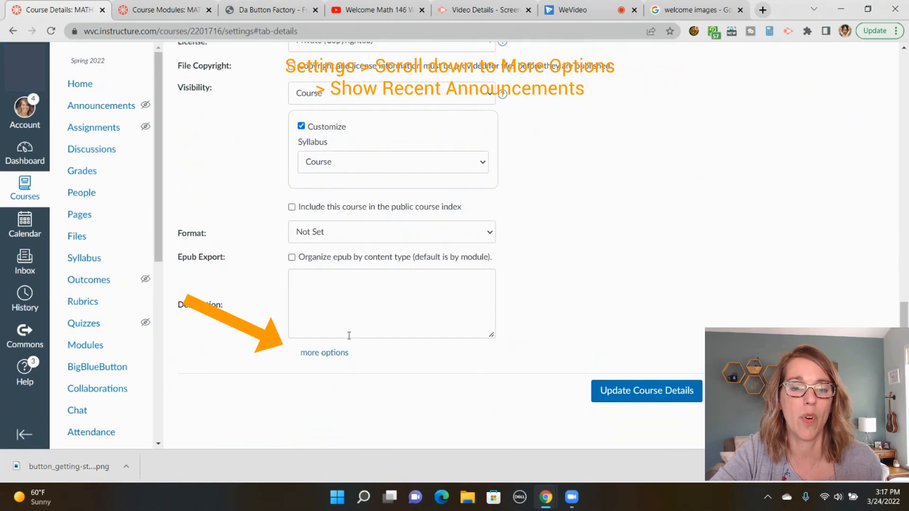
{"action": "left_click", "coordinate": [337, 353]}
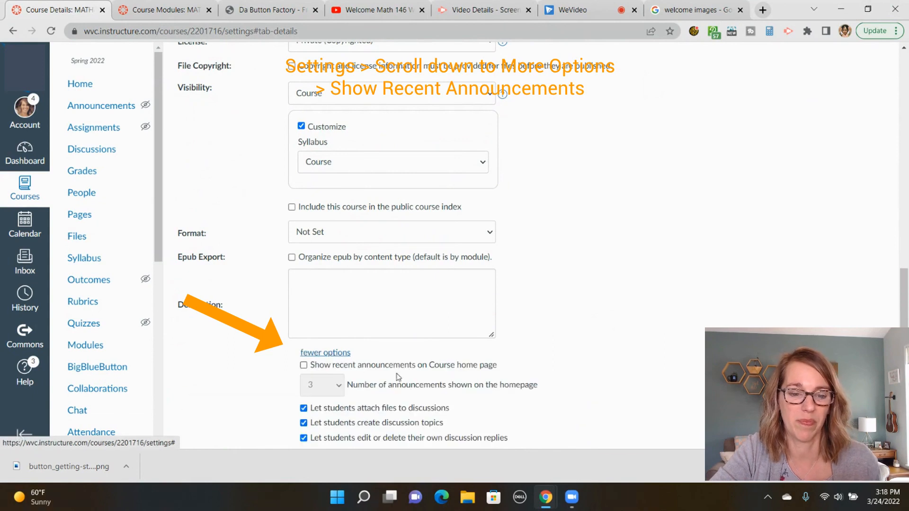
{"action": "scroll", "coordinate": [524, 406], "scroll_direction": "down", "scroll_amount": 1}
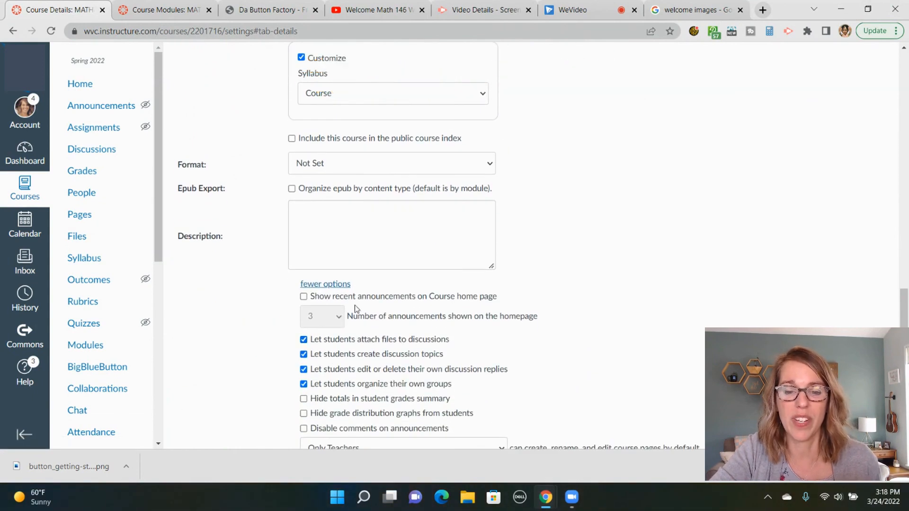
{"action": "left_click", "coordinate": [303, 297]}
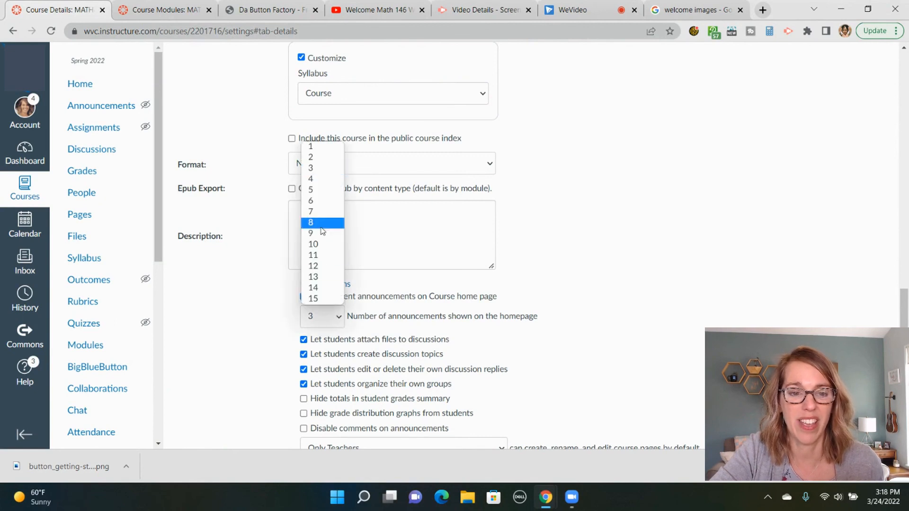
{"action": "left_click", "coordinate": [321, 159]}
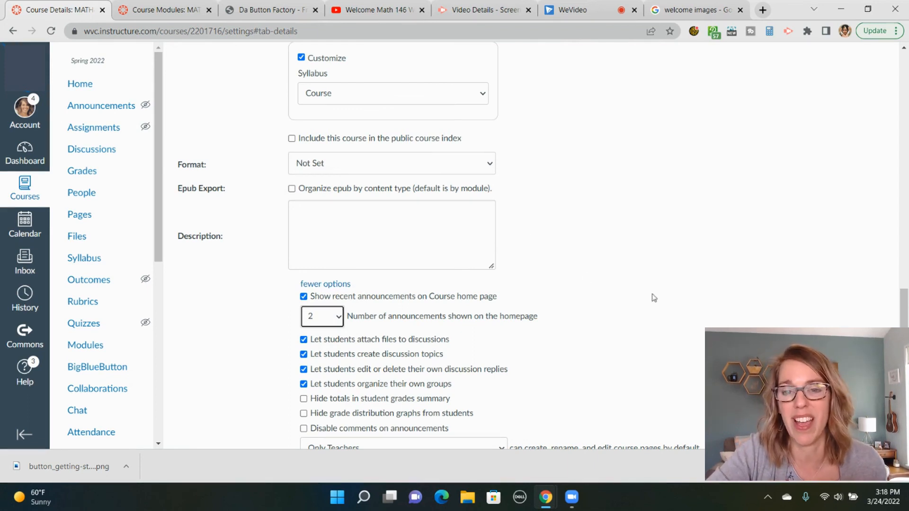
{"action": "scroll", "coordinate": [654, 298], "scroll_direction": "down", "scroll_amount": 2}
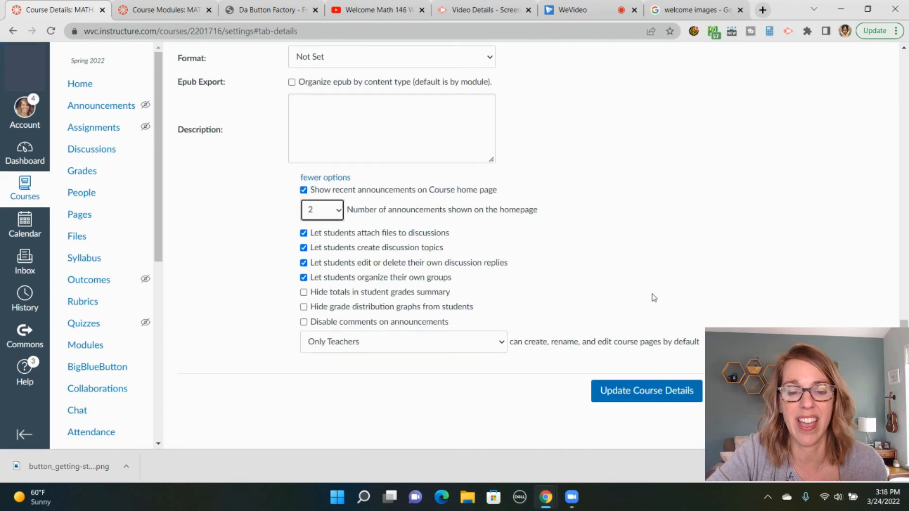
{"action": "left_click", "coordinate": [662, 399]}
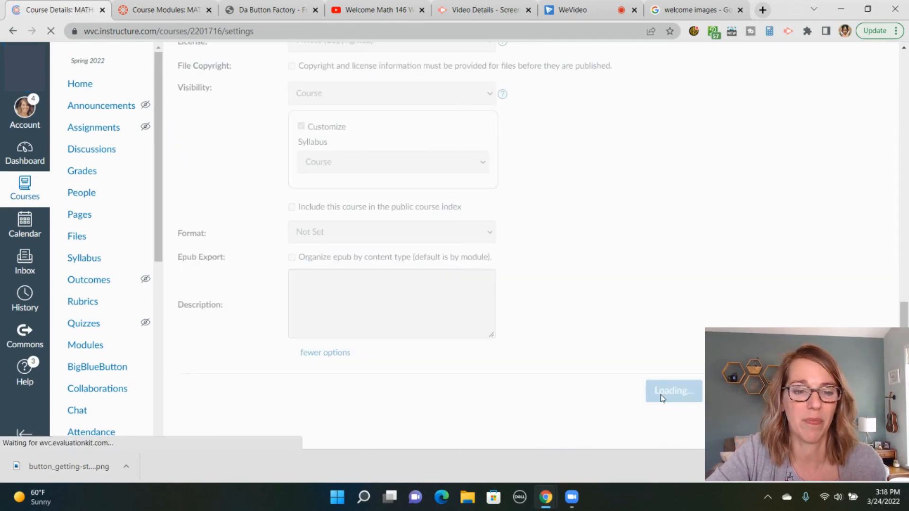